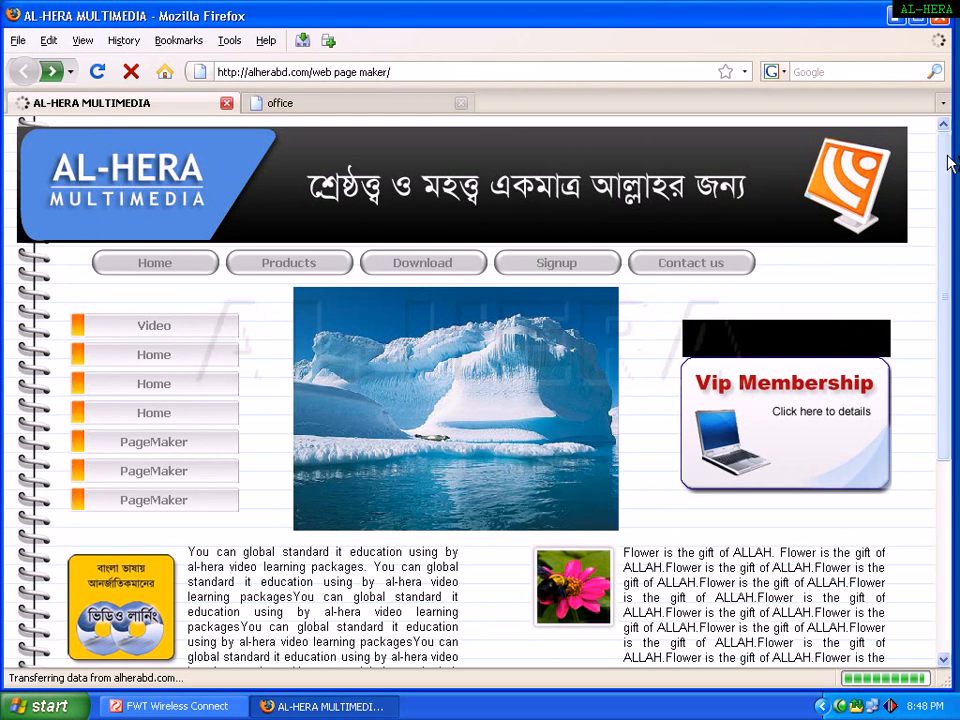
Step: Look over the sample AL-HERA MULTIMEDIA home page in the browser and minimise it to reveal the web tools & software folder
drag(948, 157, 948, 163)
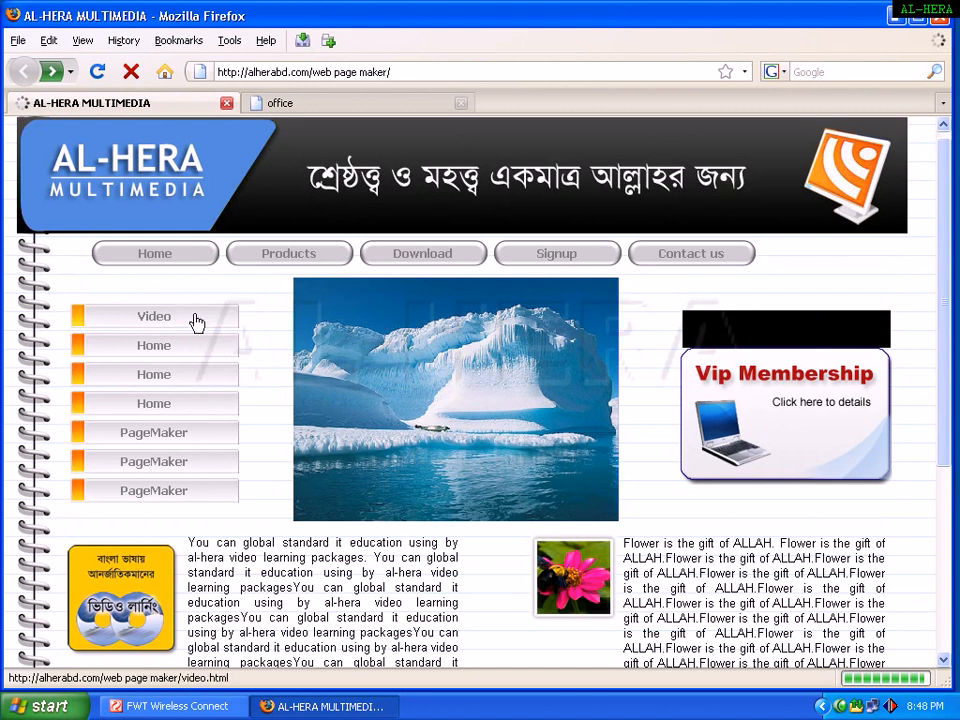
drag(946, 232, 958, 157)
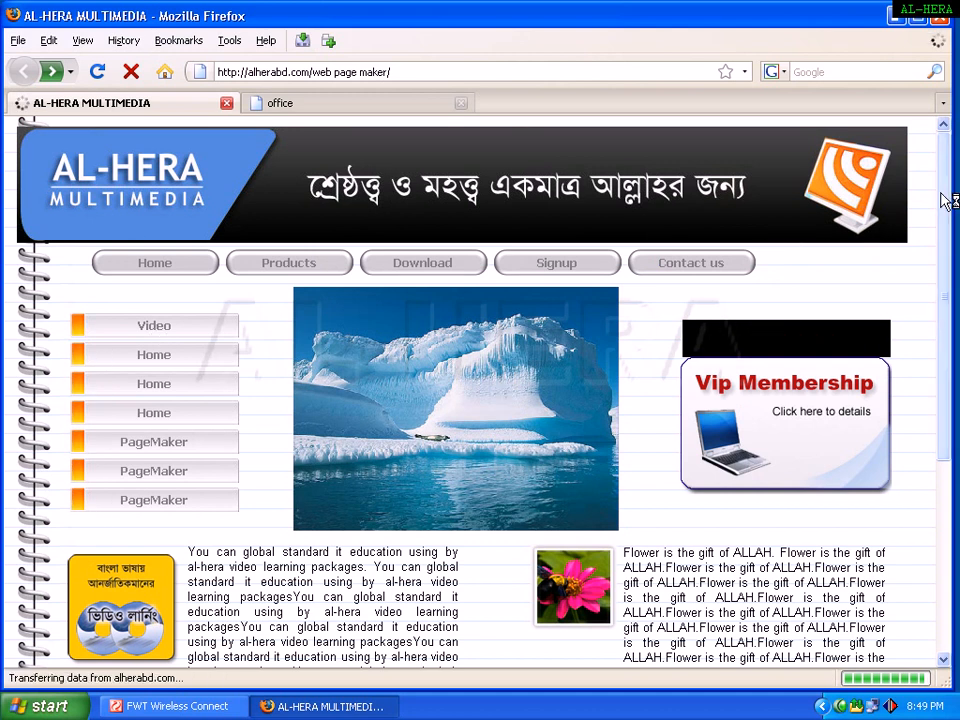
drag(942, 192, 945, 152)
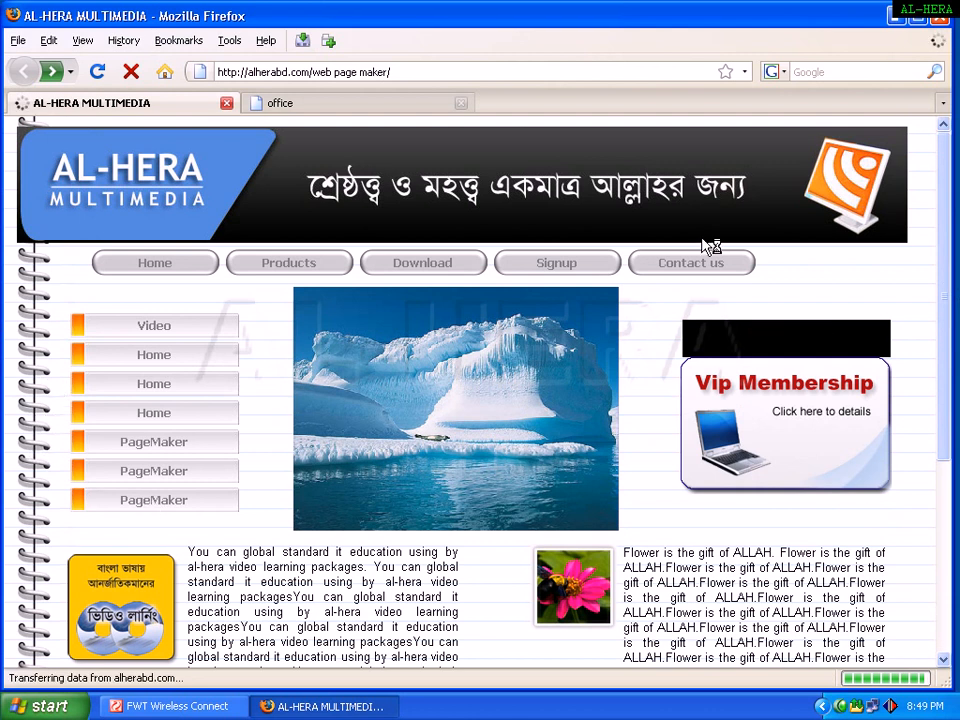
drag(945, 252, 945, 161)
mouse_move(943, 200)
mouse_down()
mouse_move(945, 352)
mouse_move(941, 194)
mouse_up()
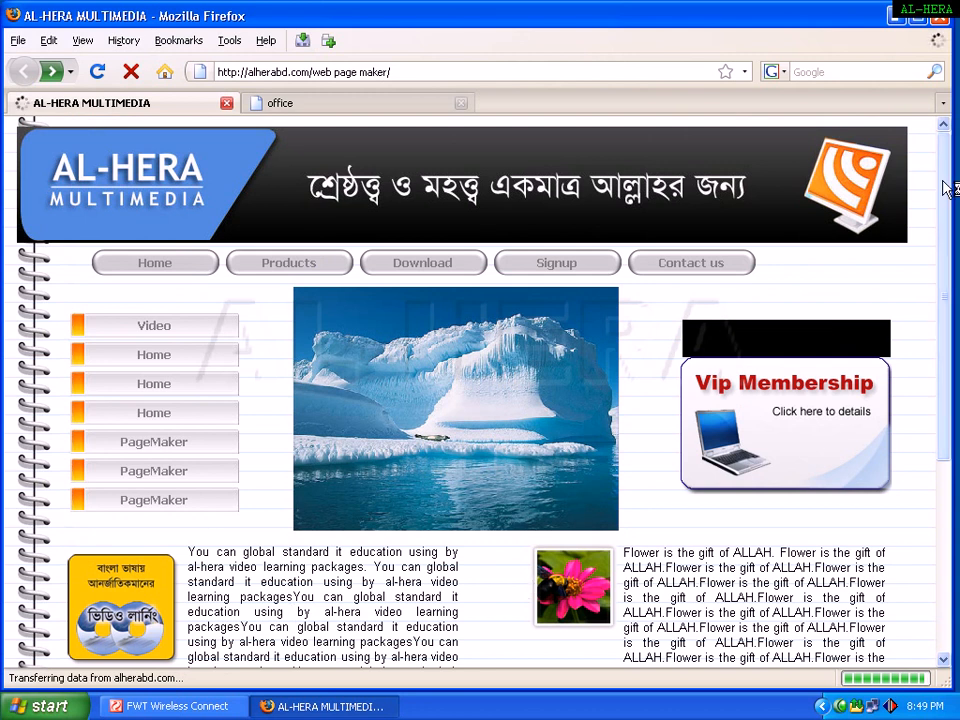
mouse_move(943, 181)
mouse_down()
mouse_move(952, 312)
mouse_move(958, 178)
mouse_up()
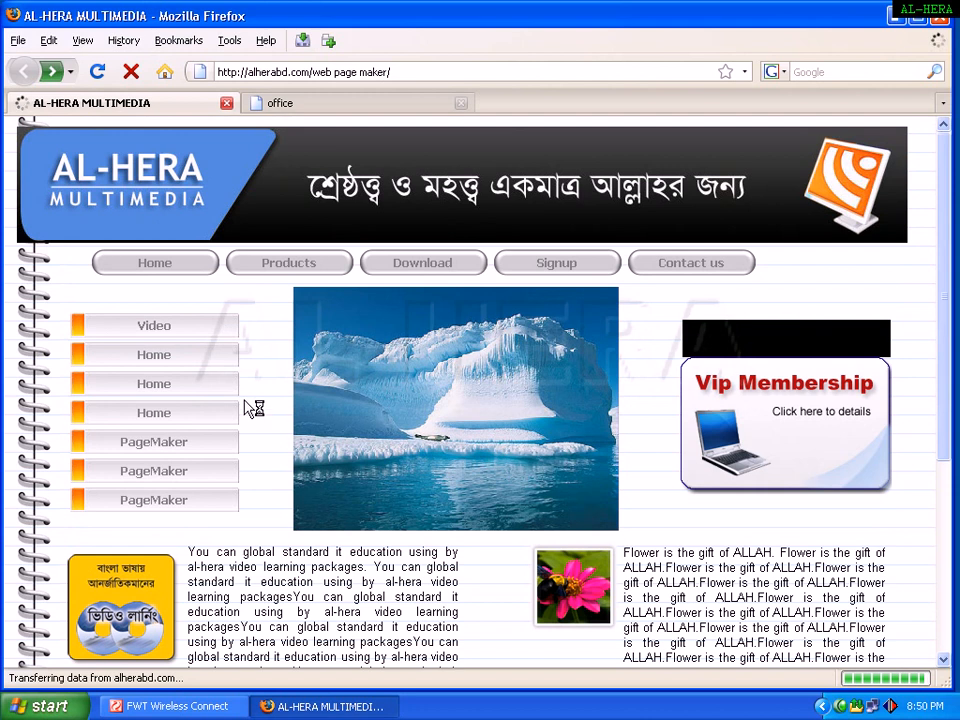
click(900, 17)
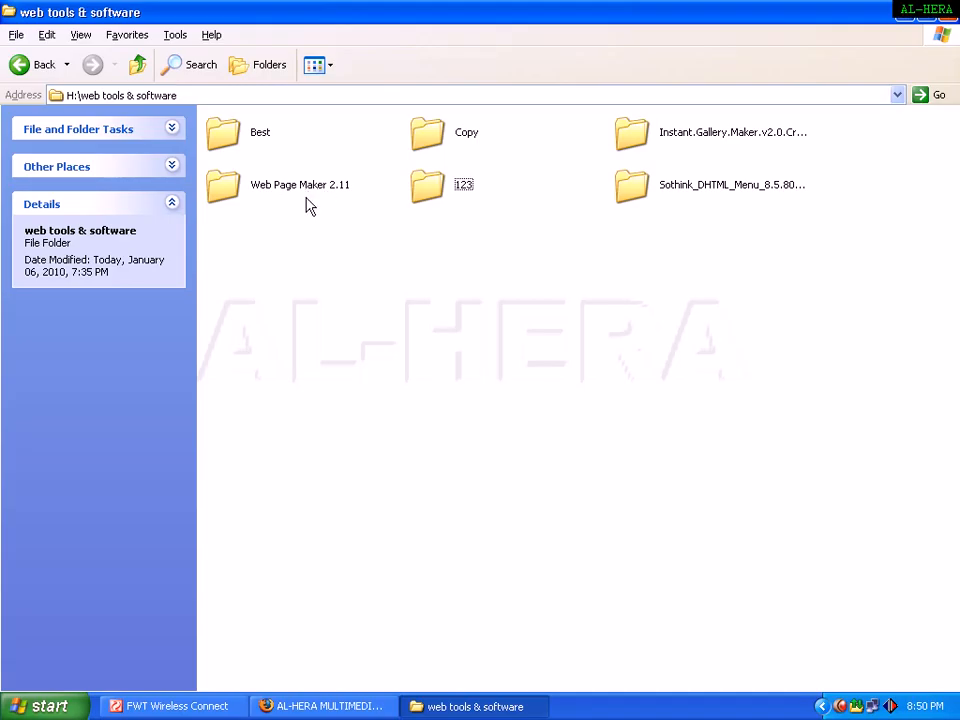
Step: Inspect the Web Page Maker 2.11 folder and the WebPageMaker.exe file in its Crack subfolder, and close the folder window
click(252, 196)
click(298, 214)
double_click(294, 196)
click(139, 66)
double_click(239, 195)
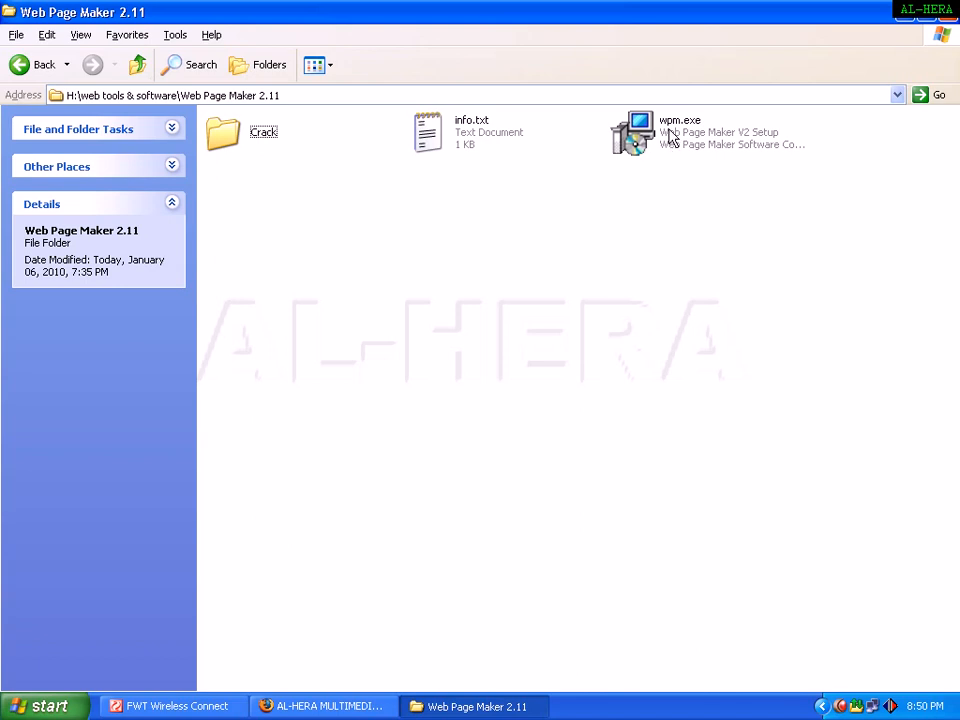
double_click(266, 146)
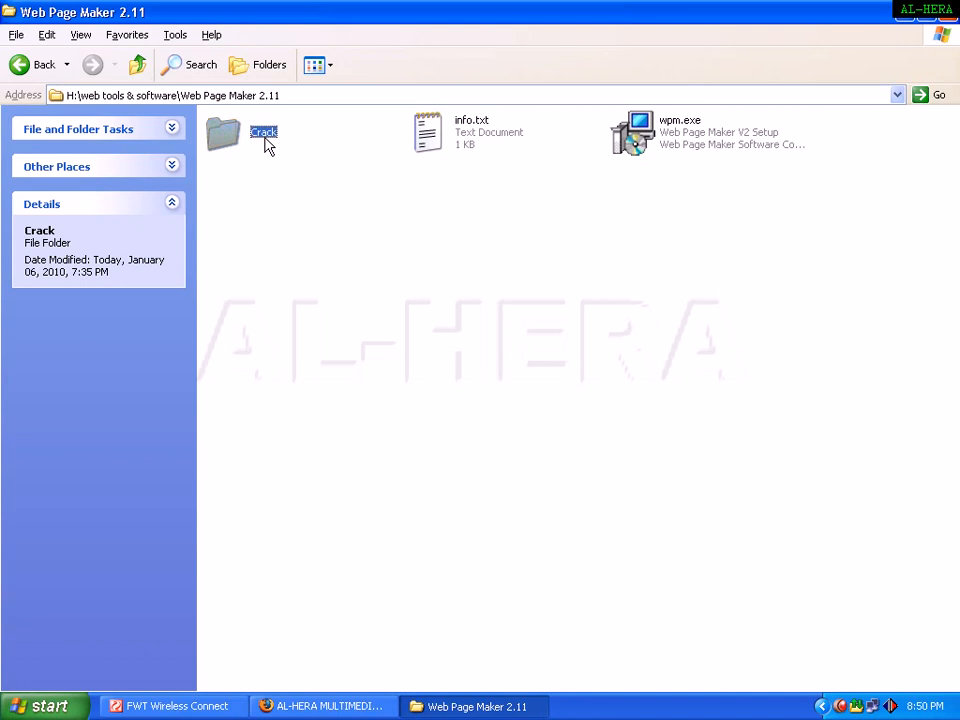
click(229, 124)
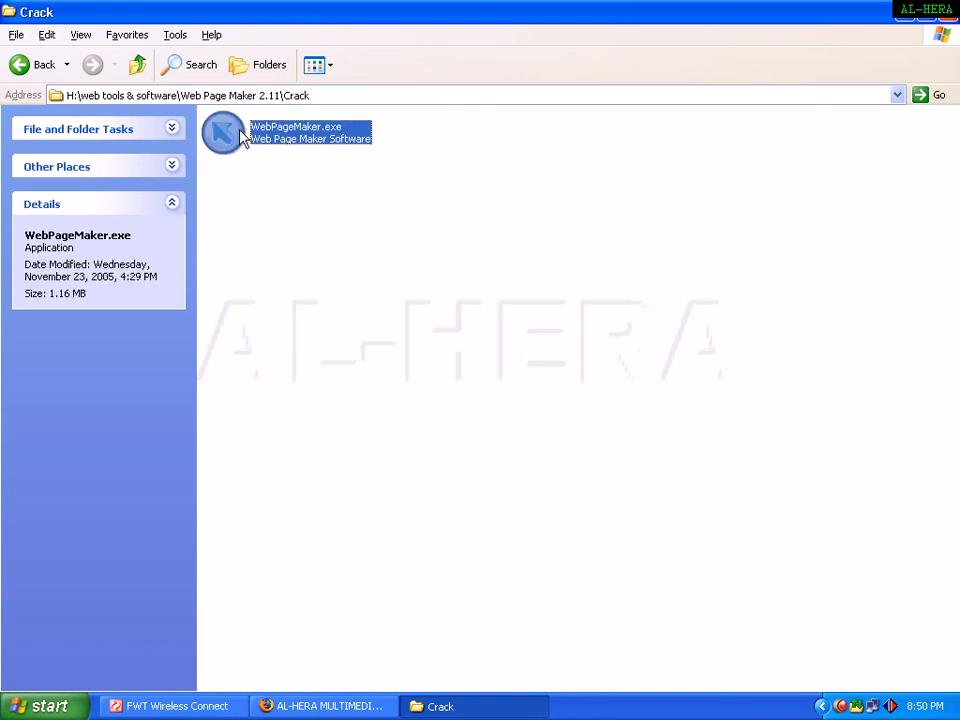
click(949, 9)
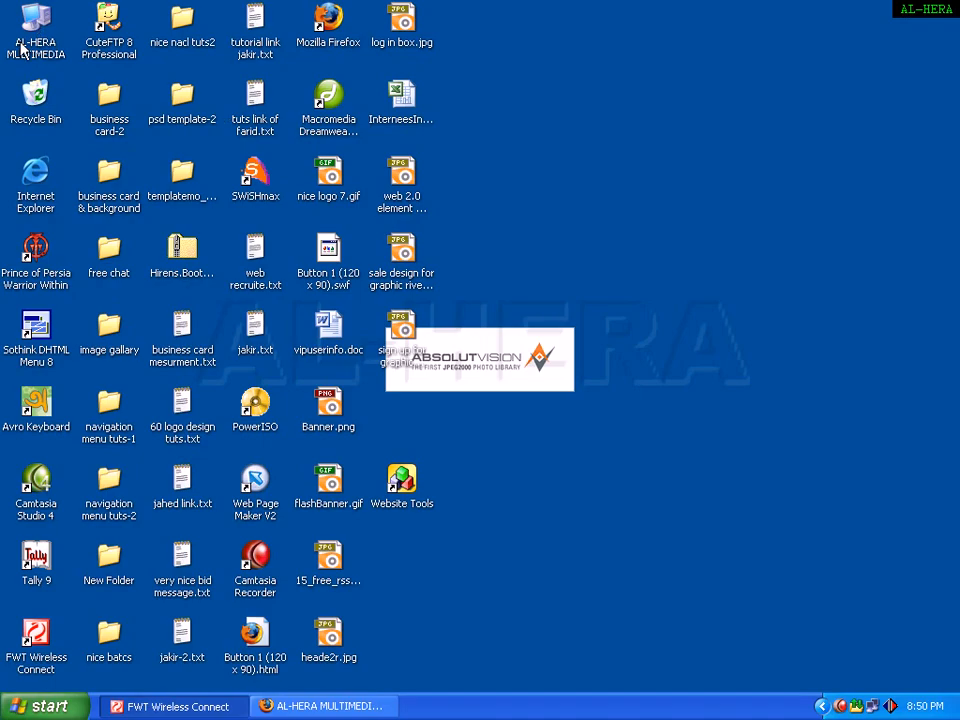
Step: View the installed program's files in C:\Program Files\Web Page Maker V2 and close the folder window
double_click(20, 50)
double_click(265, 146)
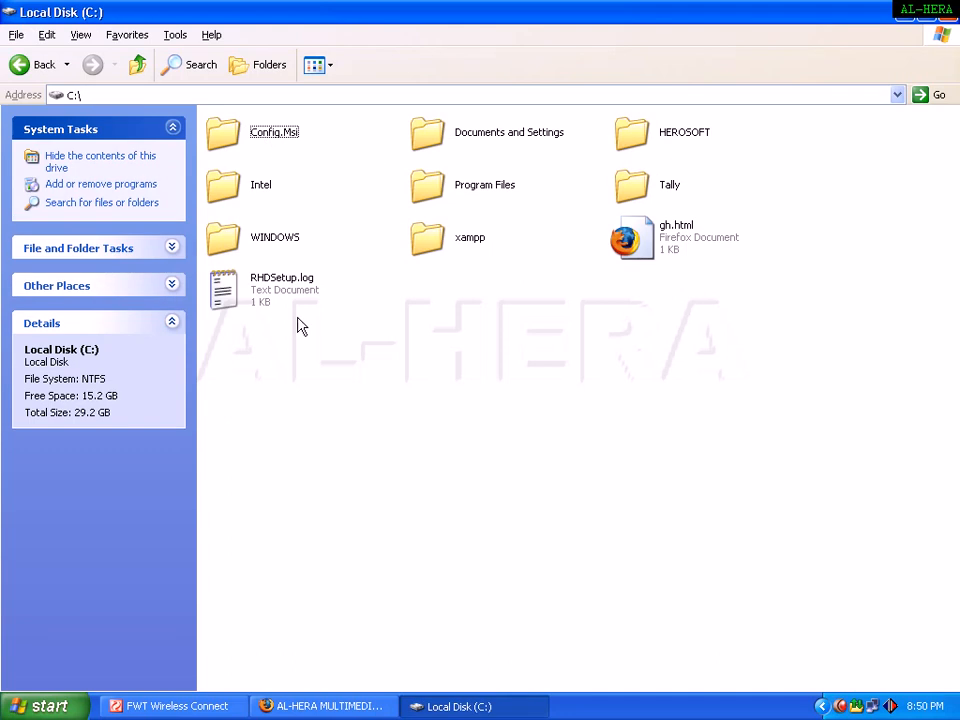
double_click(460, 188)
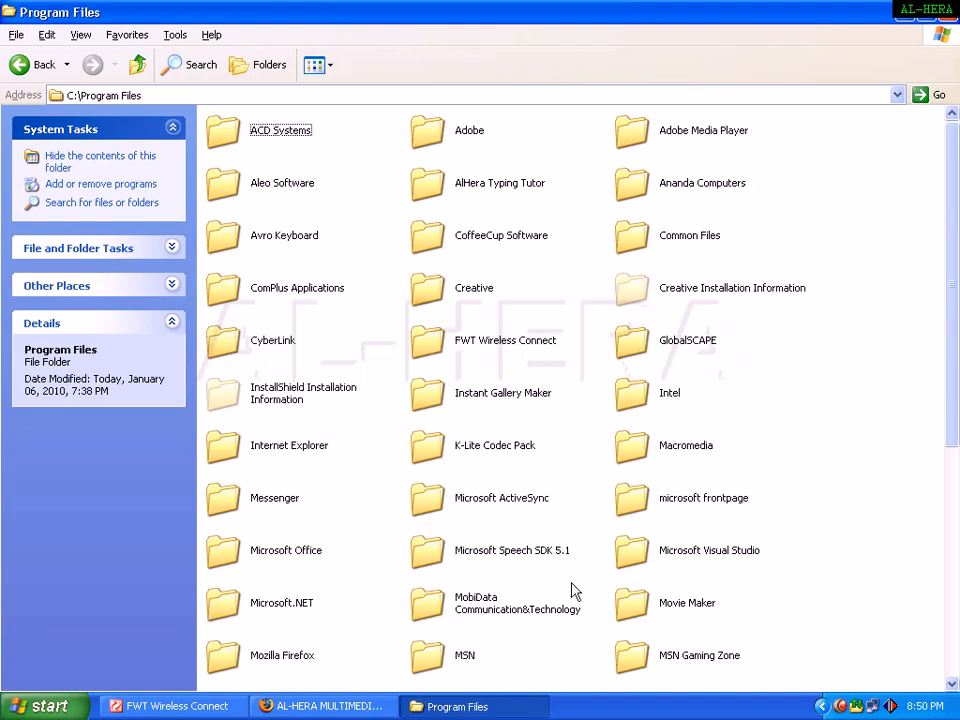
scroll(757, 548, down, 3)
click(760, 664)
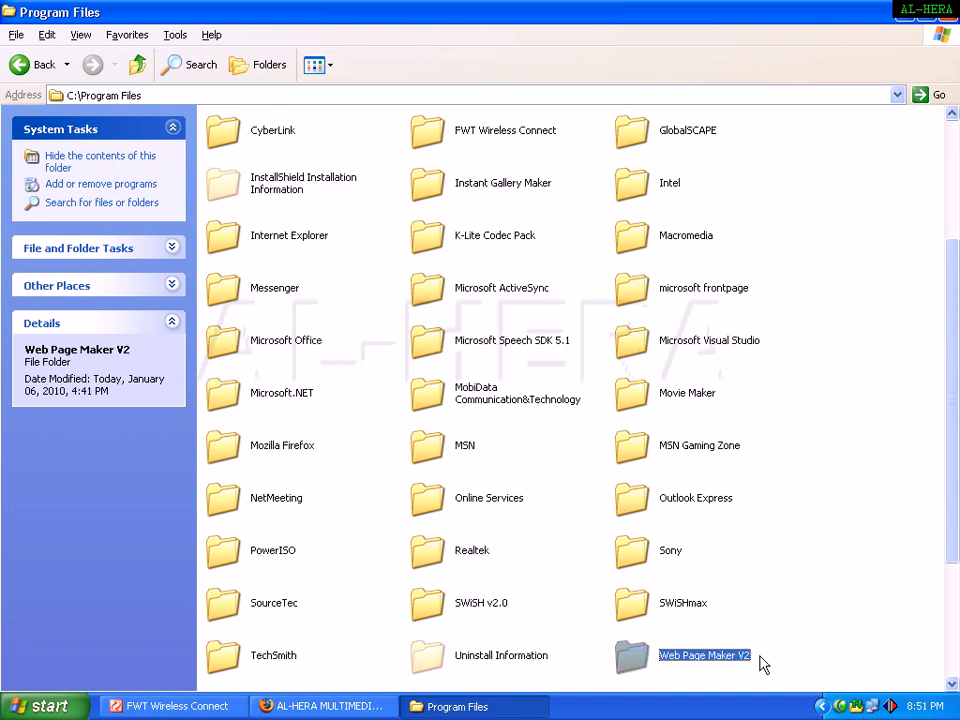
double_click(760, 664)
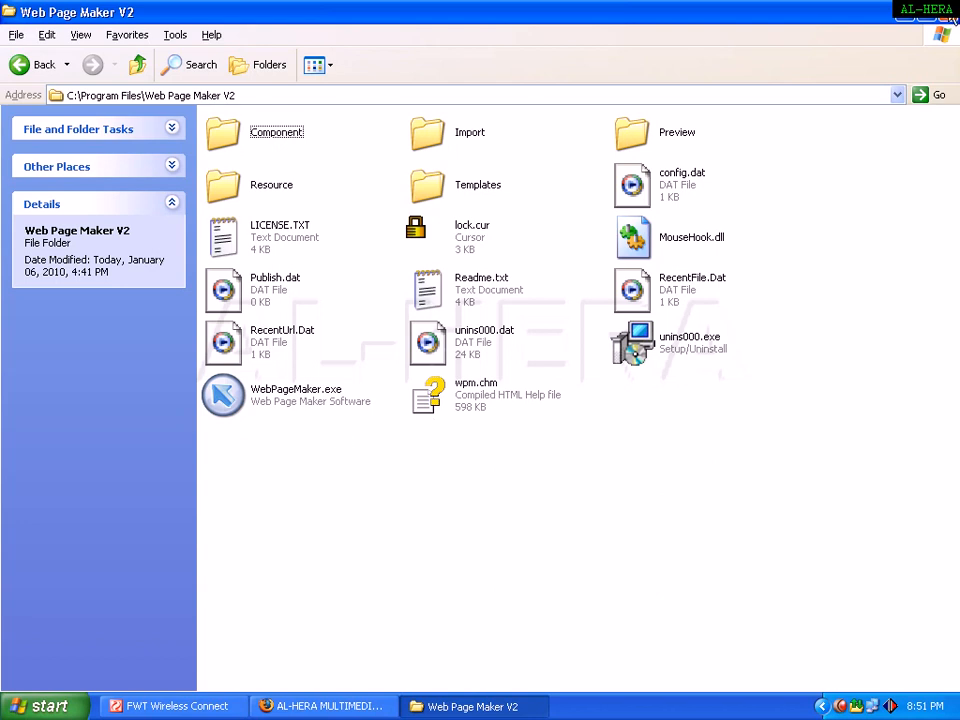
key(alt+F4)
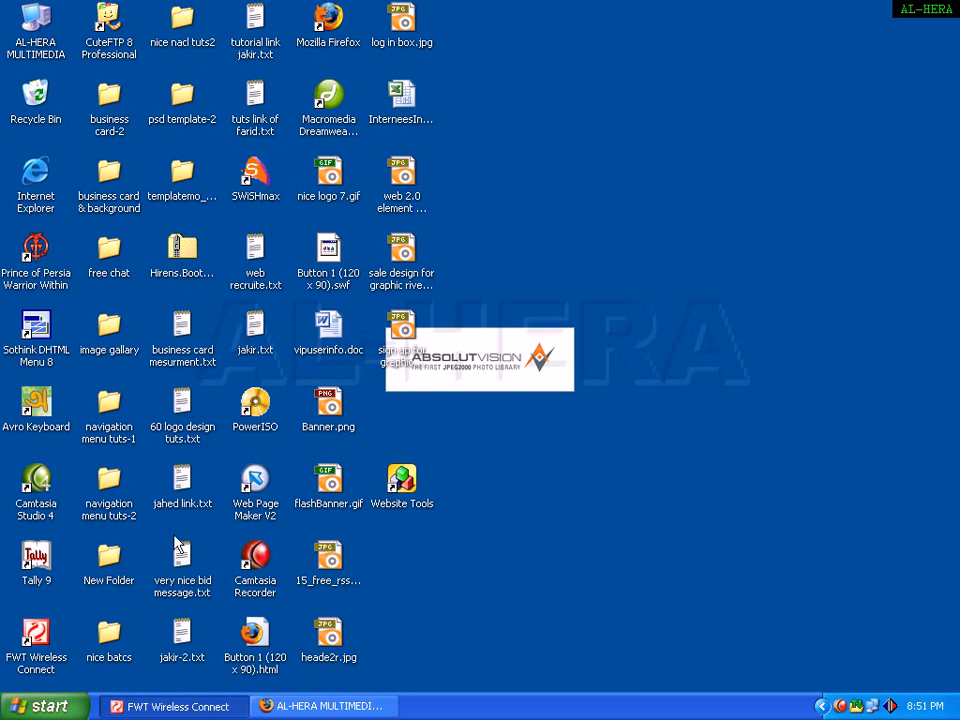
Step: Launch Web Page Maker V2 from the desktop and select the index page of the new site
double_click(266, 508)
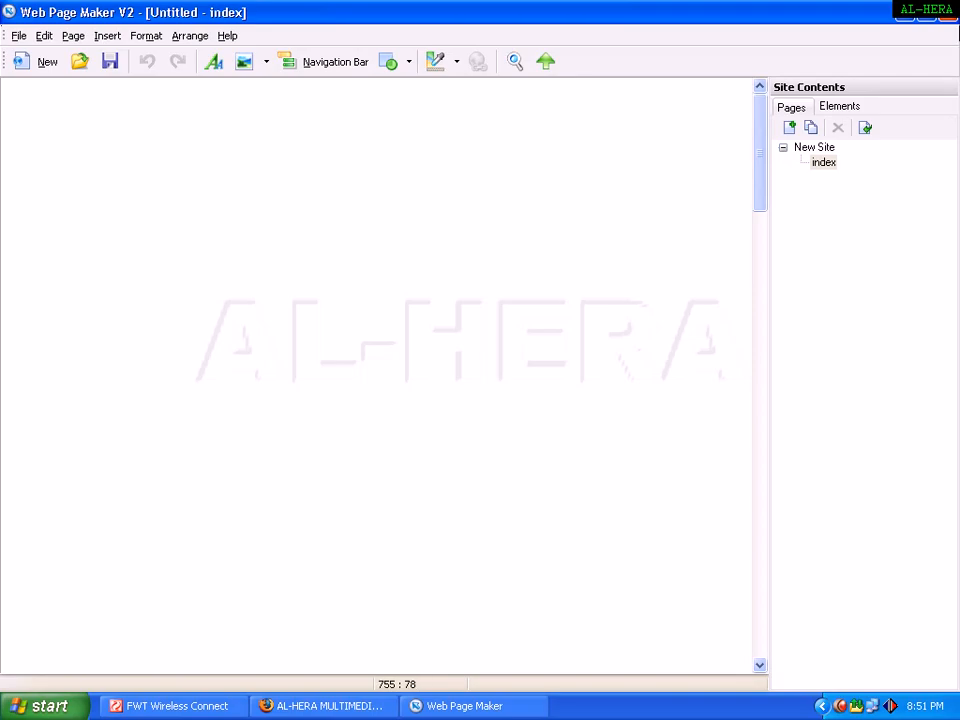
click(952, 14)
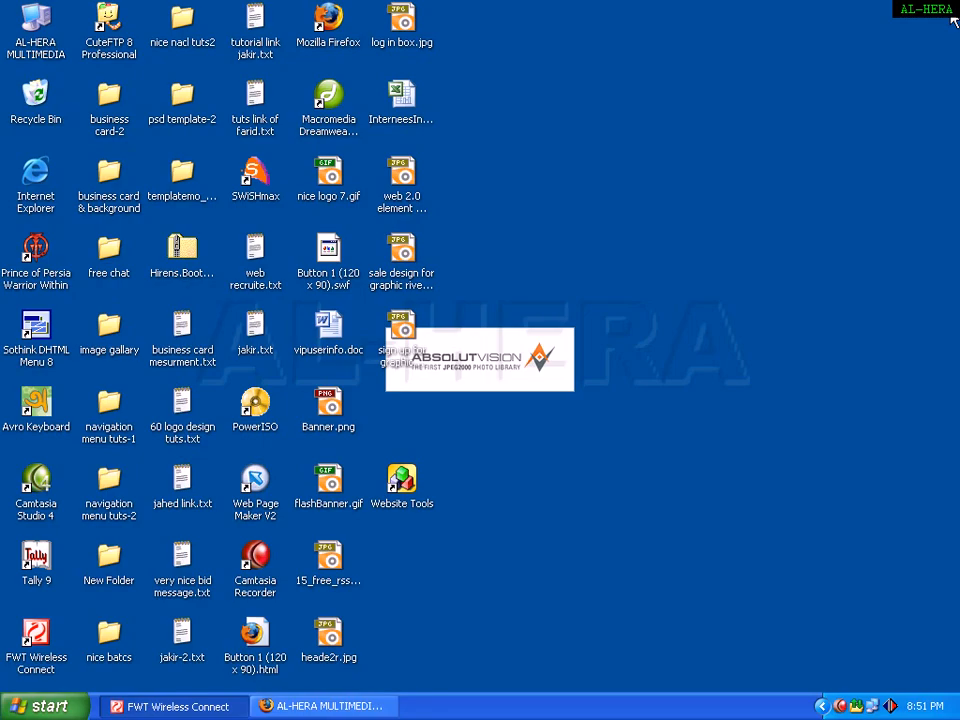
double_click(245, 510)
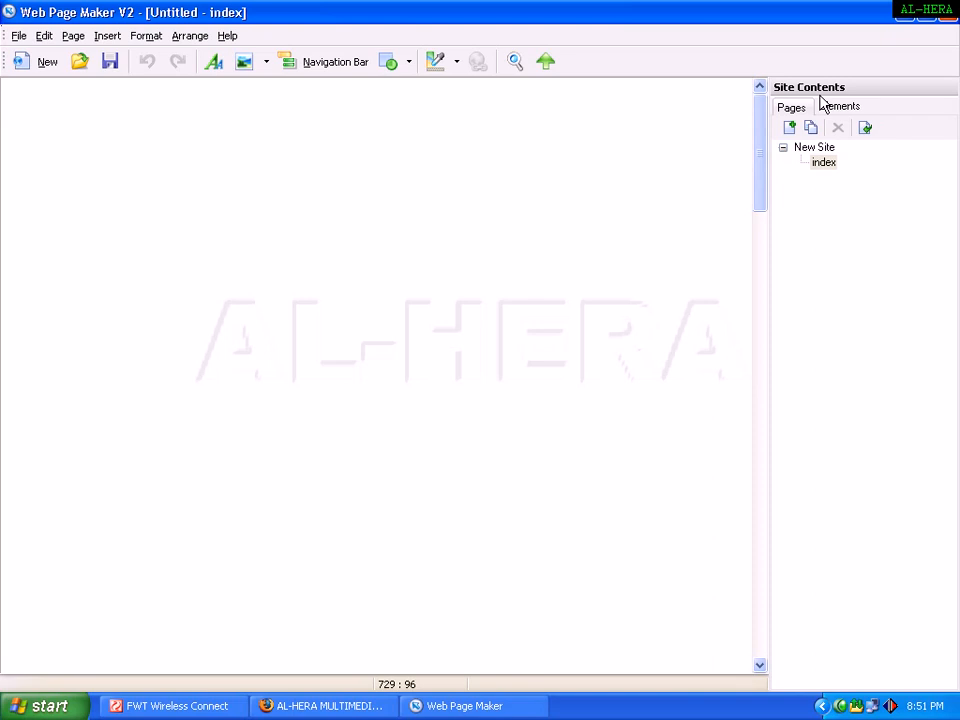
click(825, 170)
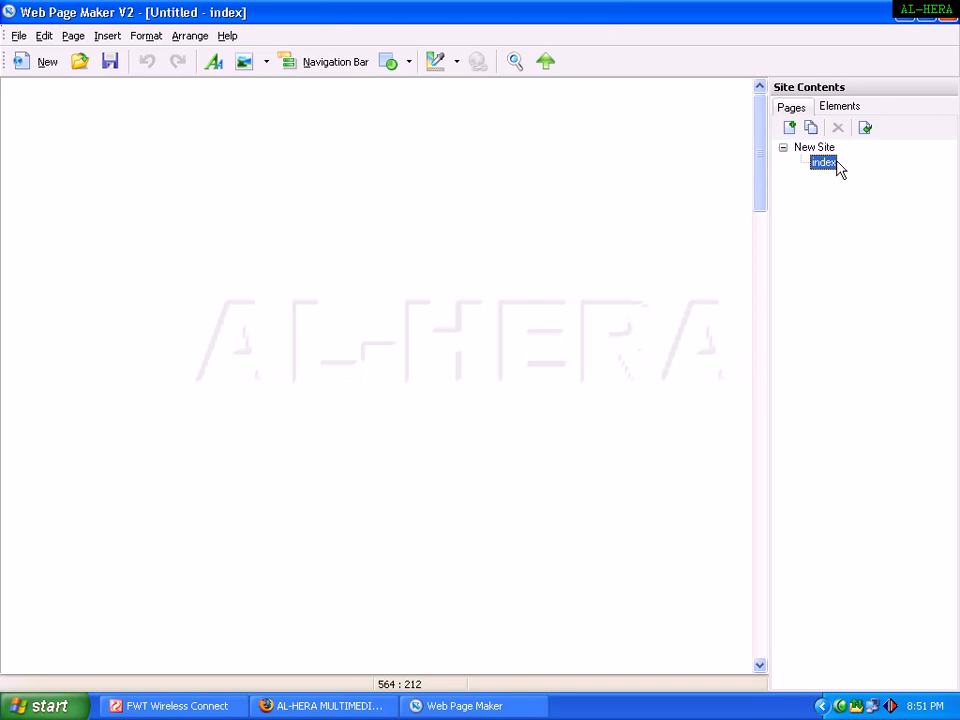
click(222, 213)
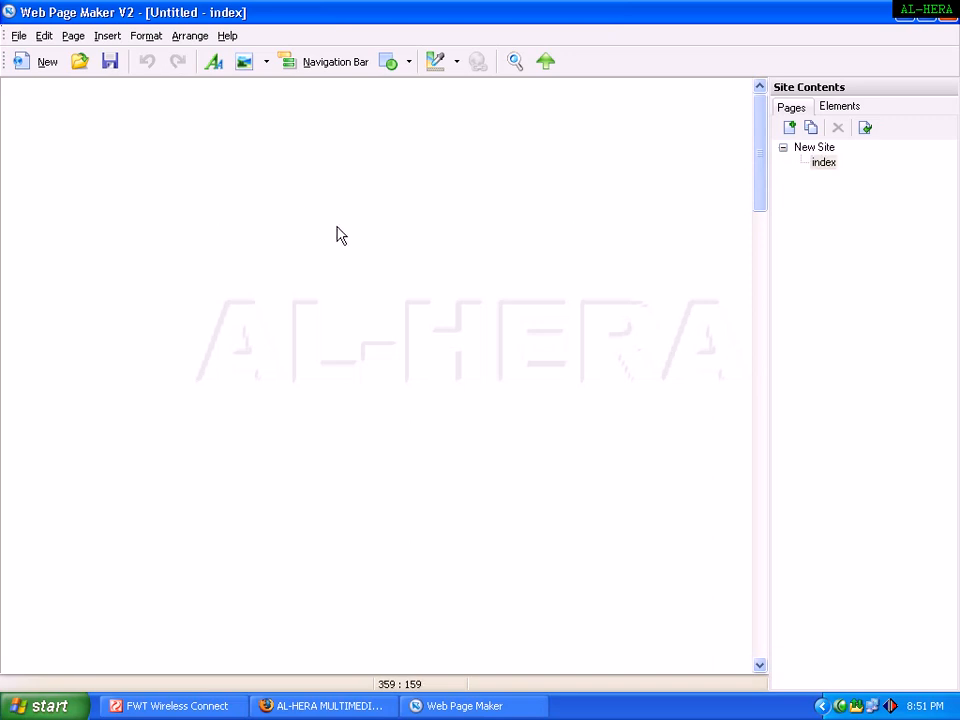
Step: Enable a background image in the index page's properties and open the file browser to choose it
right_click(294, 198)
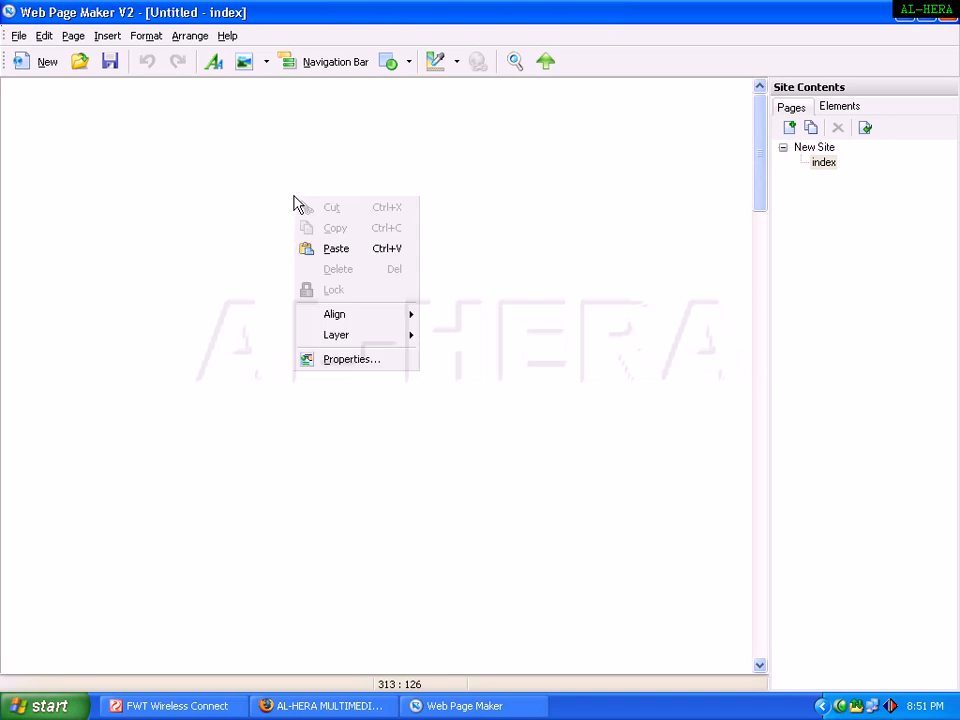
click(346, 365)
drag(371, 223, 383, 207)
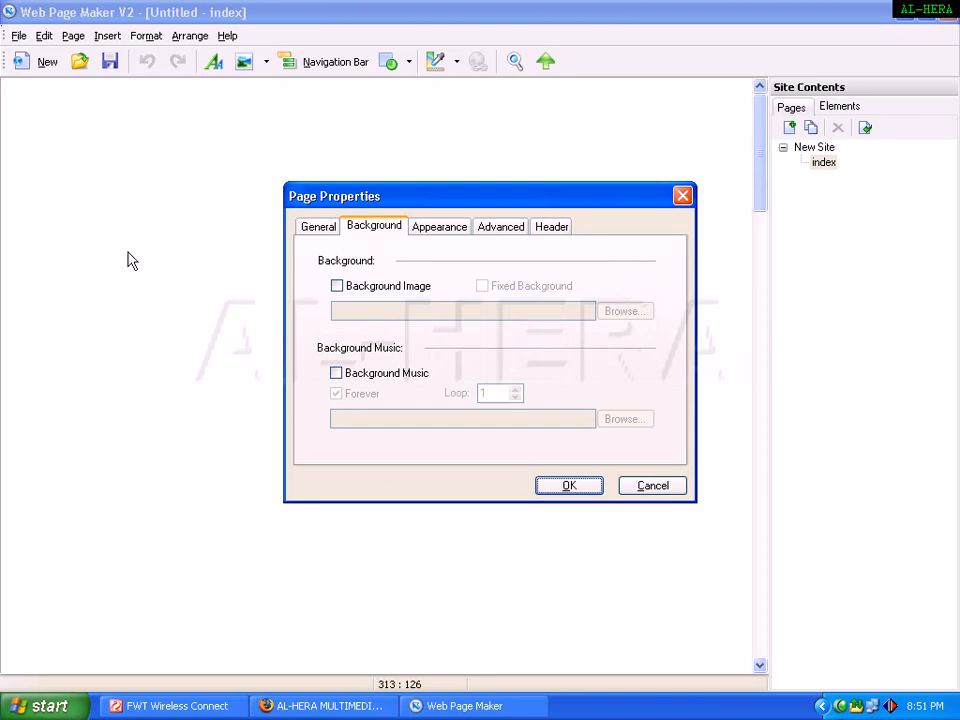
click(337, 287)
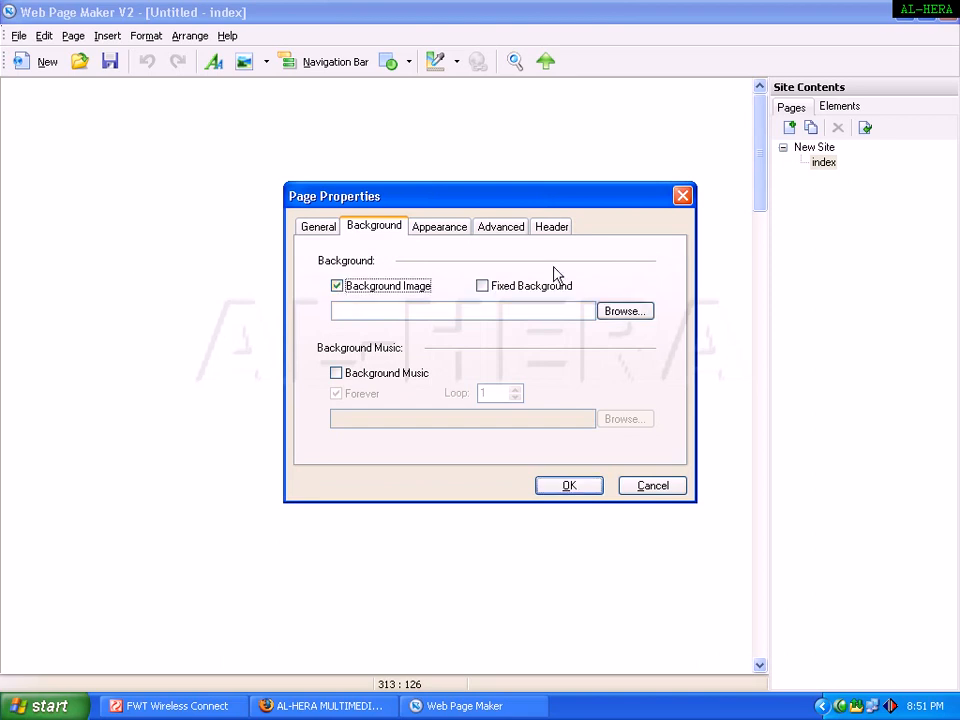
click(624, 311)
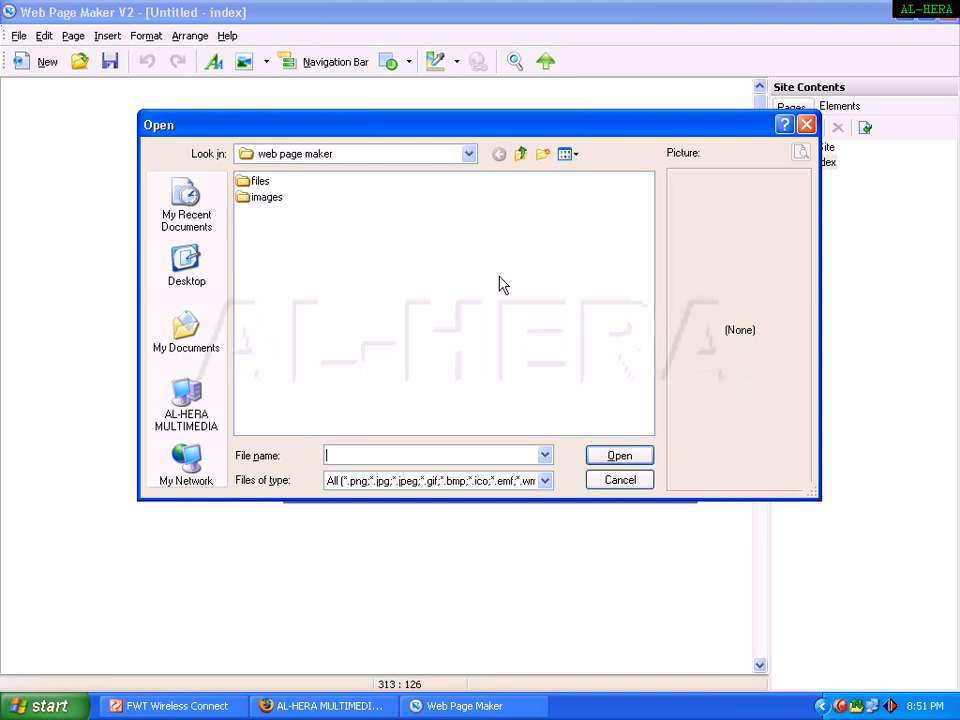
Step: Preview the pictures in the images folder and apply a snowflake pattern as the page background
double_click(266, 198)
key(Down)
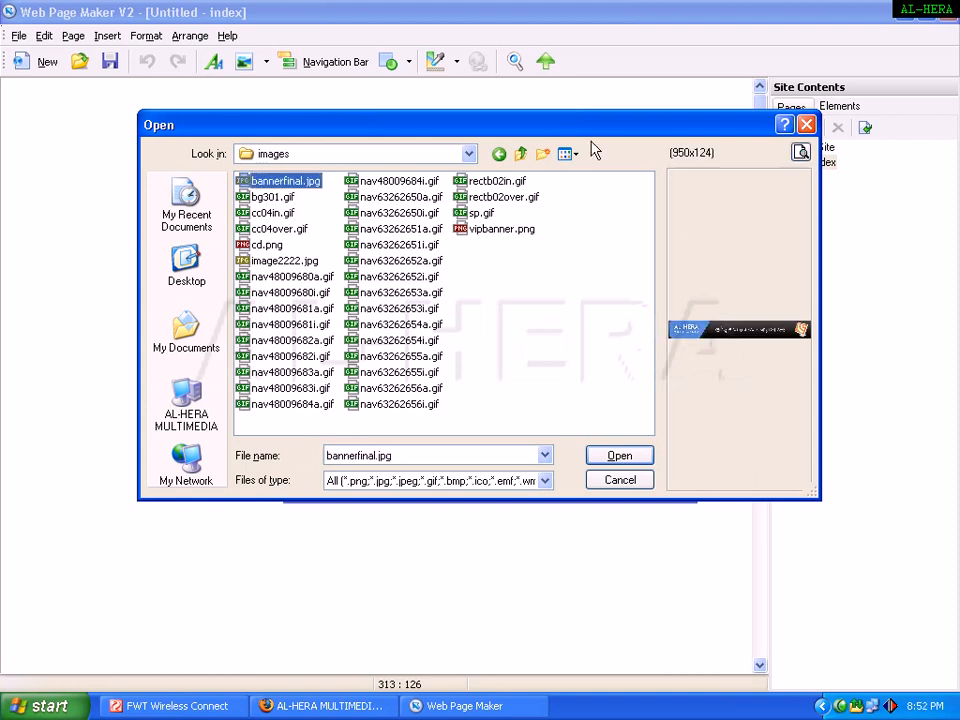
key(Down)
key(Down)
key(Down)
key(Right)
key(Right)
key(Up)
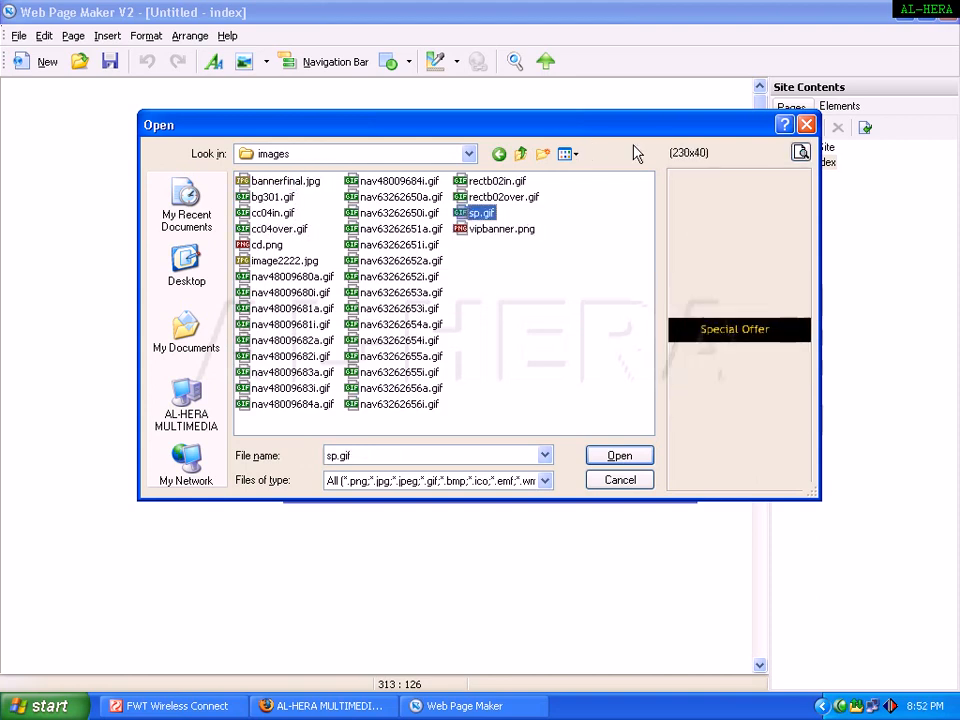
key(Left)
key(Page_Down)
key(Left)
key(Up)
key(Up)
key(Up)
key(Up)
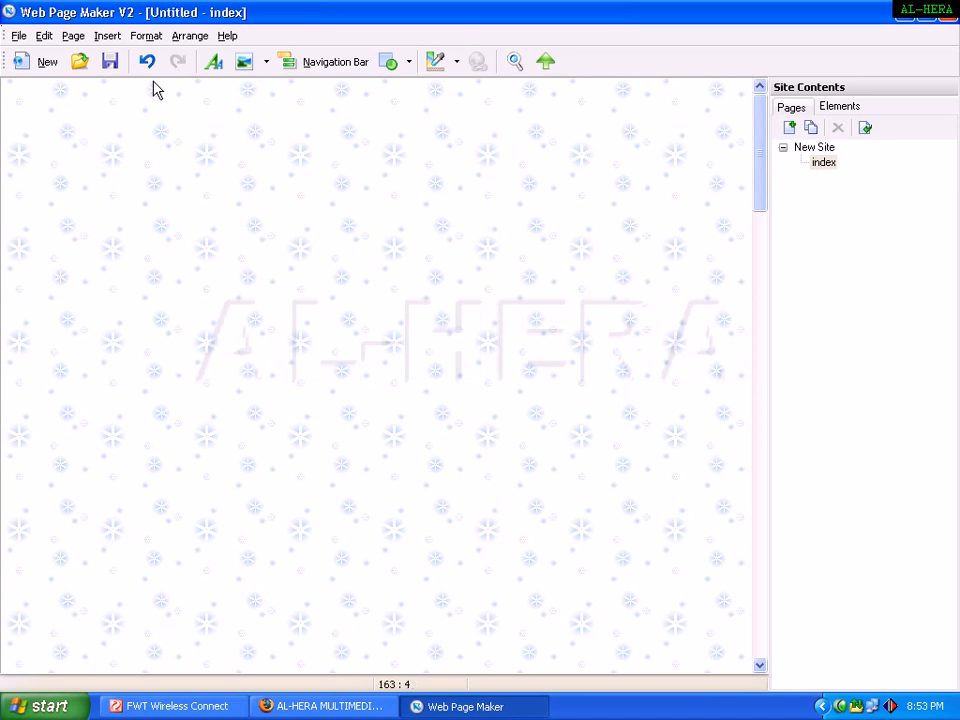
Step: Open the built-in image library for inserting a picture on the page
click(110, 40)
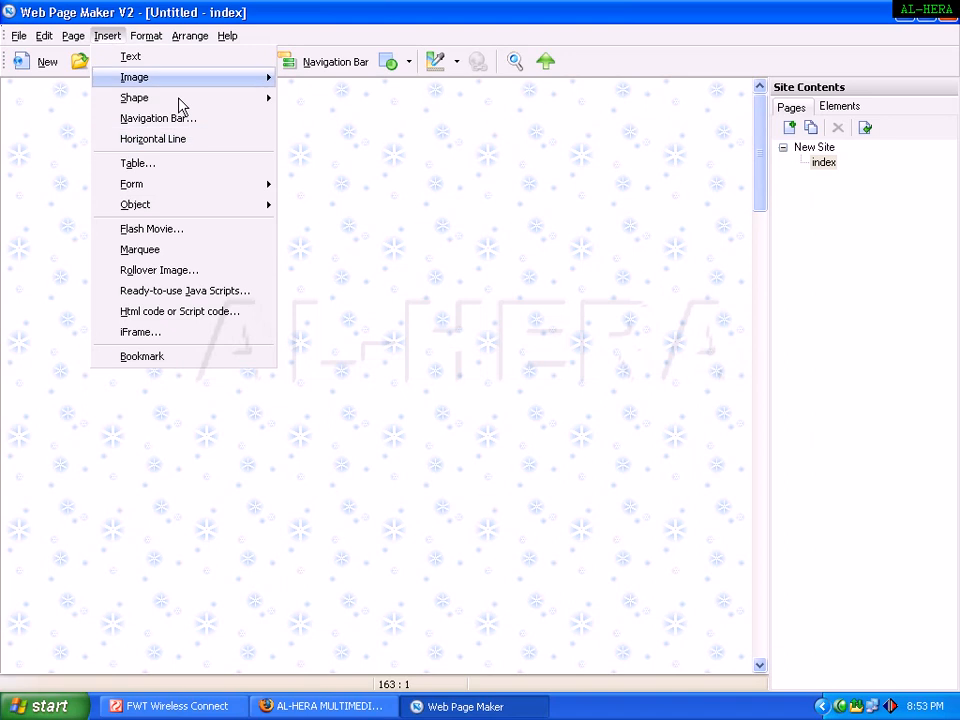
mouse_move(182, 80)
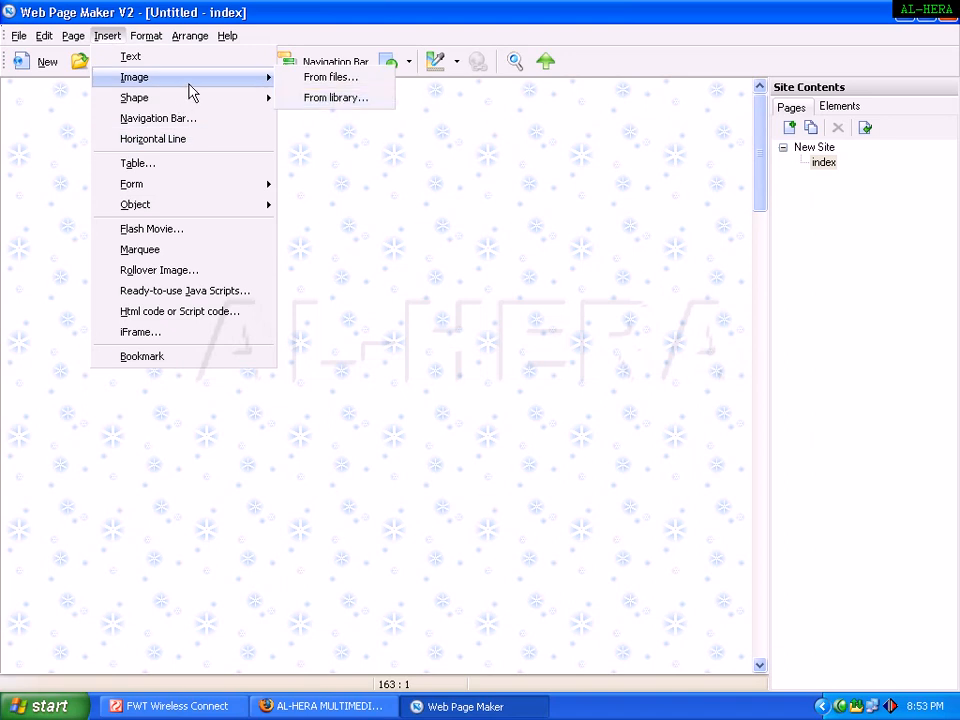
click(340, 98)
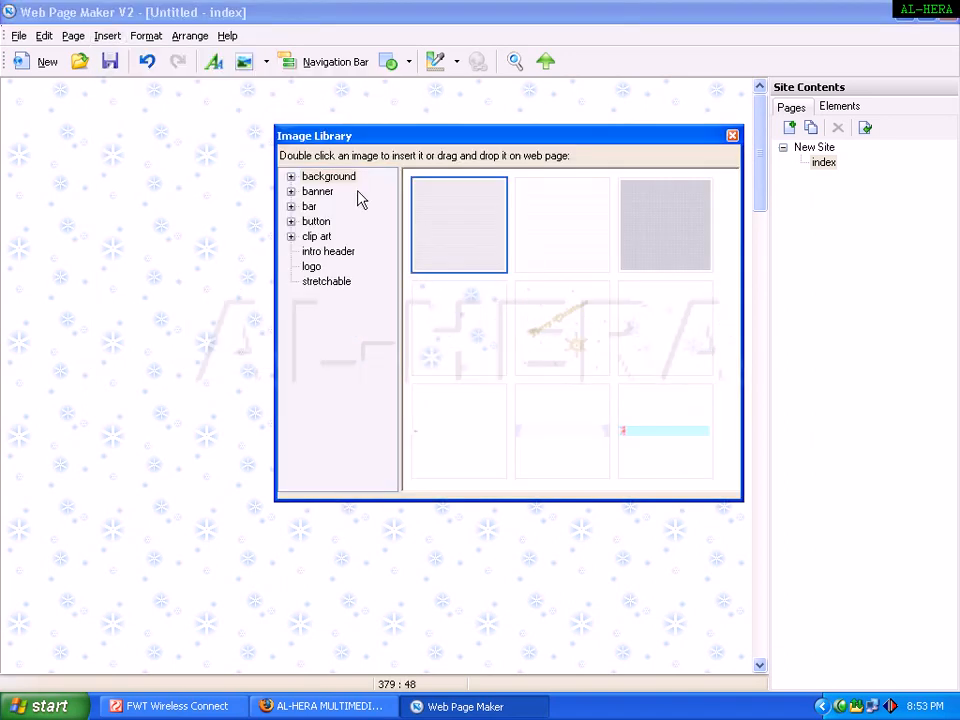
Step: Examine the background images in the library's backgroud1, backgroud2 and backgroud3 sets
click(291, 177)
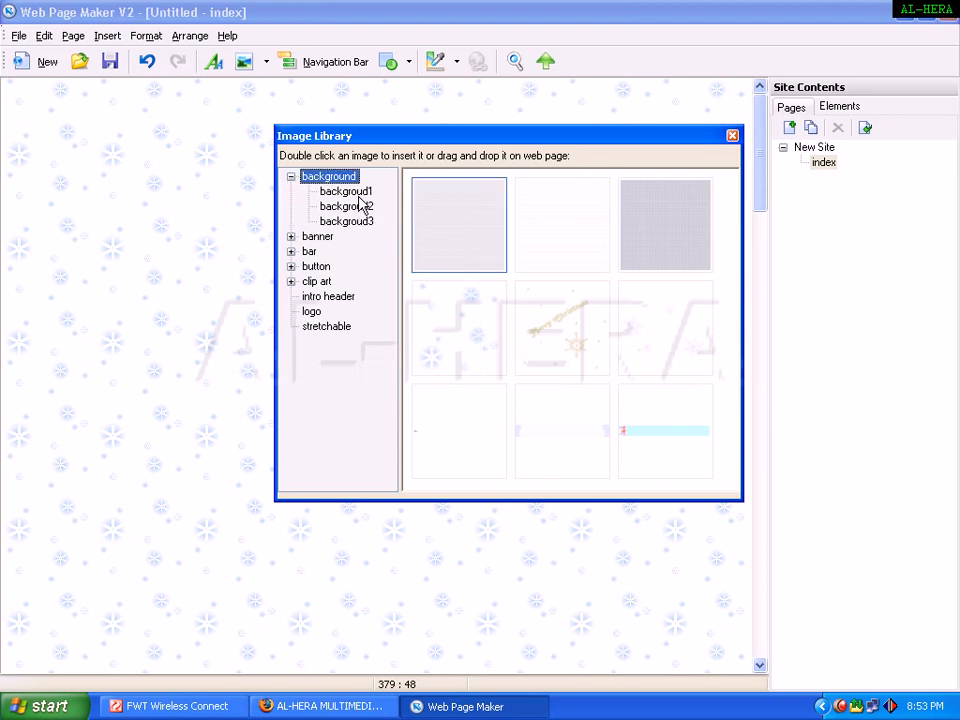
click(359, 195)
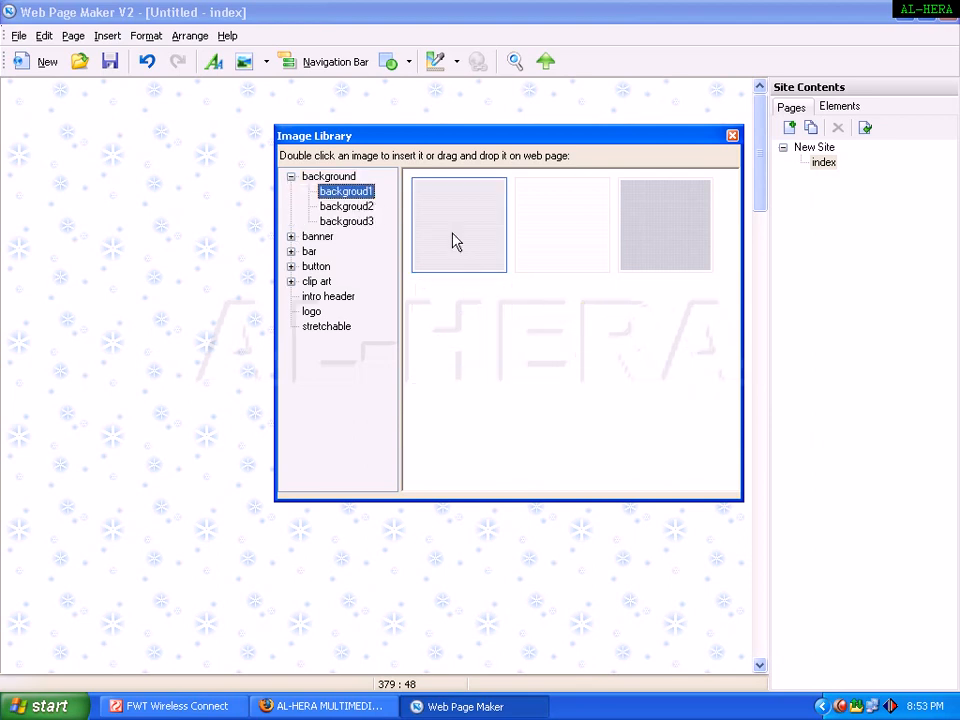
click(350, 206)
click(355, 221)
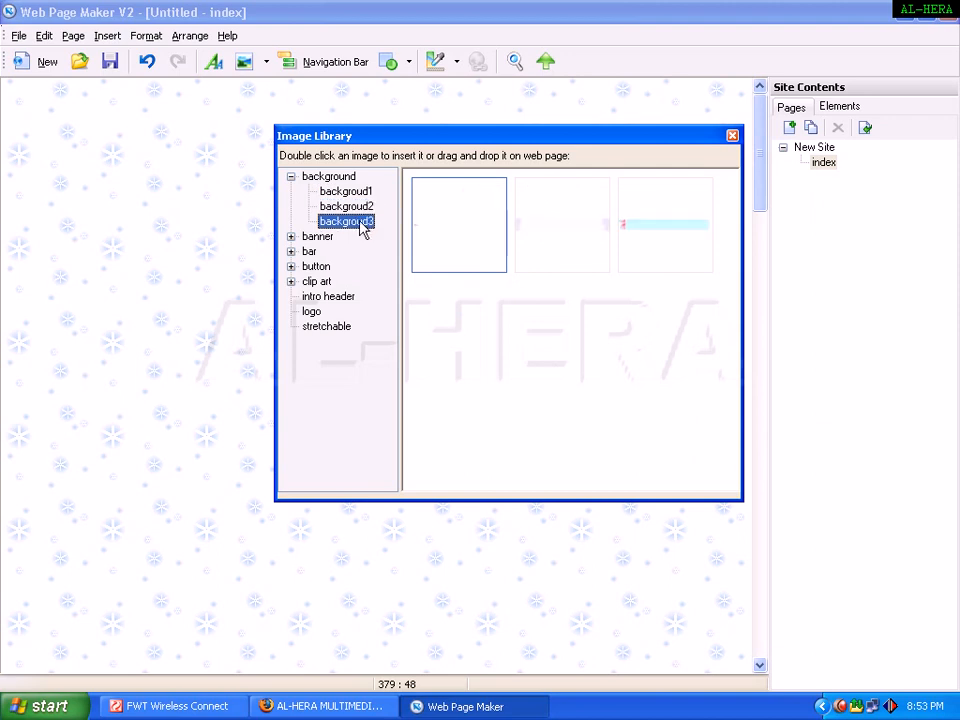
click(365, 209)
click(366, 193)
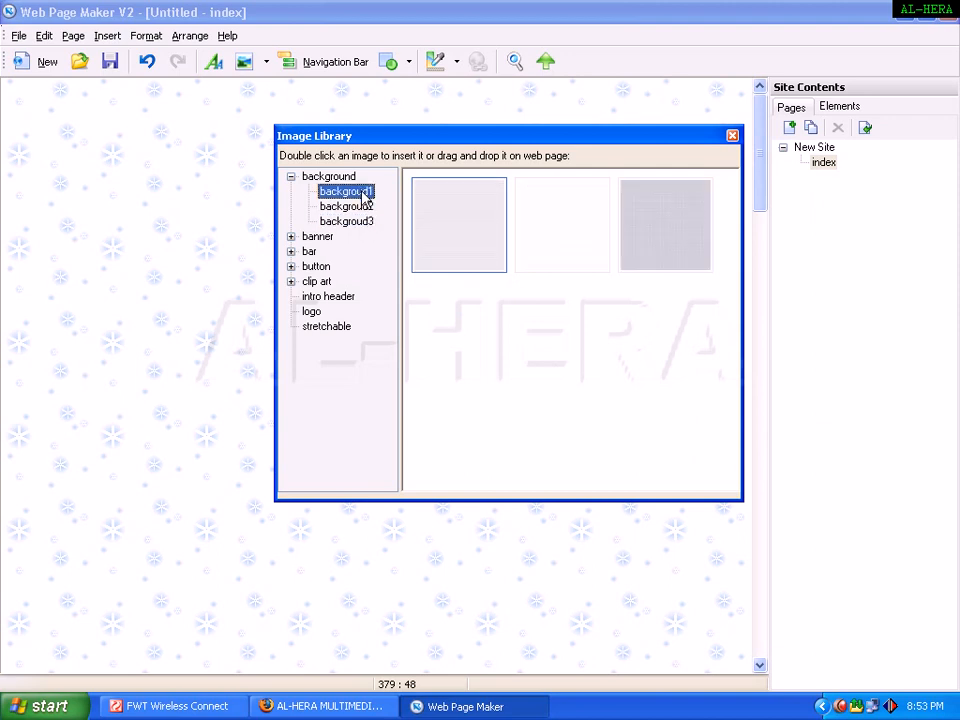
click(361, 207)
click(360, 220)
click(360, 206)
click(352, 177)
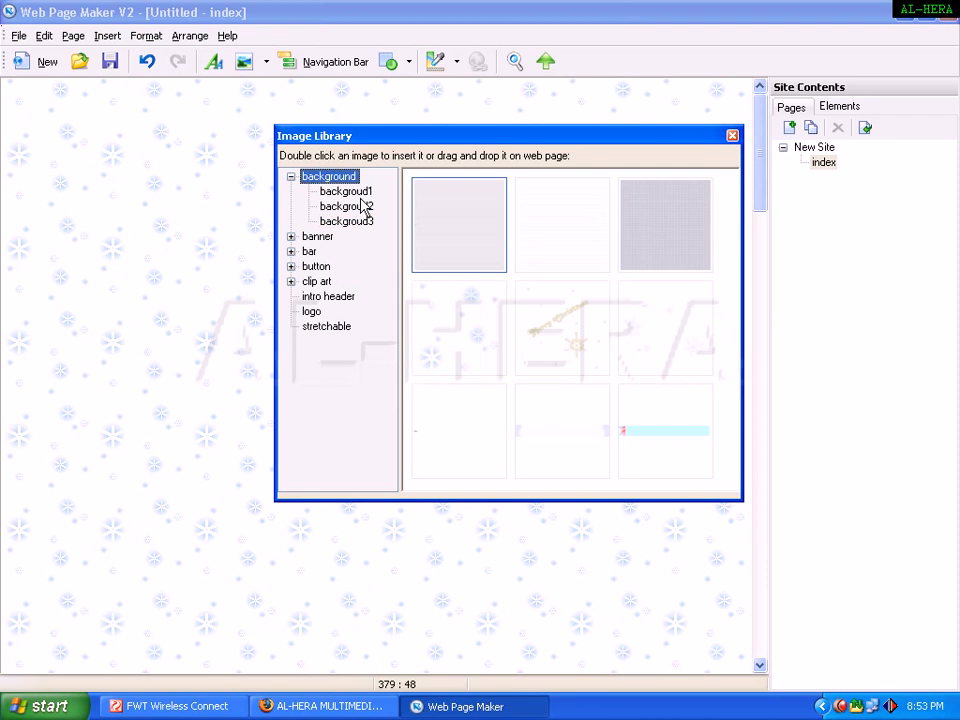
Step: Apply the wavy lavender-bordered image from the library's backgroud3 set as the page background and close the library
click(362, 221)
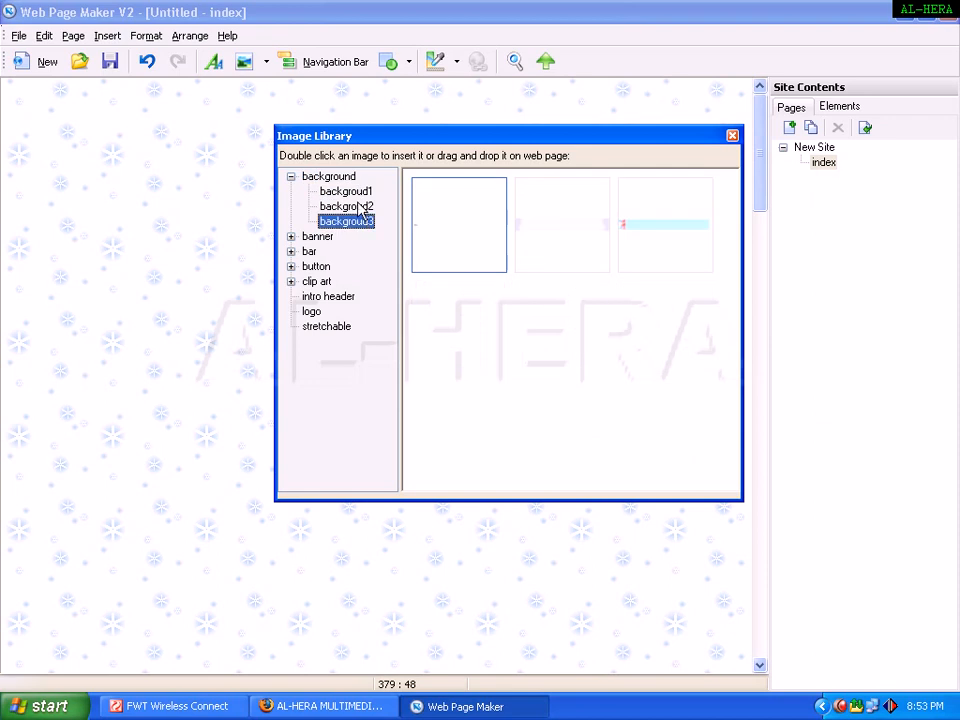
double_click(591, 245)
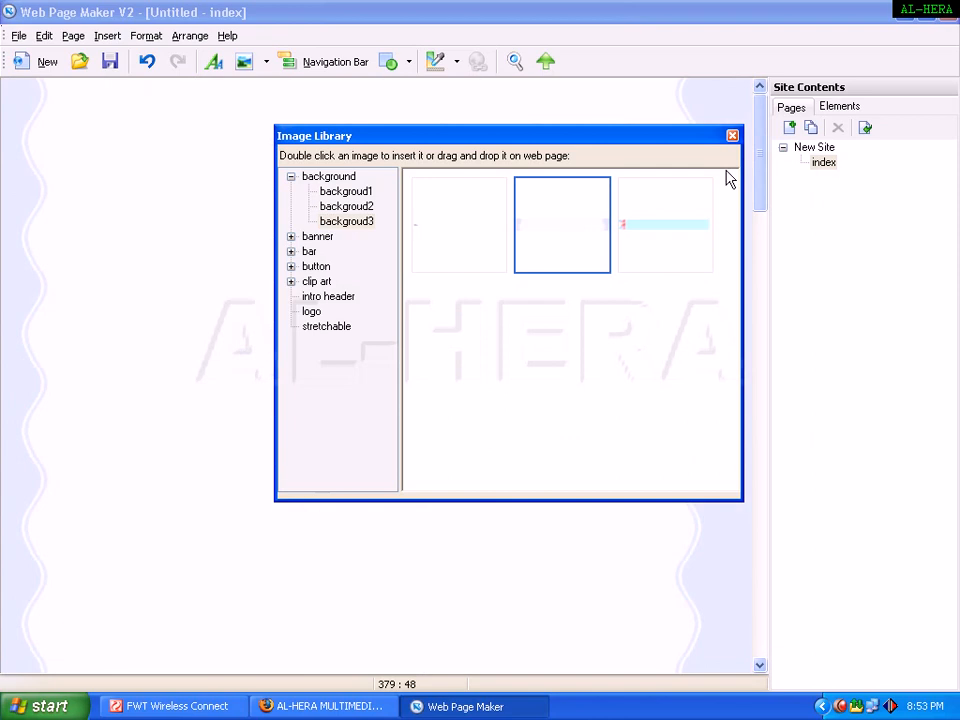
click(732, 136)
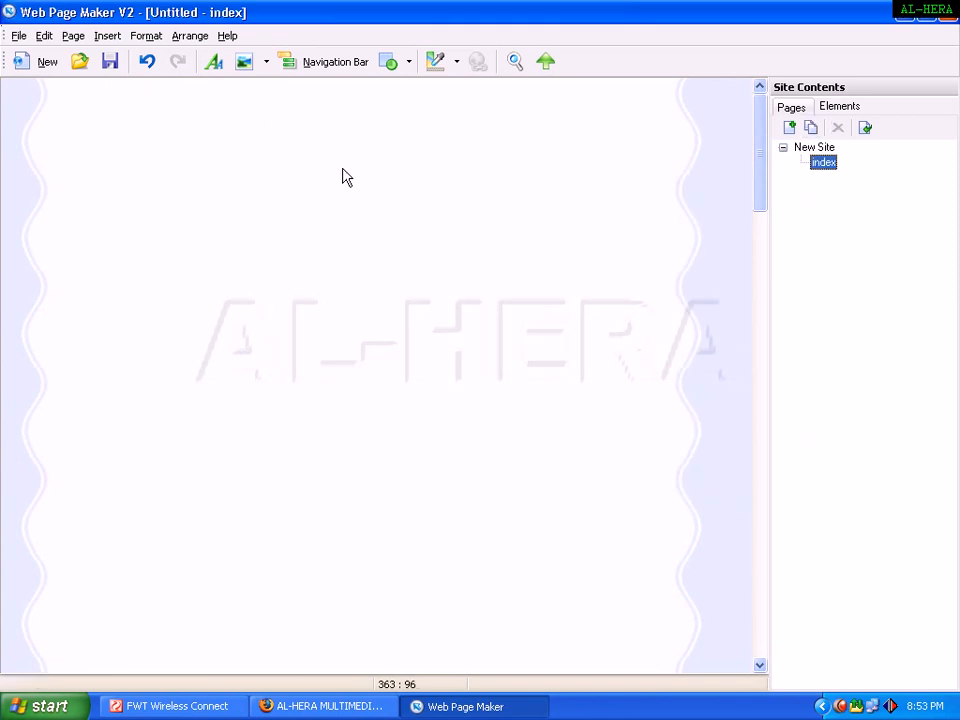
Step: Reopen the image library and apply the spiral notebook image from the backgroud3 set as the page background
click(106, 37)
mouse_move(124, 84)
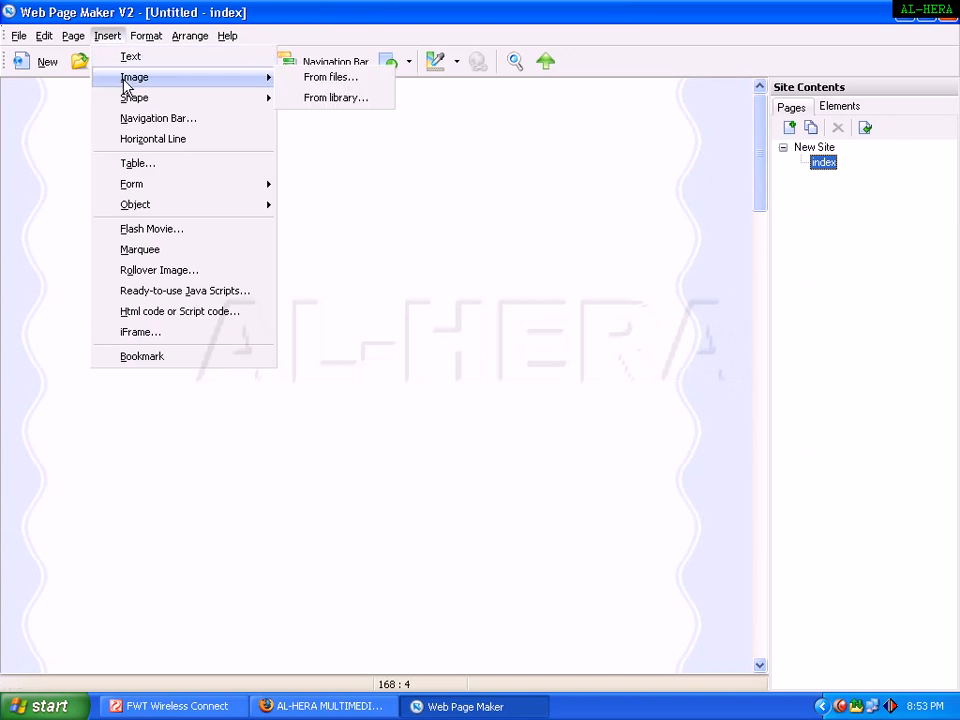
click(336, 98)
double_click(481, 214)
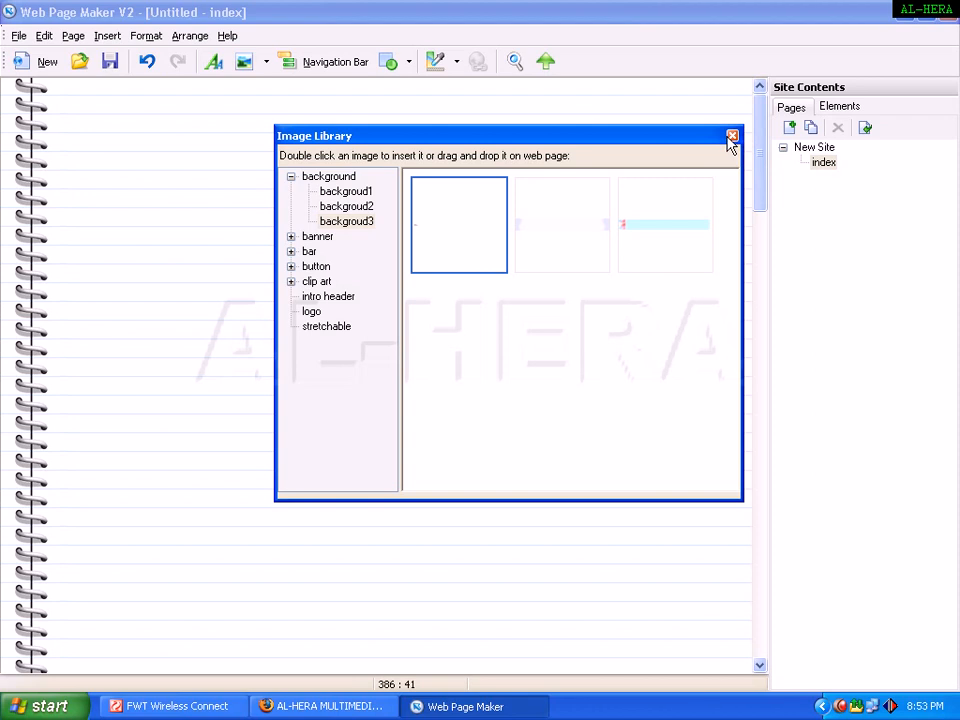
Step: Try the images in the backgroud1 set, keep the light grey striped one as the page background, and close the library
click(338, 207)
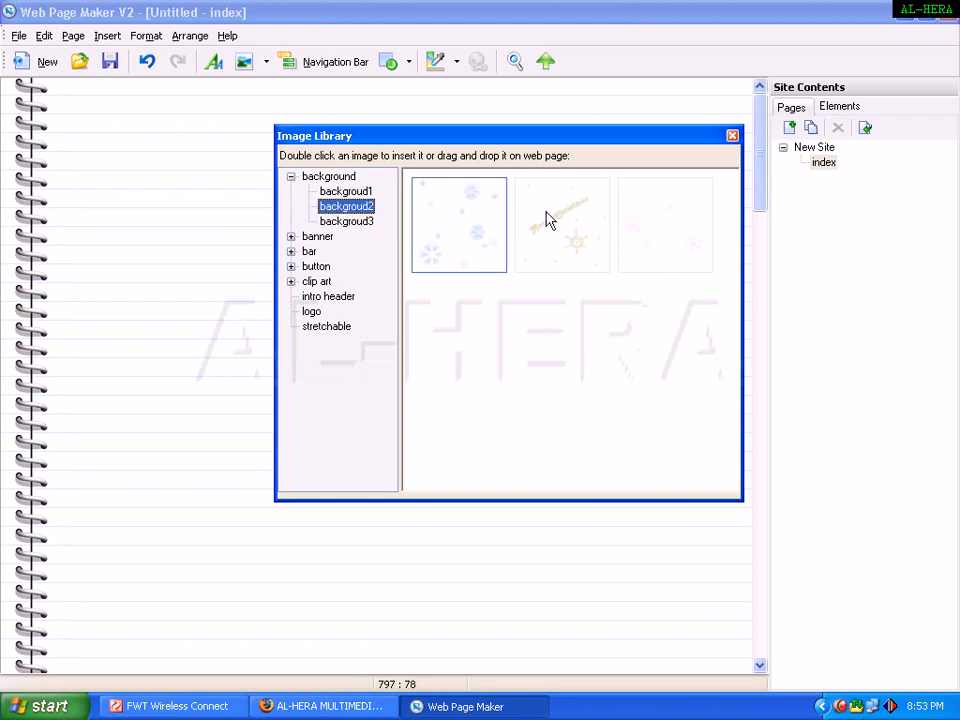
click(346, 193)
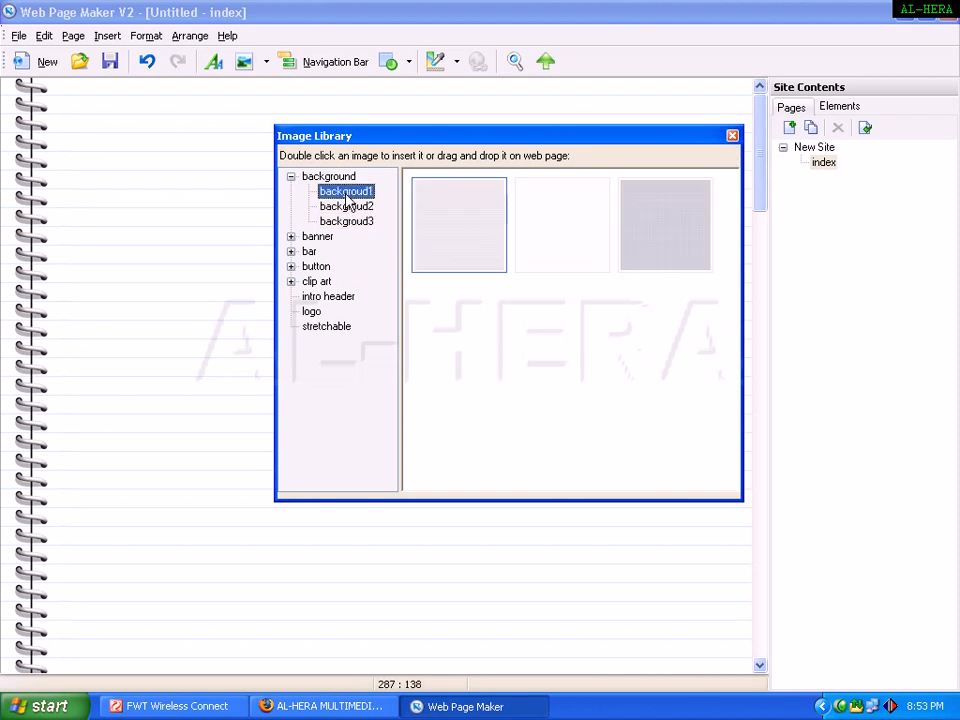
click(537, 230)
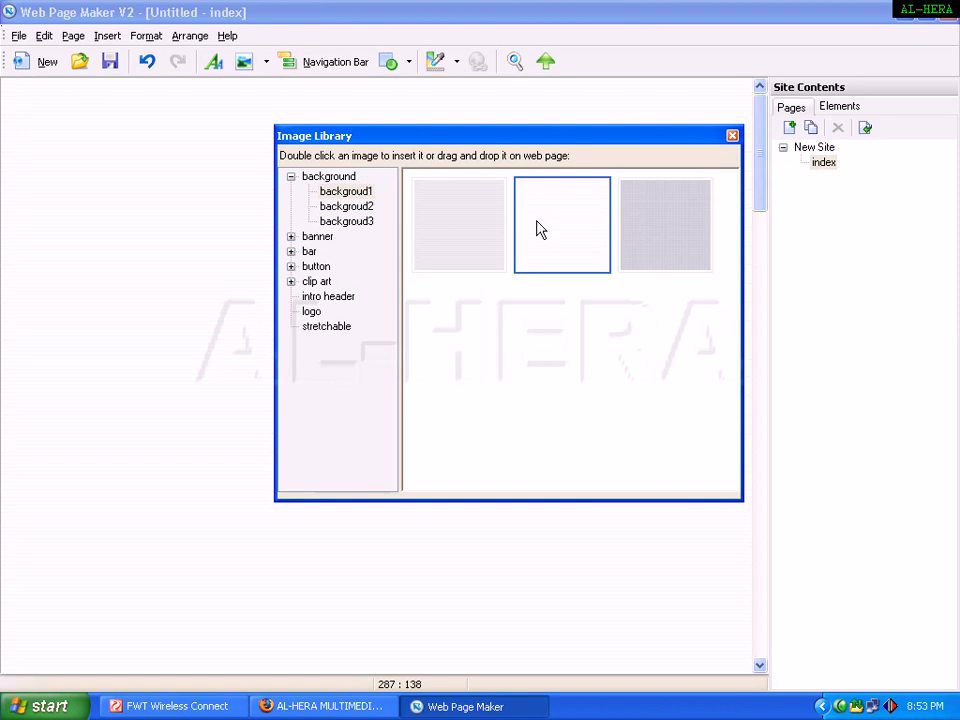
click(634, 236)
click(490, 258)
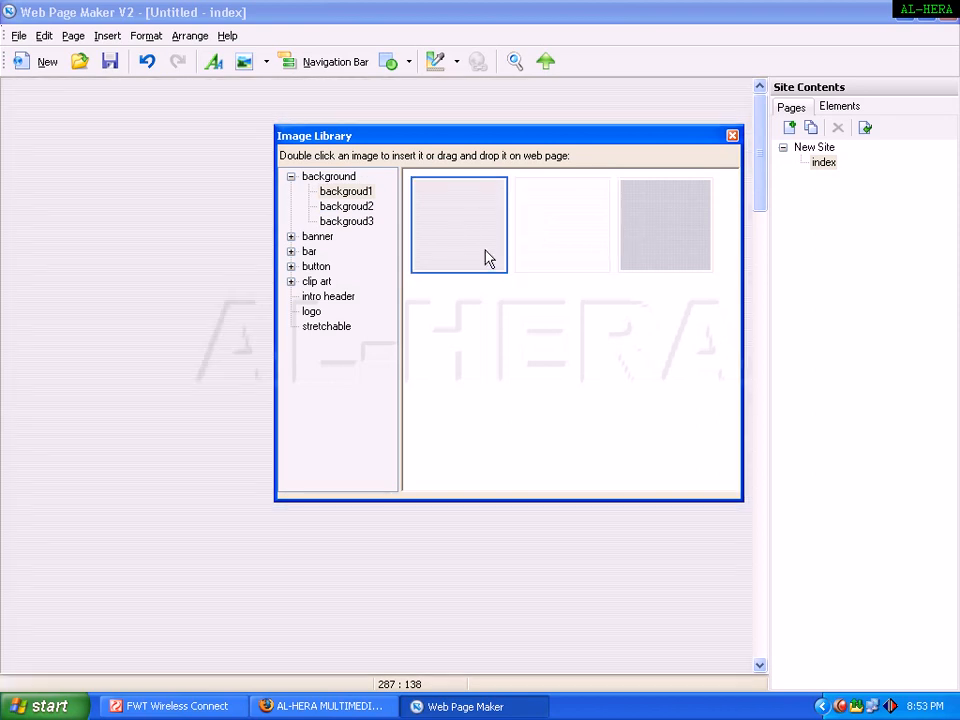
click(733, 137)
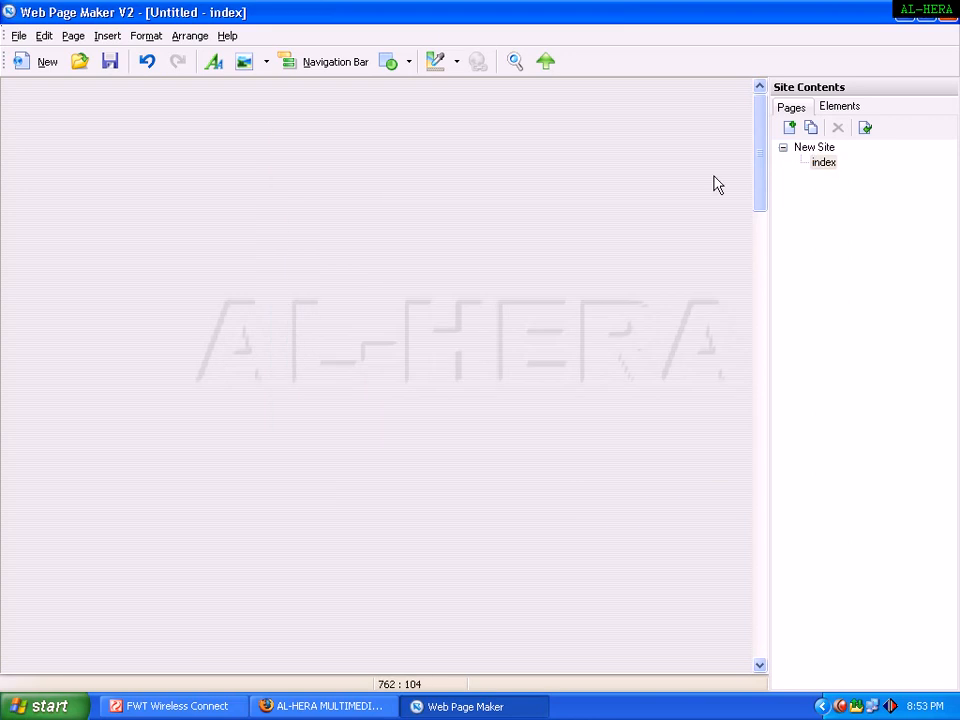
Step: Look at the finished AL-HERA MULTIMEDIA sample page in Firefox and return to Web Page Maker
mouse_move(760, 150)
mouse_down()
mouse_move(769, 300)
mouse_move(758, 579)
mouse_move(762, 140)
mouse_up()
right_click(406, 175)
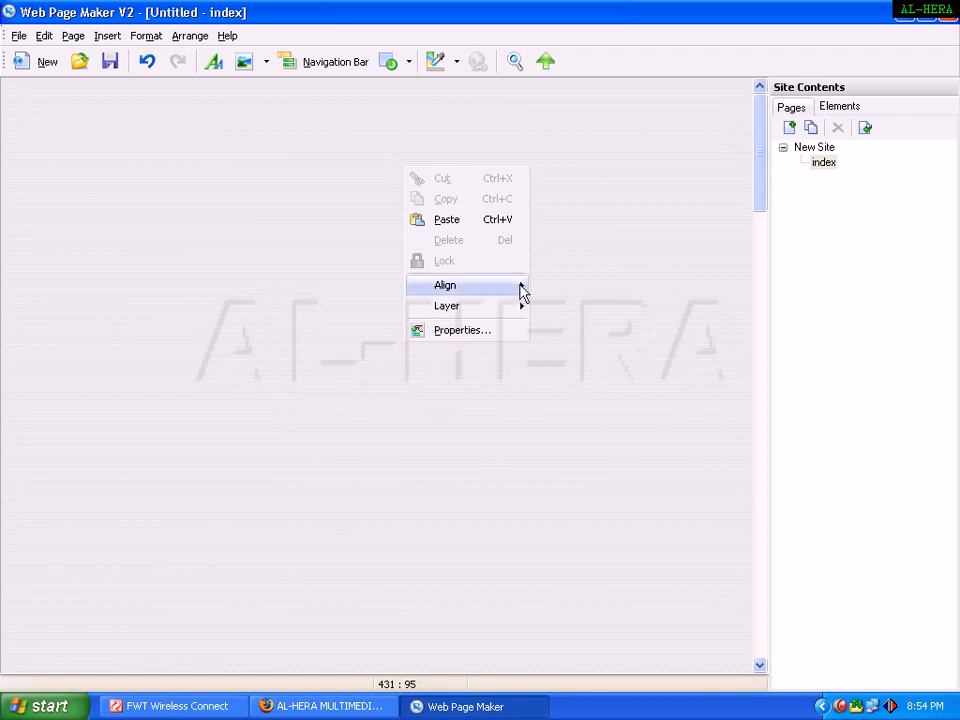
click(343, 705)
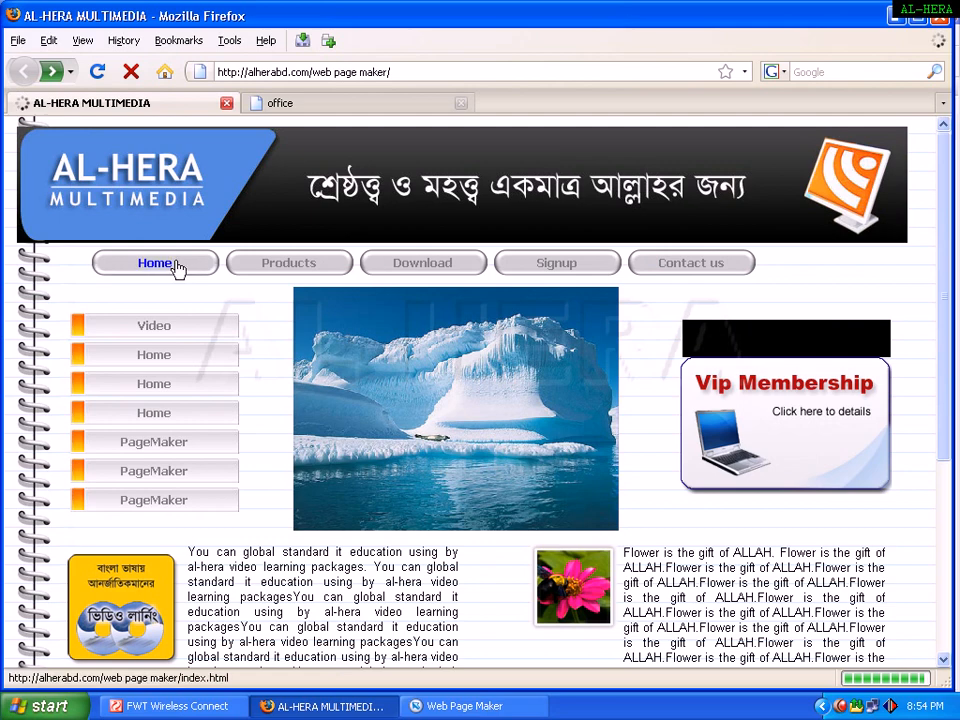
click(474, 706)
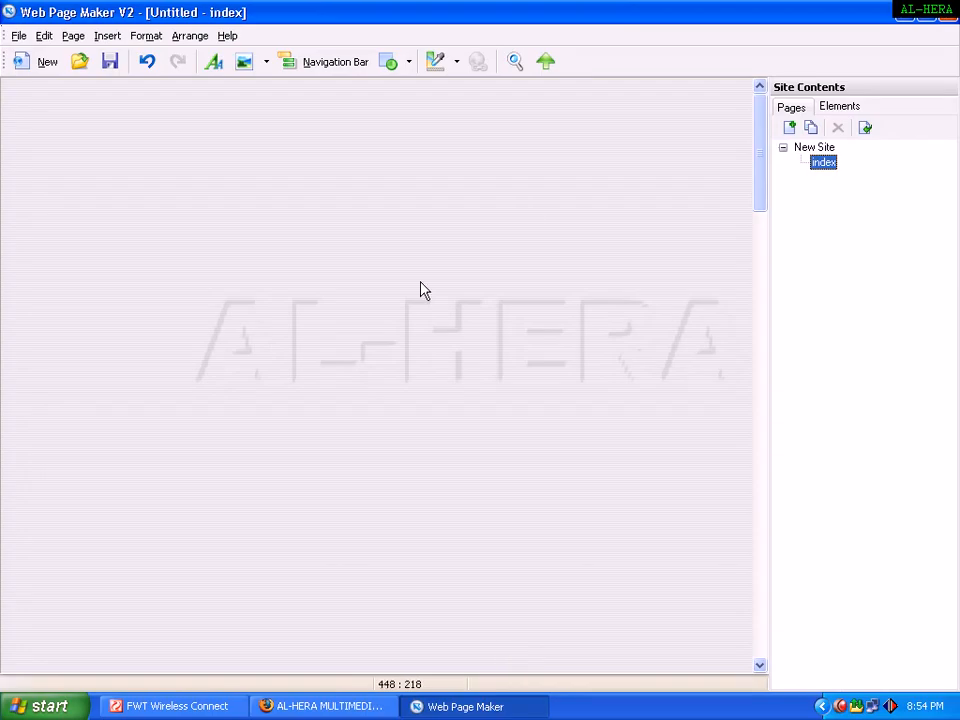
Step: Check the background settings in the index page's properties and close them without changes
right_click(226, 152)
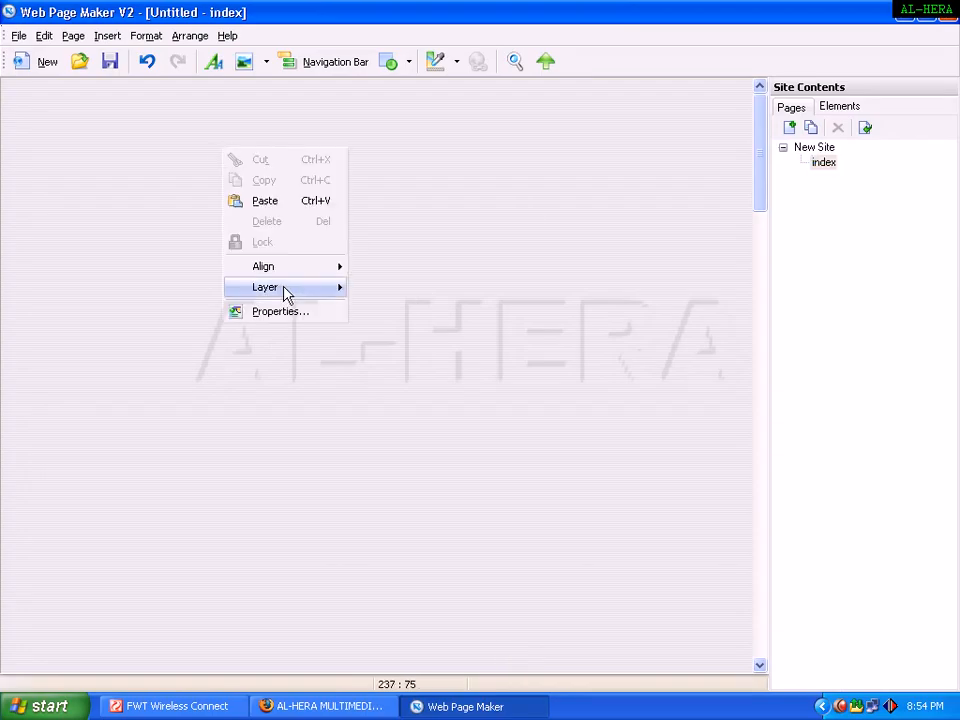
click(285, 311)
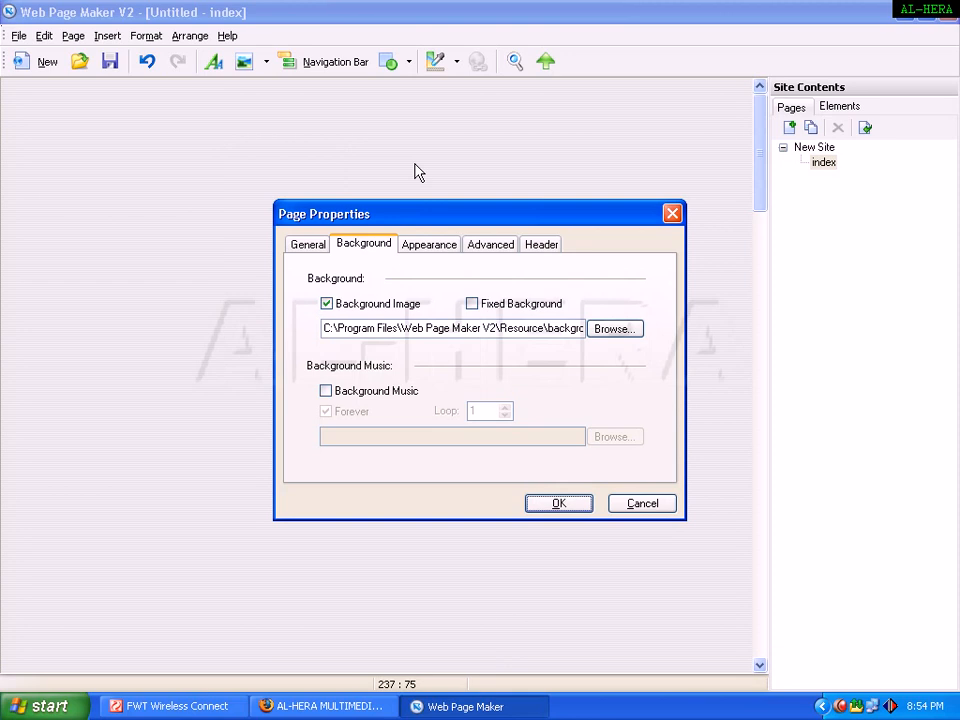
key(Escape)
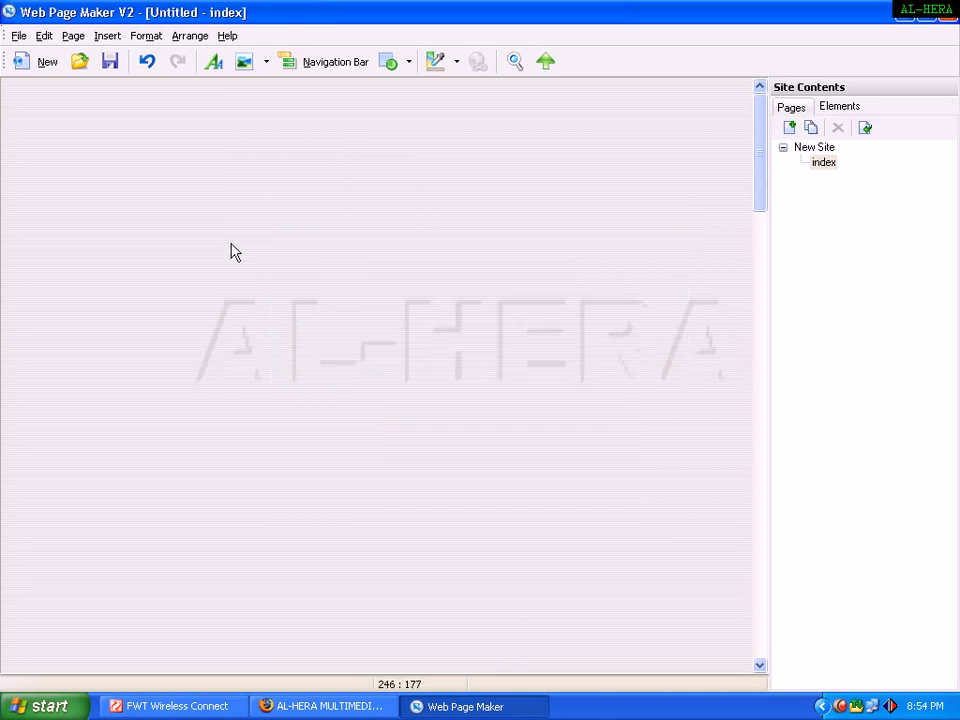
Step: Start a navigation bar, compare the Capsule Clip, Rectangle and Rectangle2 styles, and choose the white capsule template with grey outlines
click(107, 37)
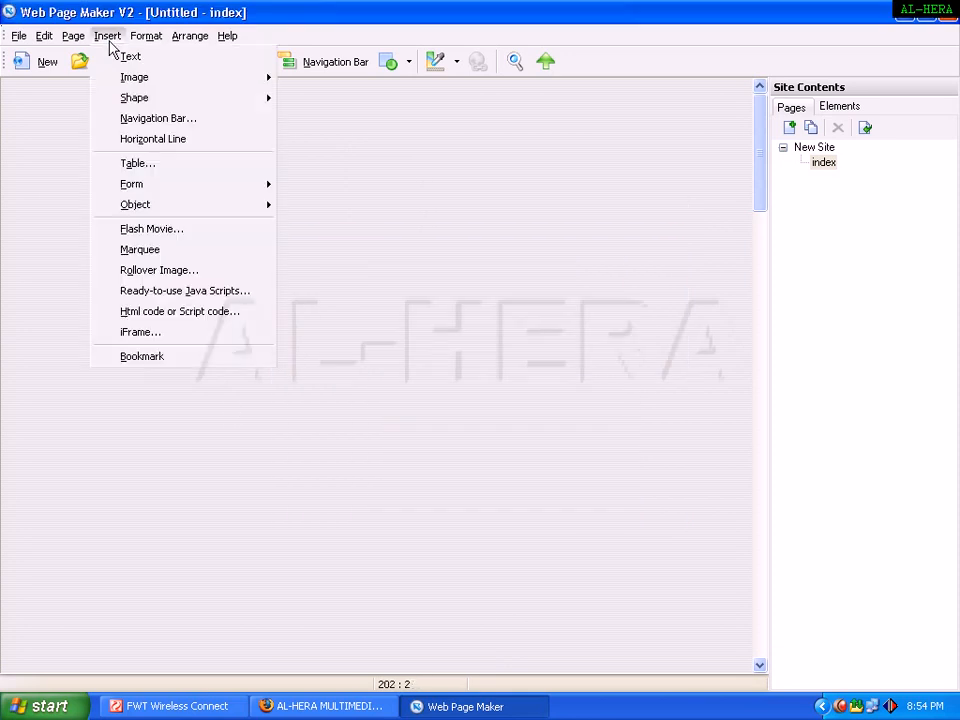
click(187, 127)
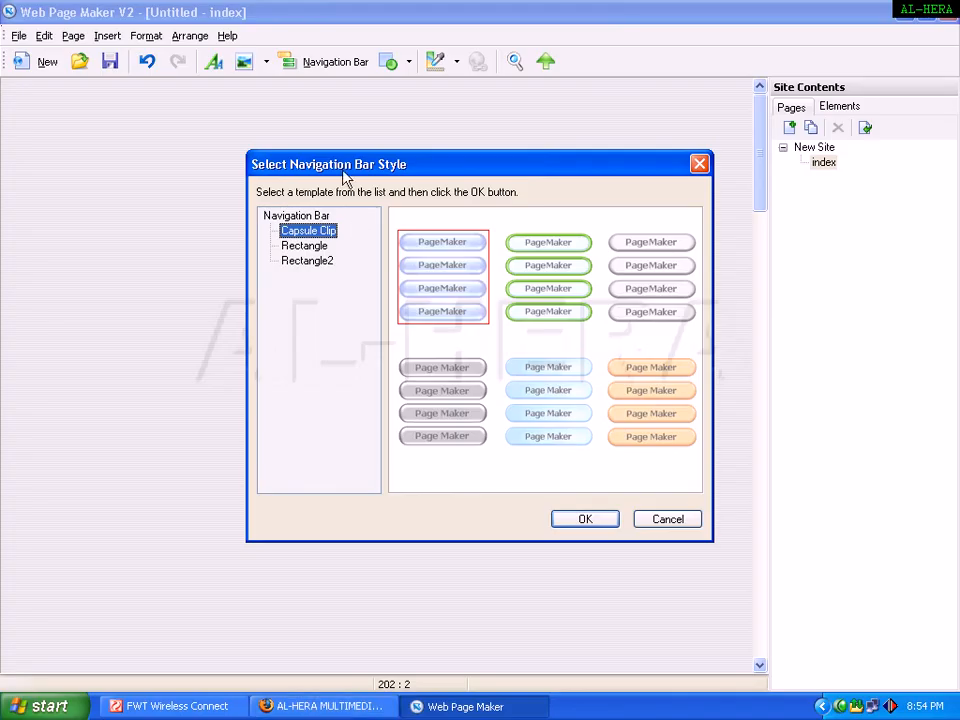
drag(345, 175, 286, 175)
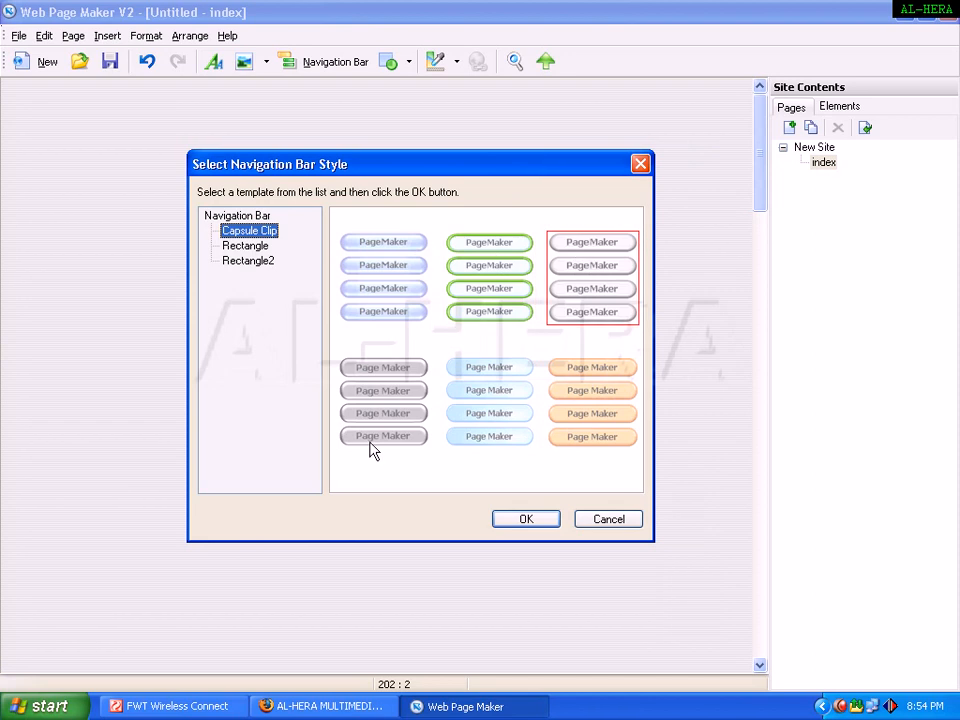
click(247, 246)
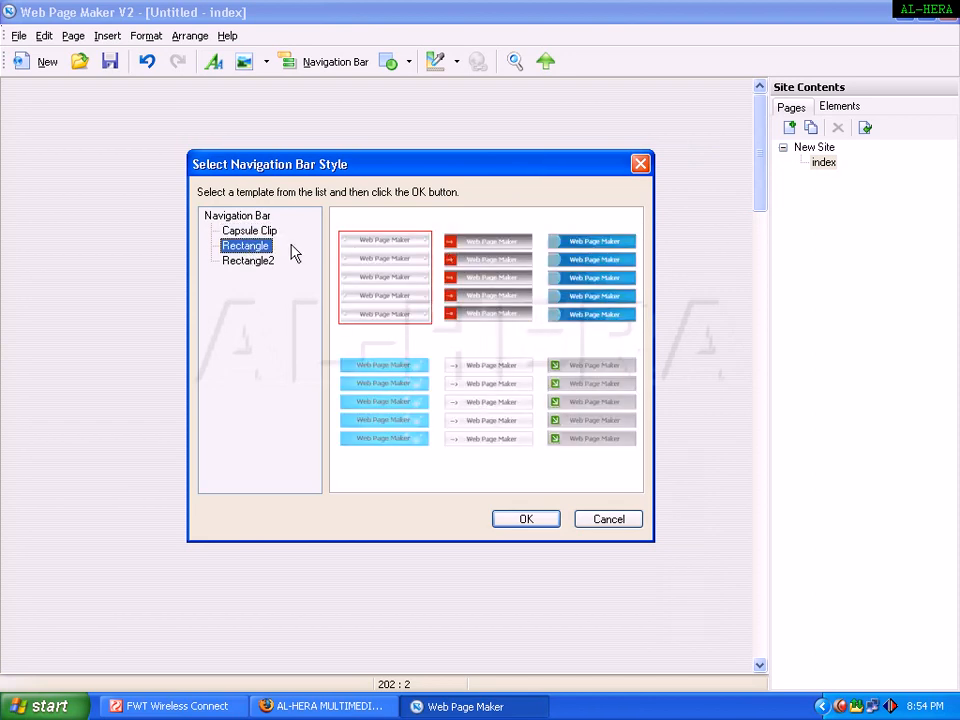
click(247, 260)
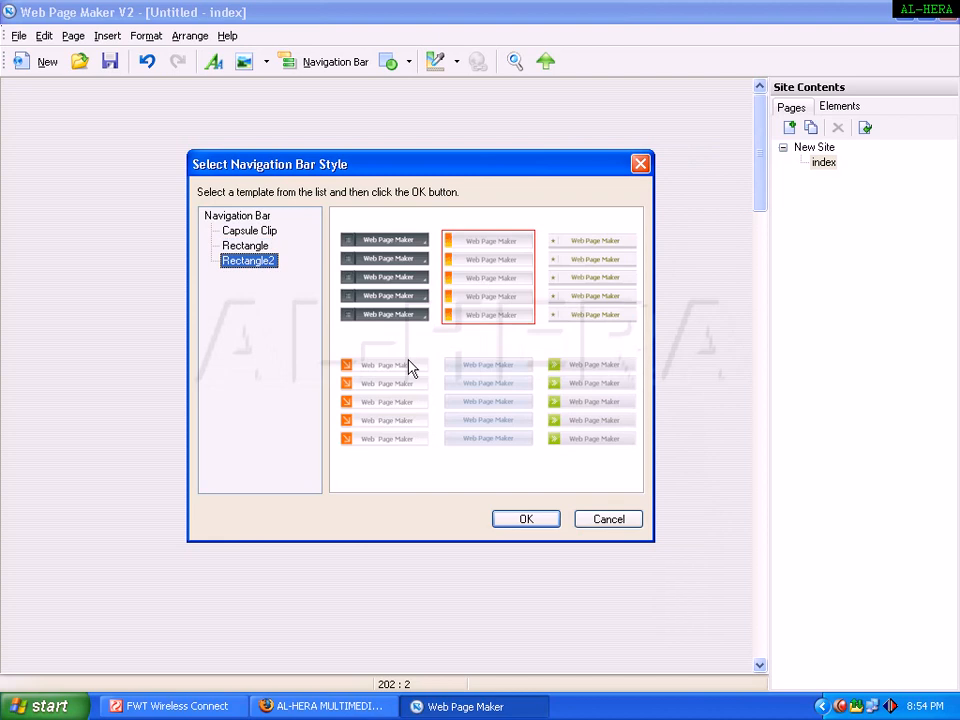
click(258, 232)
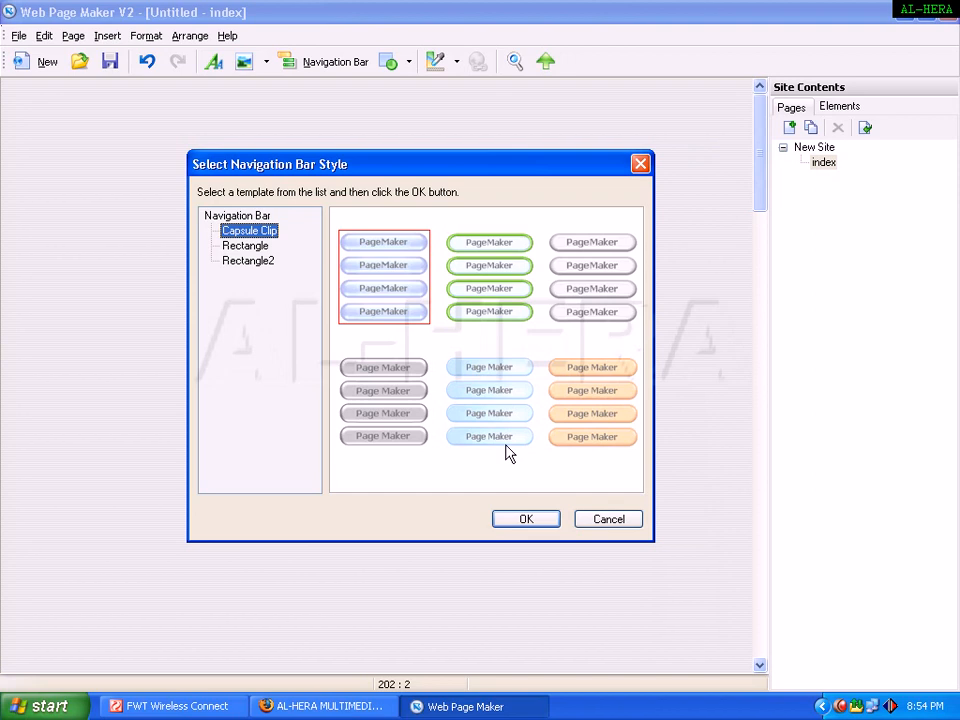
click(595, 262)
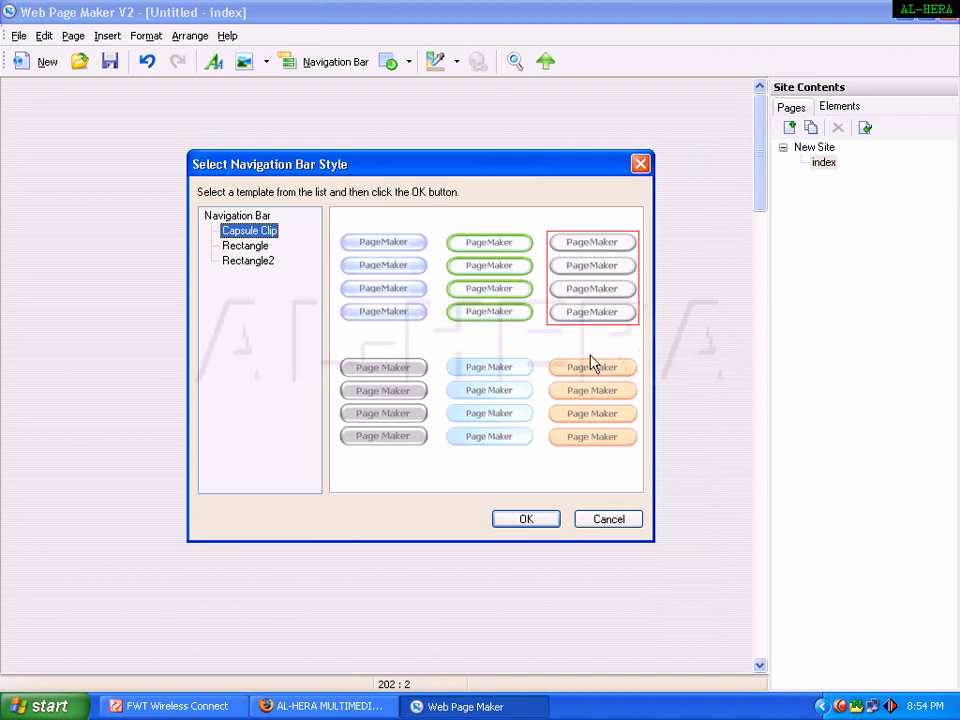
click(528, 522)
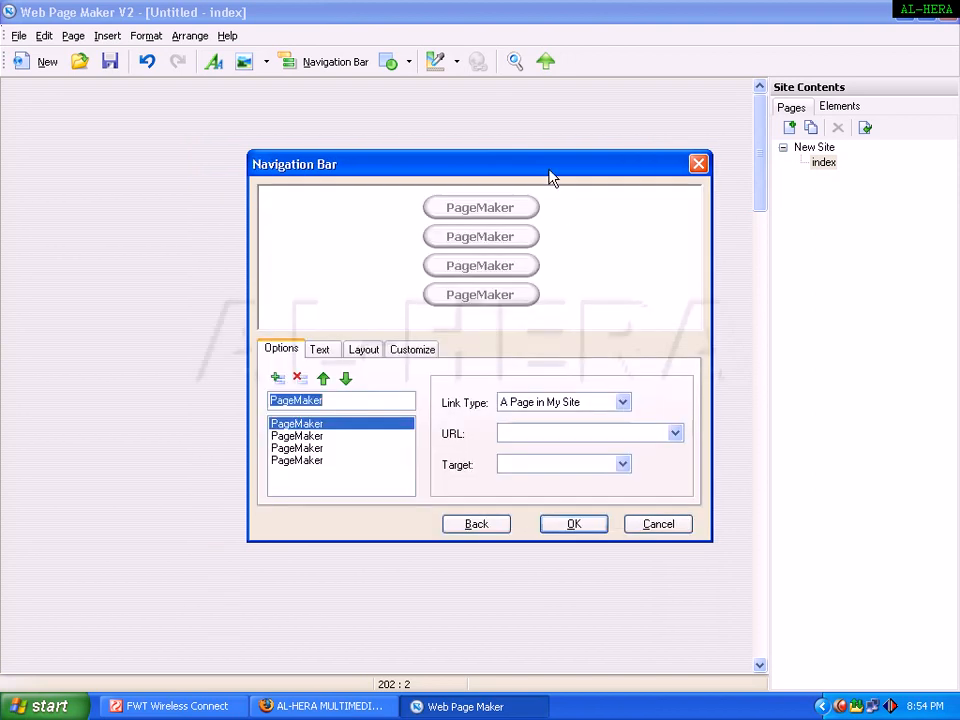
Step: Label the first two navigation bar buttons Home and Products
drag(551, 177, 511, 169)
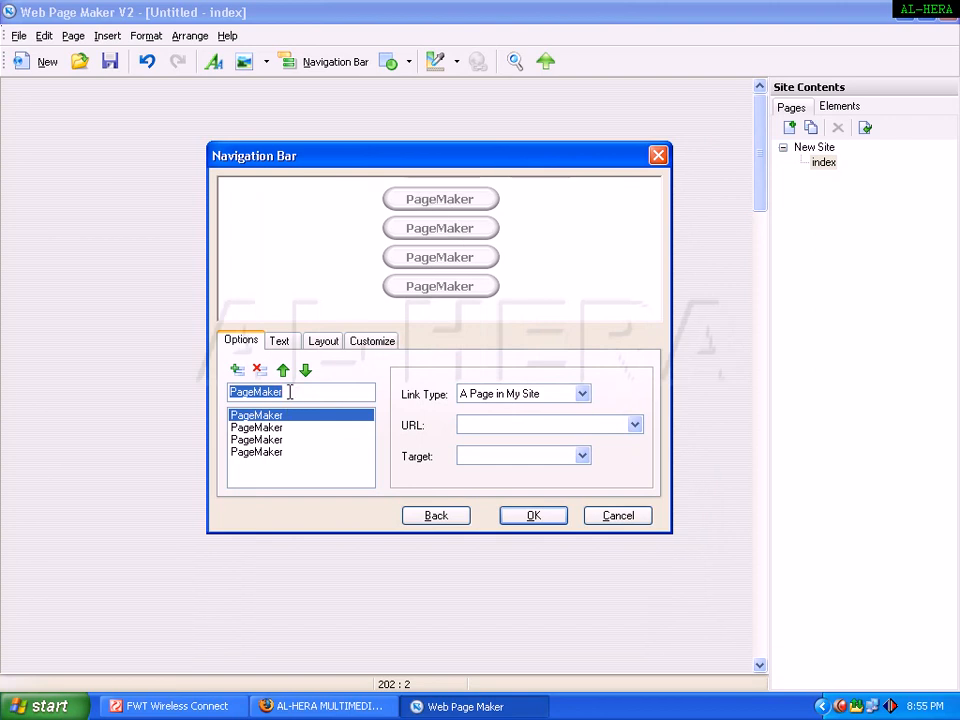
text(H)
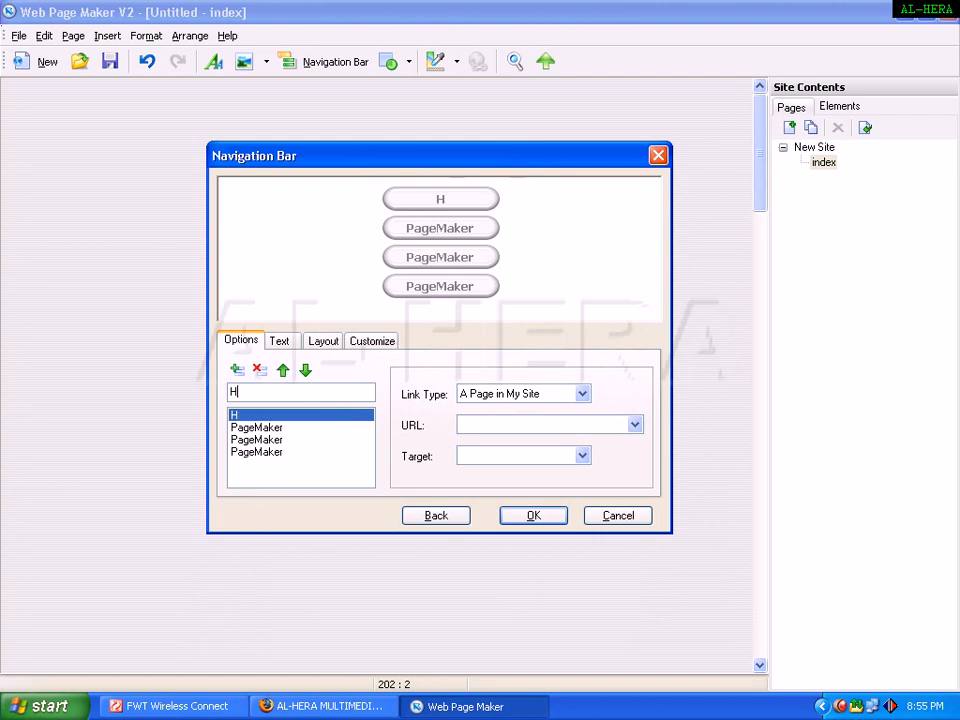
text(ome)
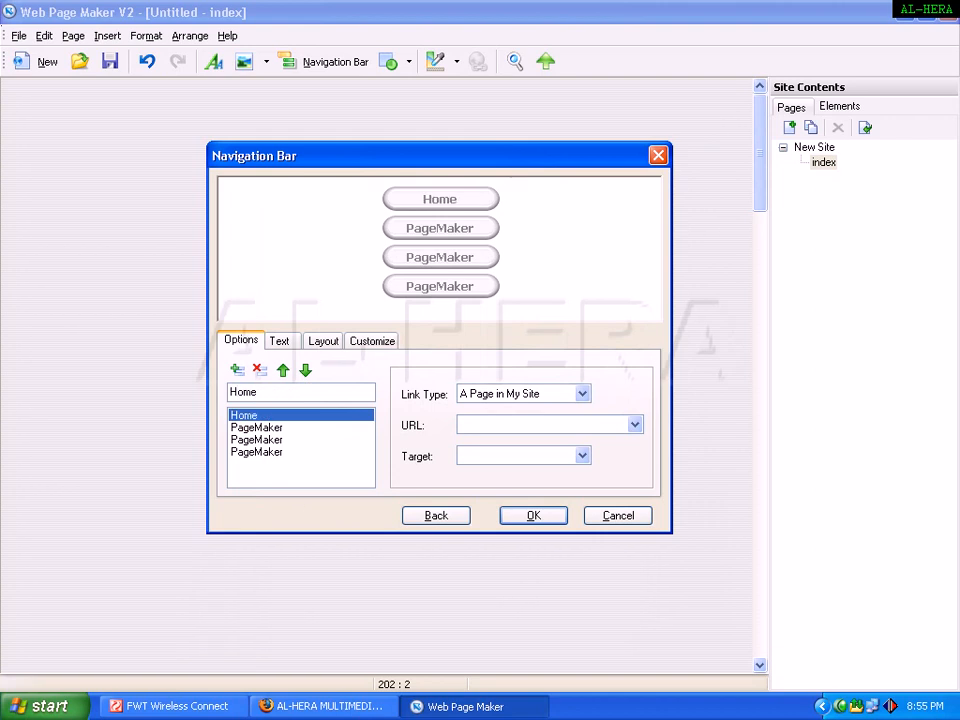
click(262, 427)
text(P)
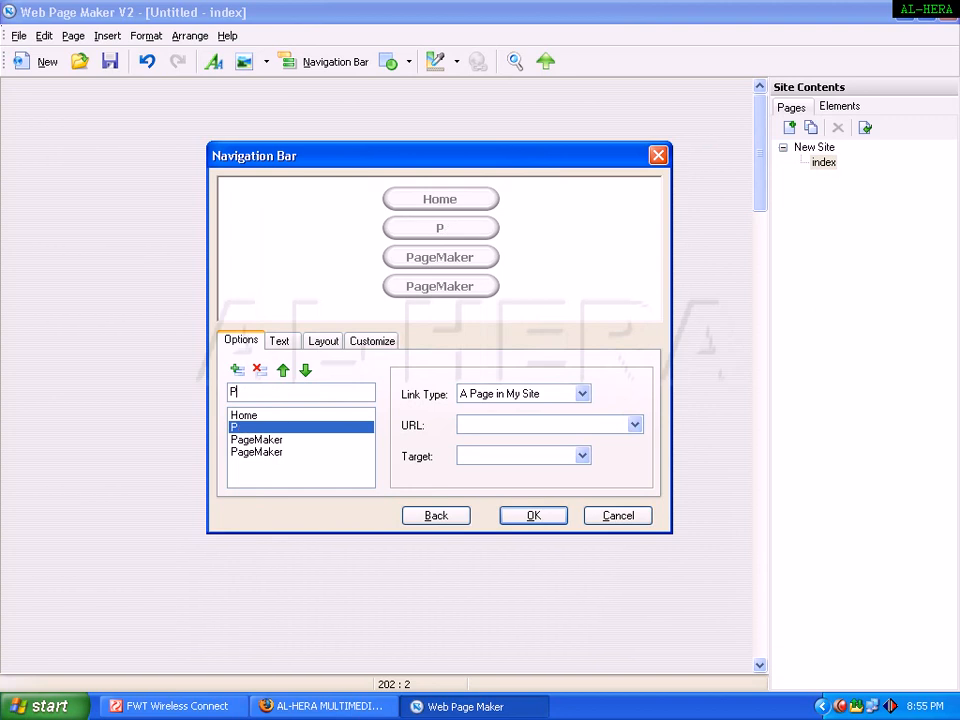
text(roducts)
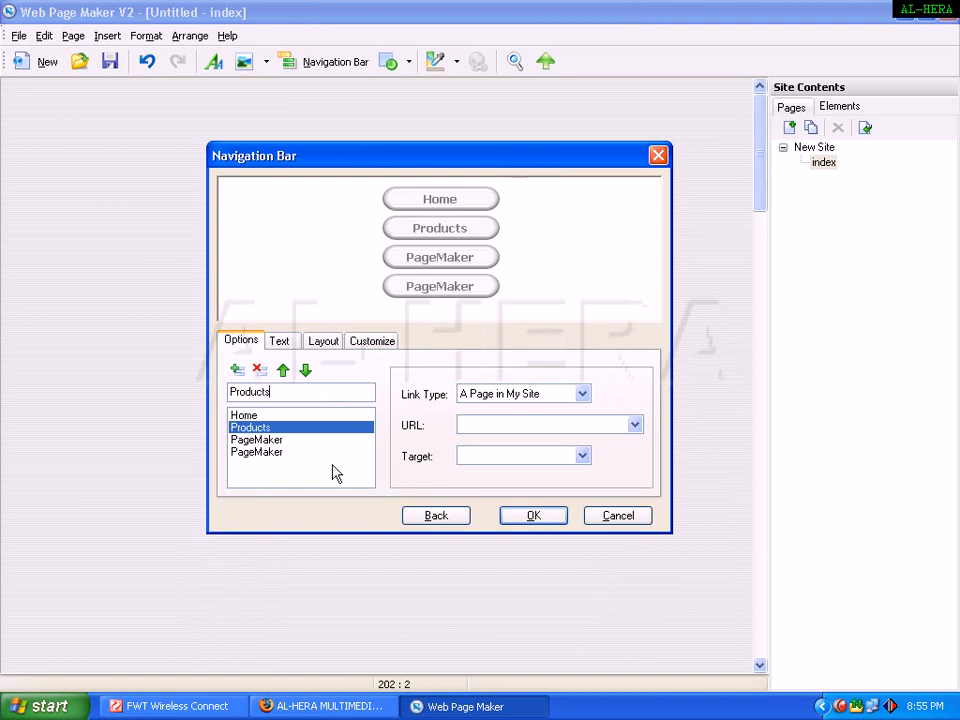
Step: Add three more buttons to the end of the navigation bar
click(276, 453)
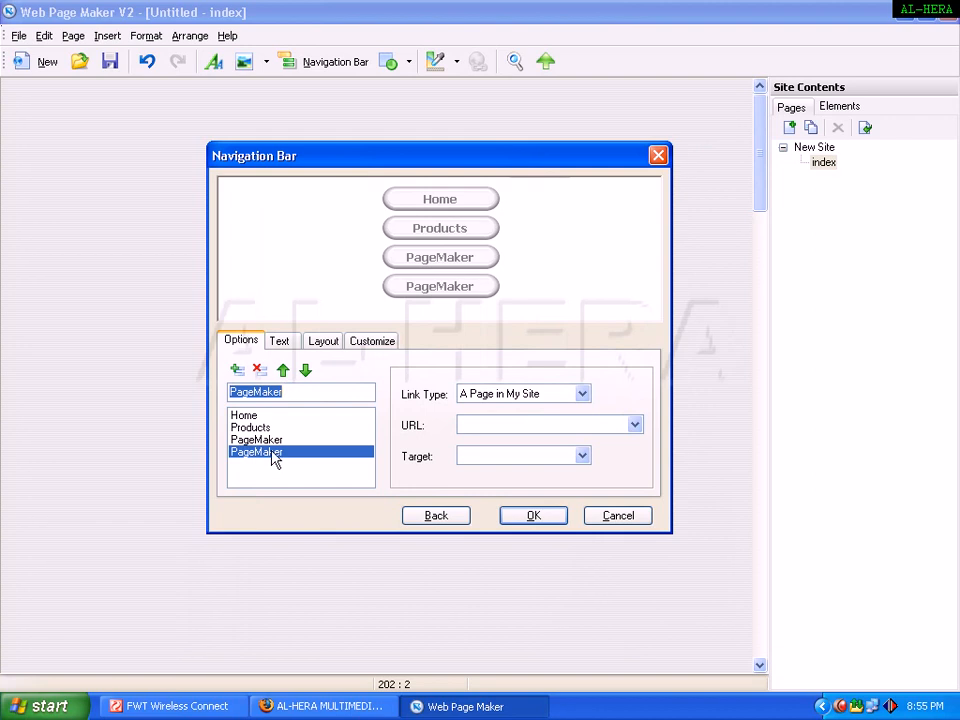
click(236, 372)
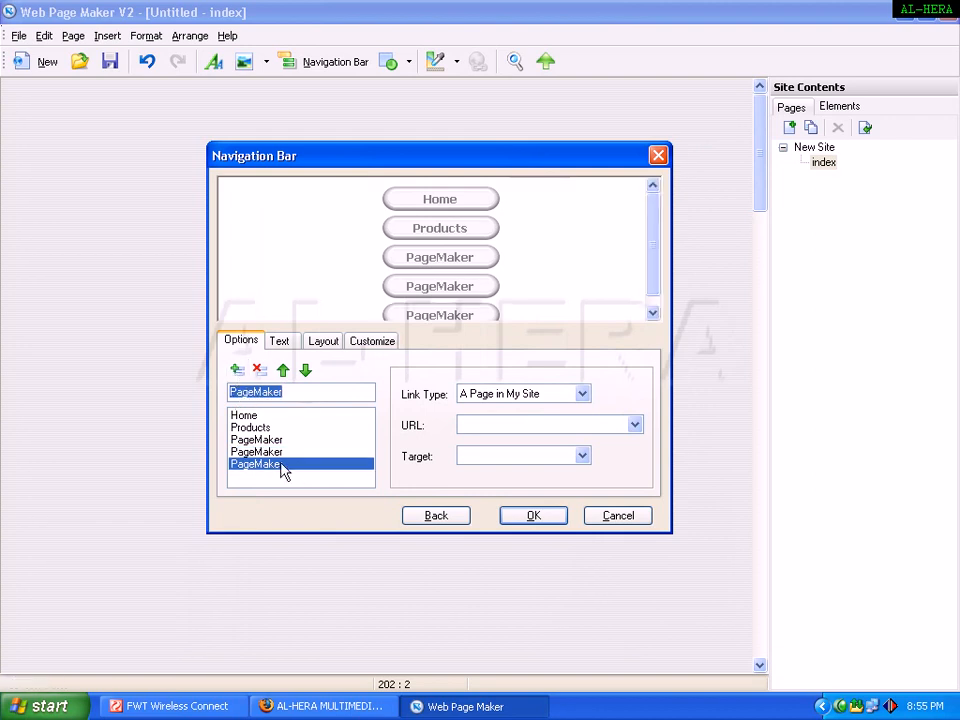
click(237, 372)
click(237, 372)
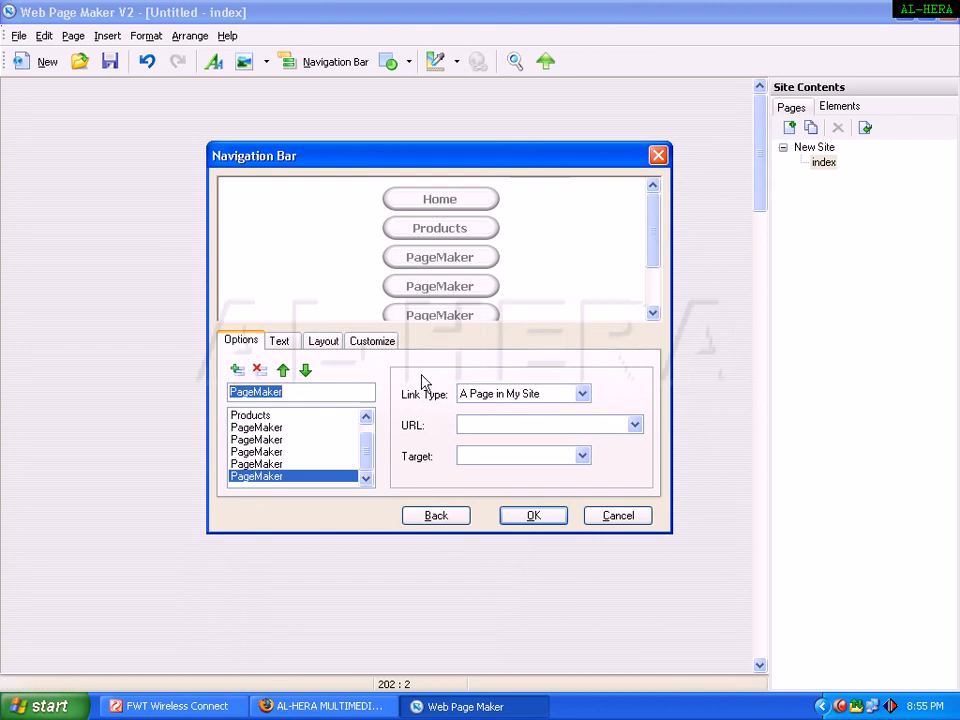
Step: Label the third navigation bar button Download
click(261, 428)
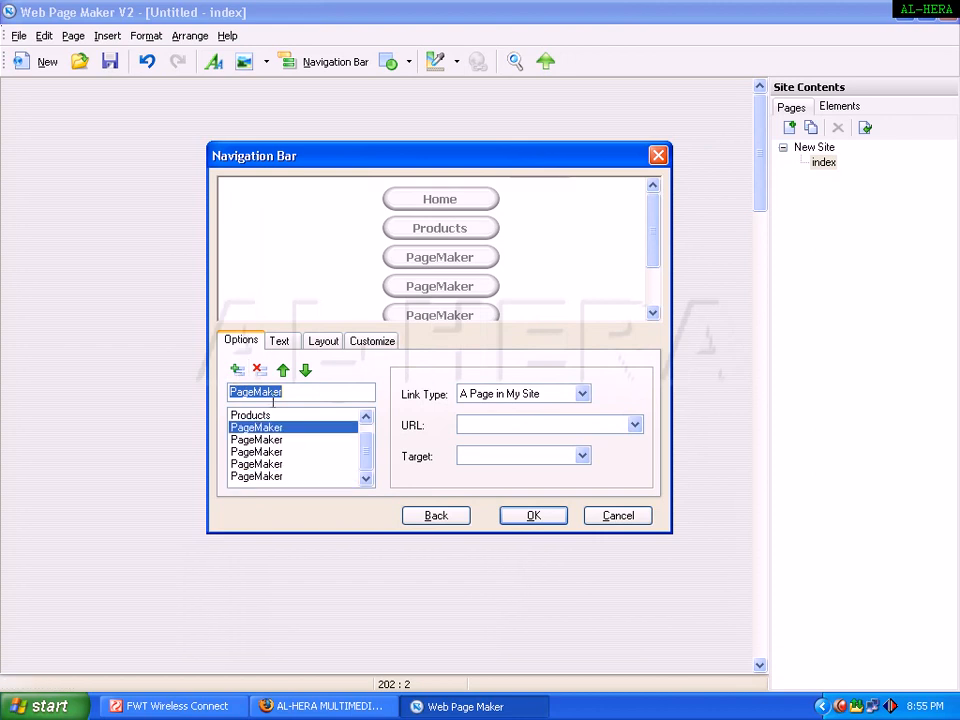
text(D)
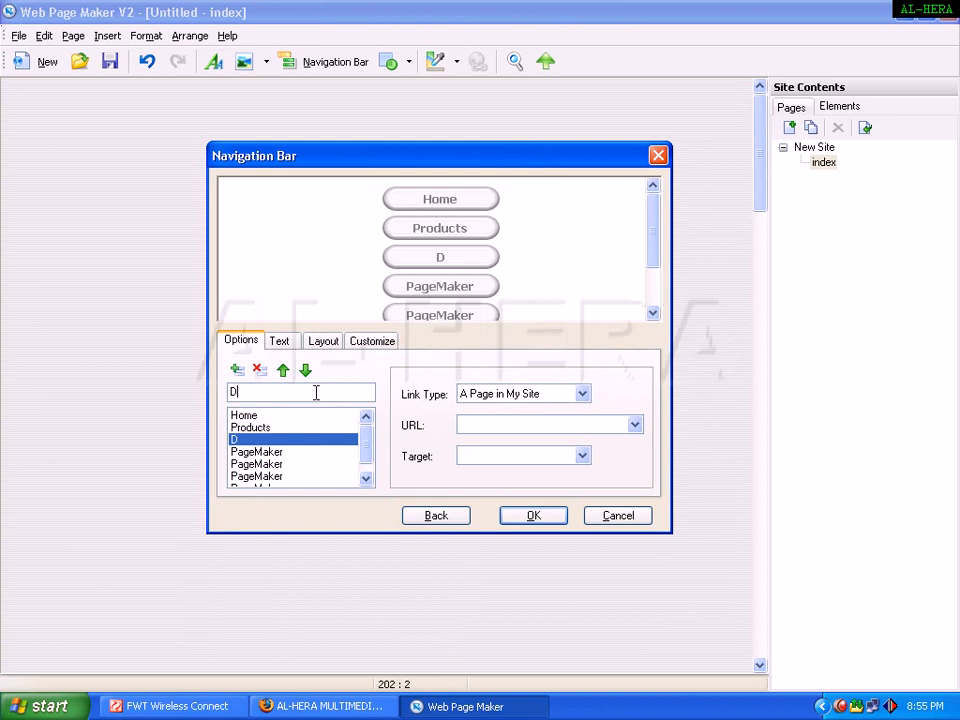
text(ownload)
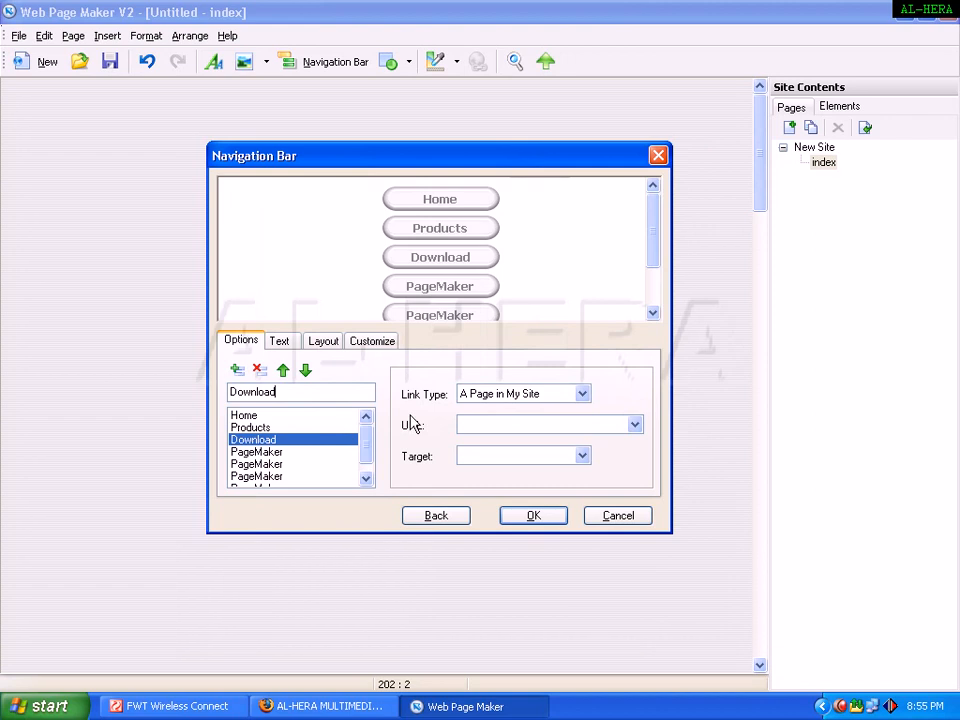
Step: Set the navigation bar's mouseover text color to dark red after checking the font list and trying dark blue
click(290, 428)
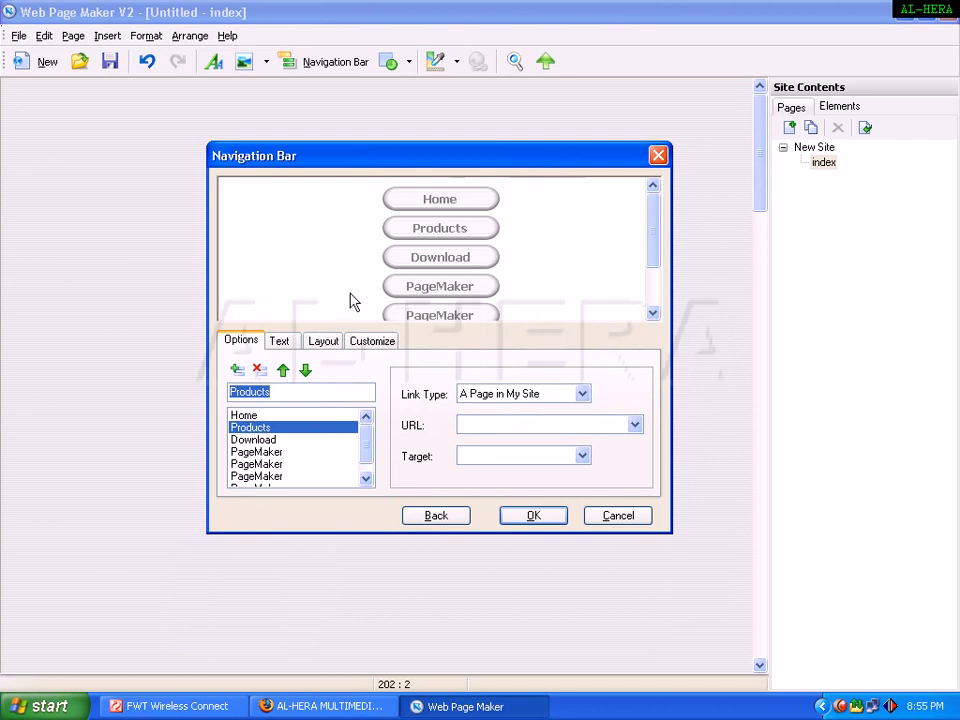
click(272, 346)
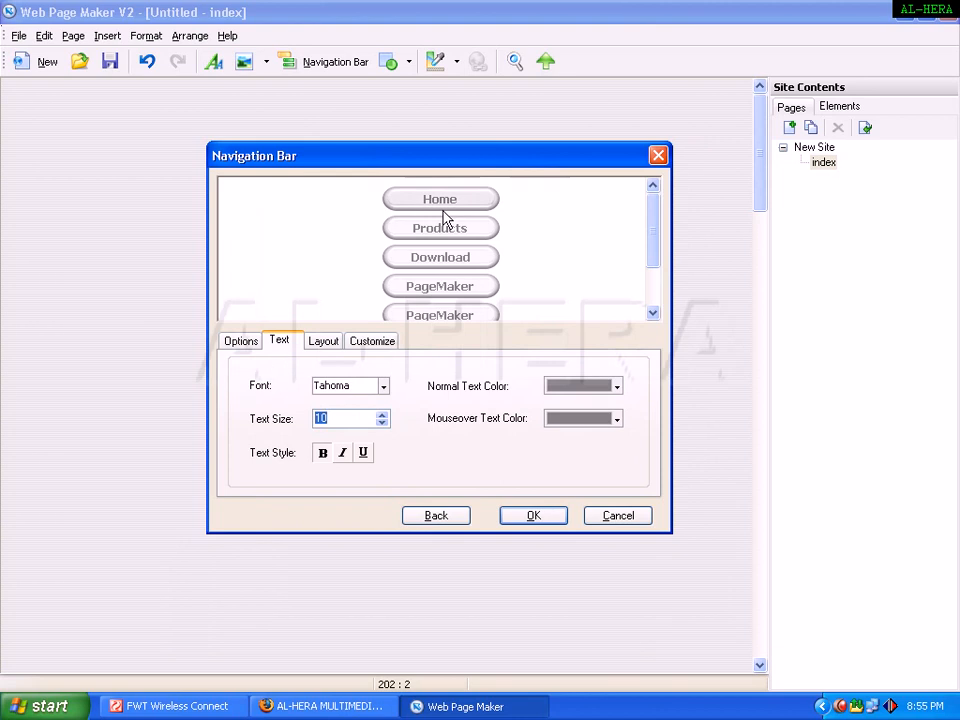
click(383, 387)
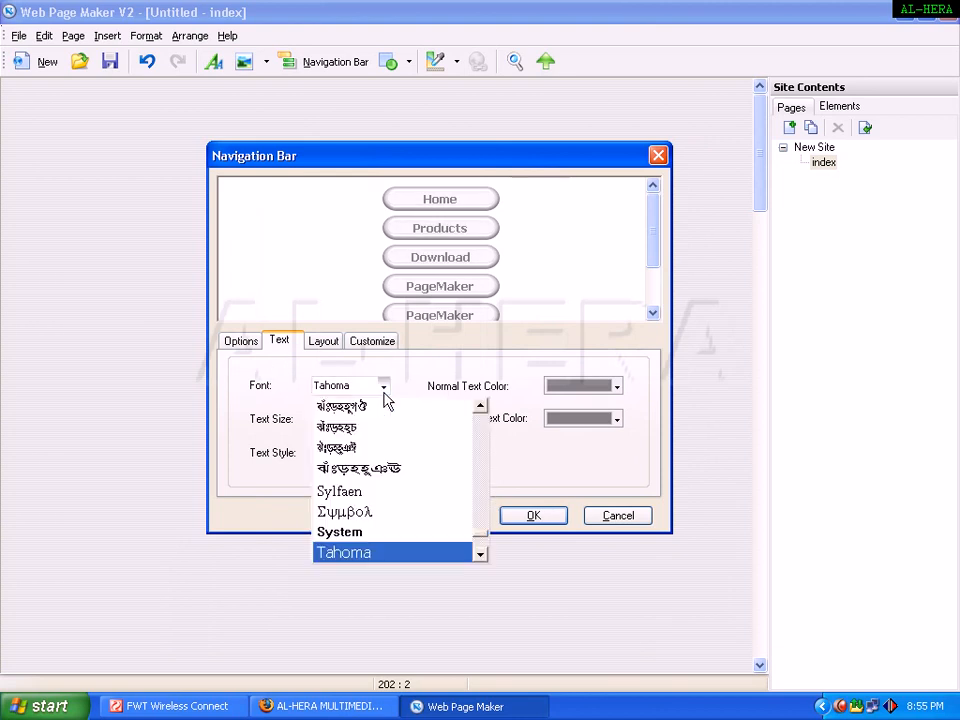
click(460, 356)
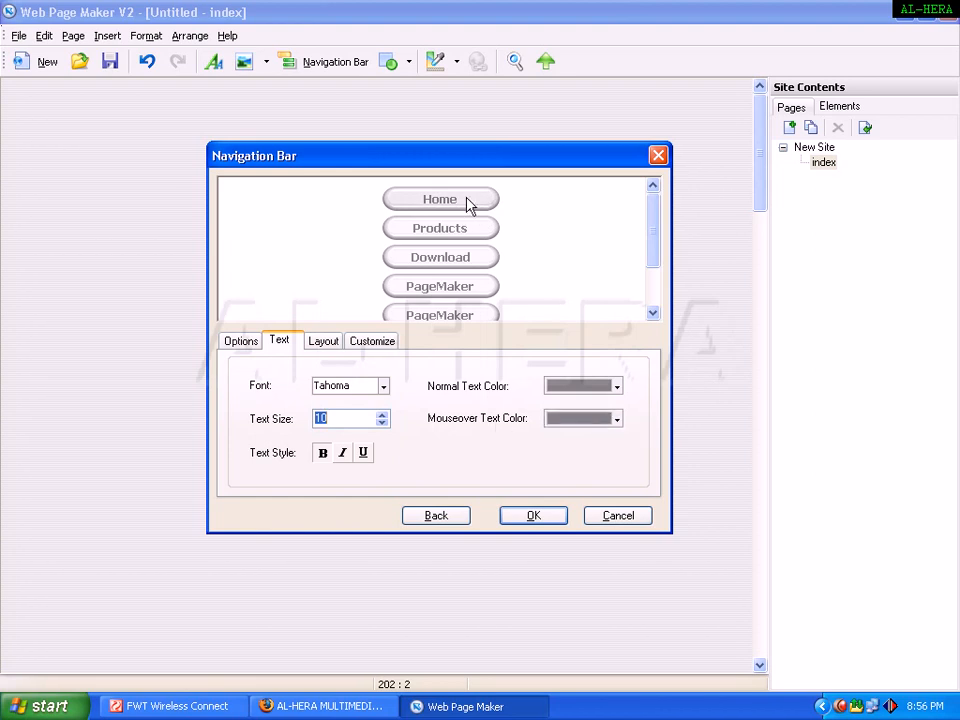
click(617, 419)
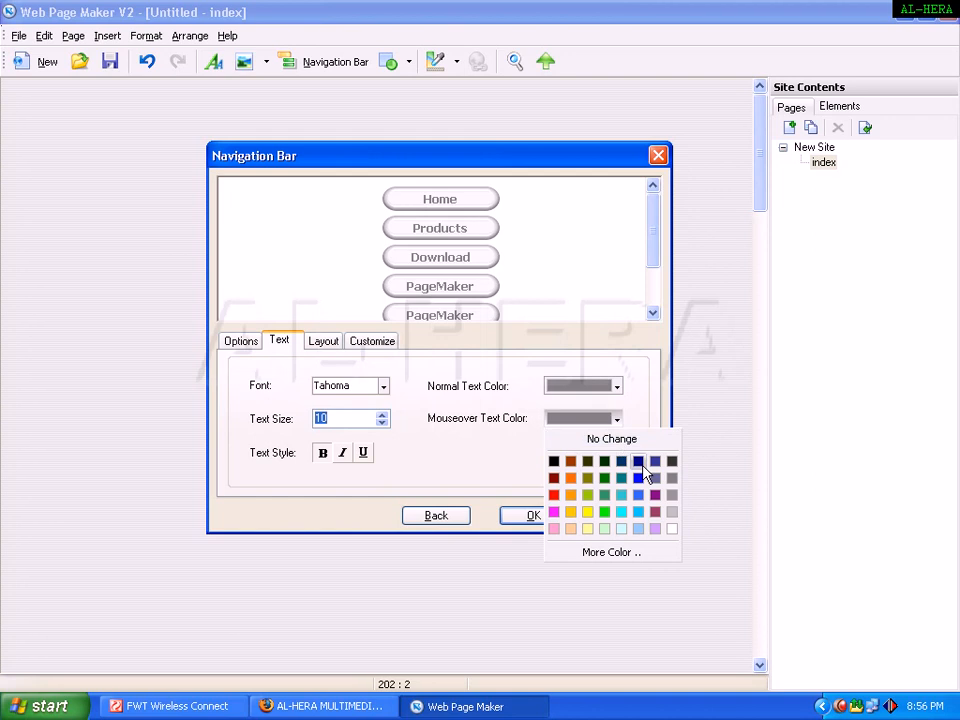
click(641, 463)
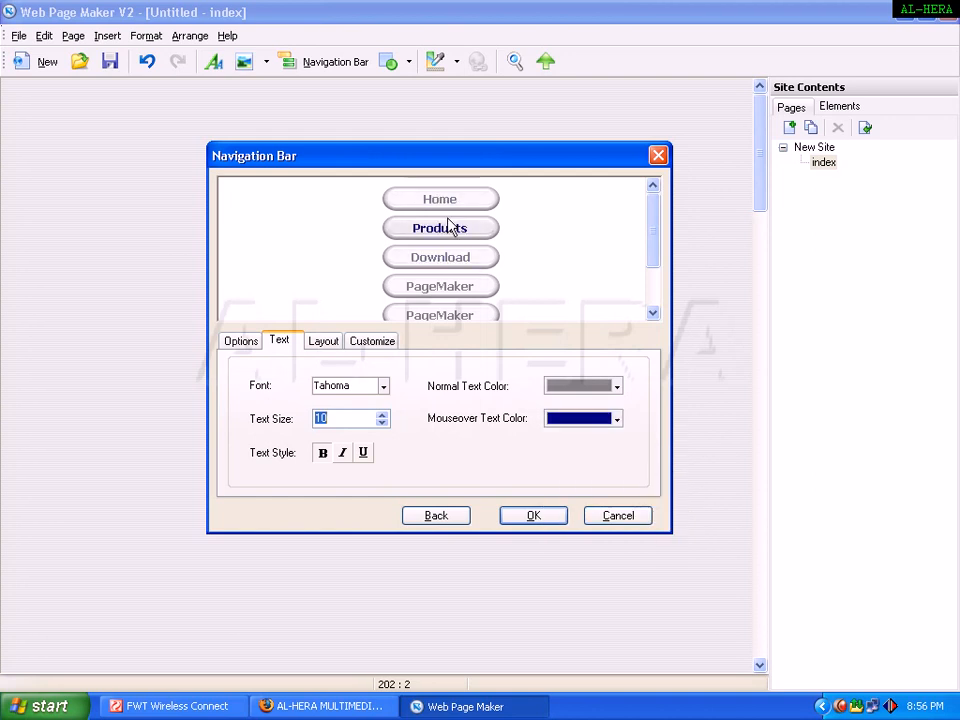
click(587, 418)
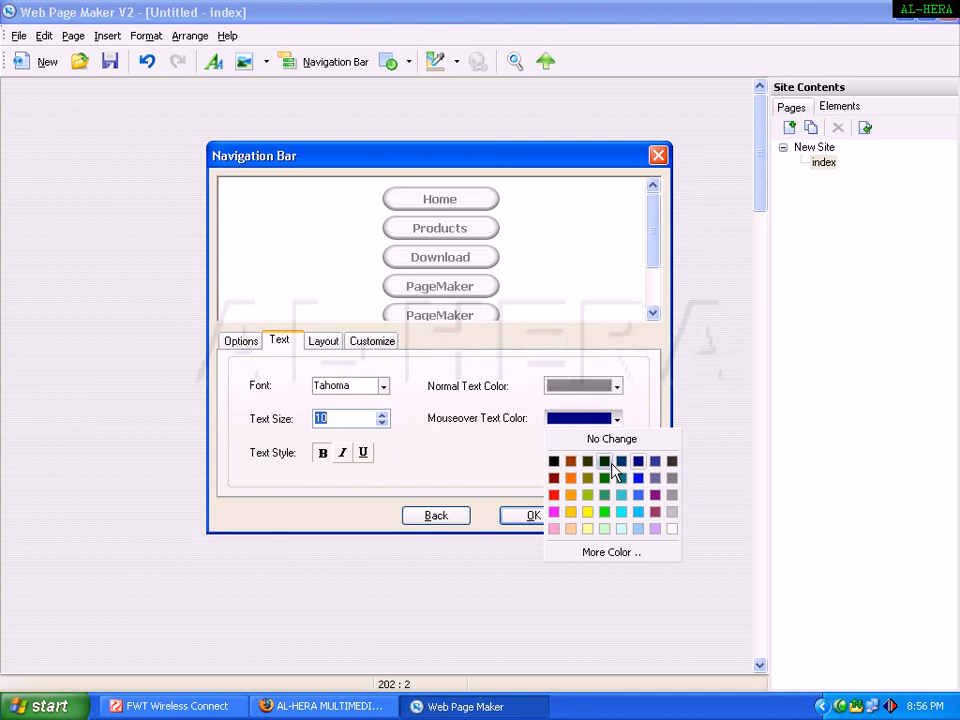
click(554, 479)
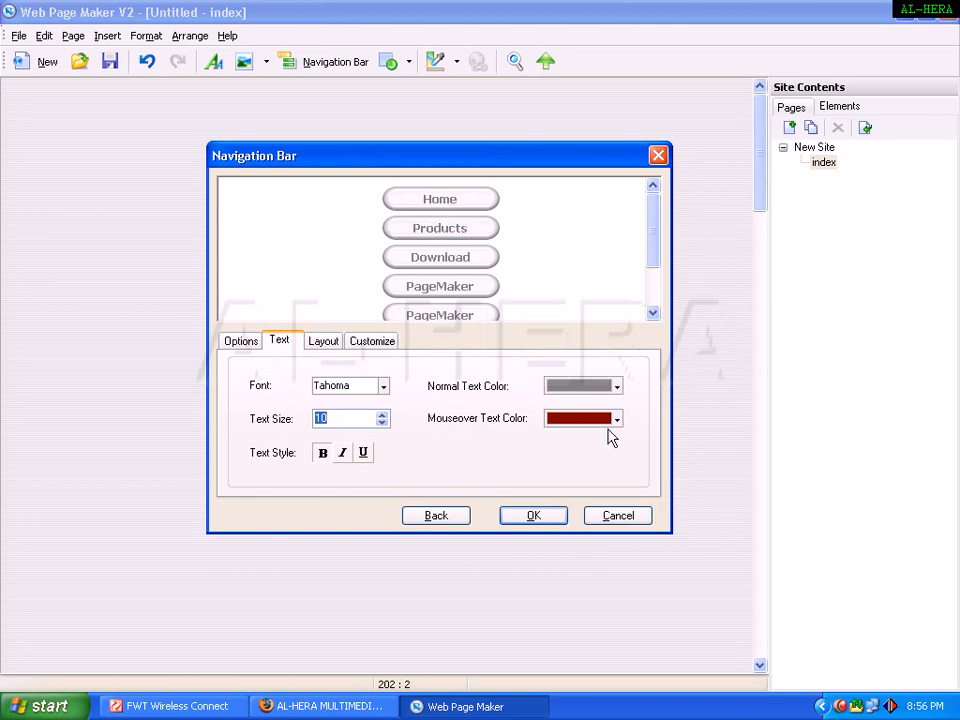
Step: Change the navigation bar's layout to a horizontal bar and reposition the dialog
click(338, 344)
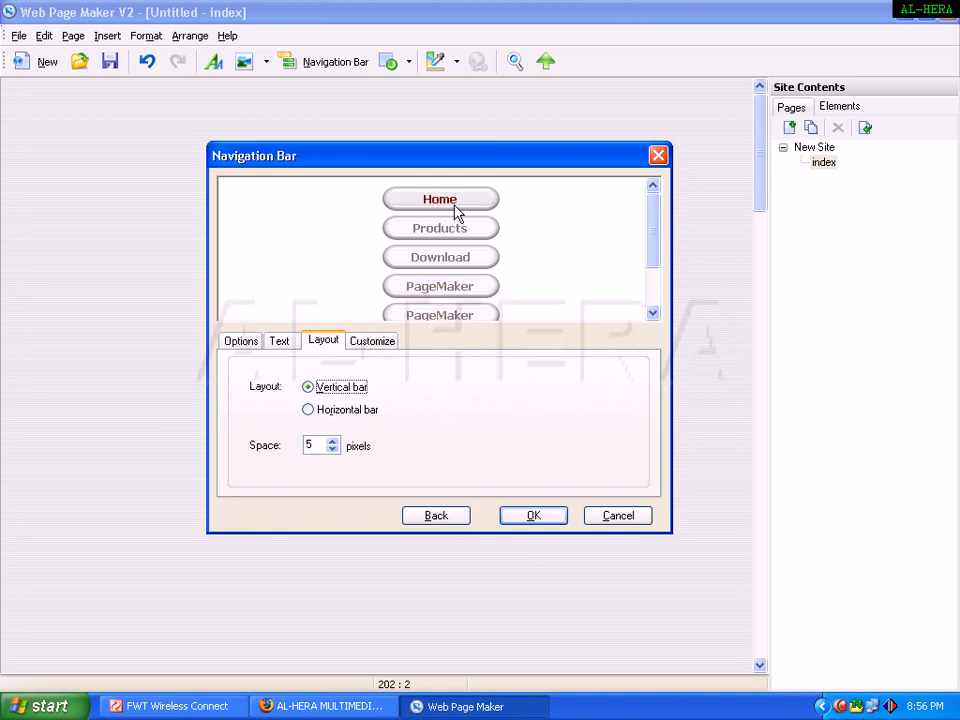
click(332, 411)
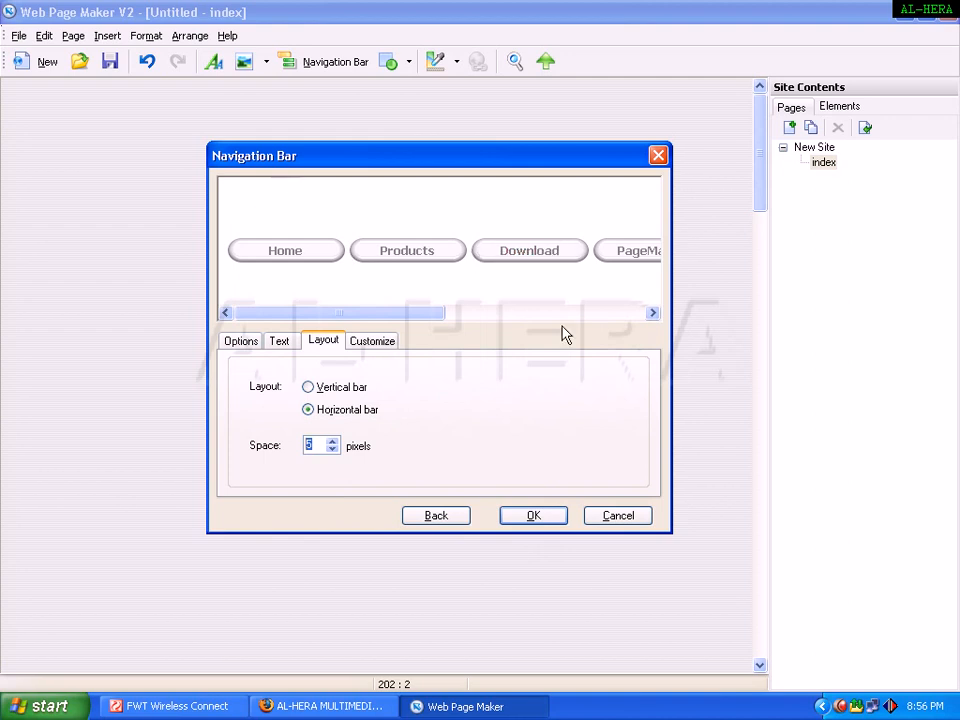
click(372, 341)
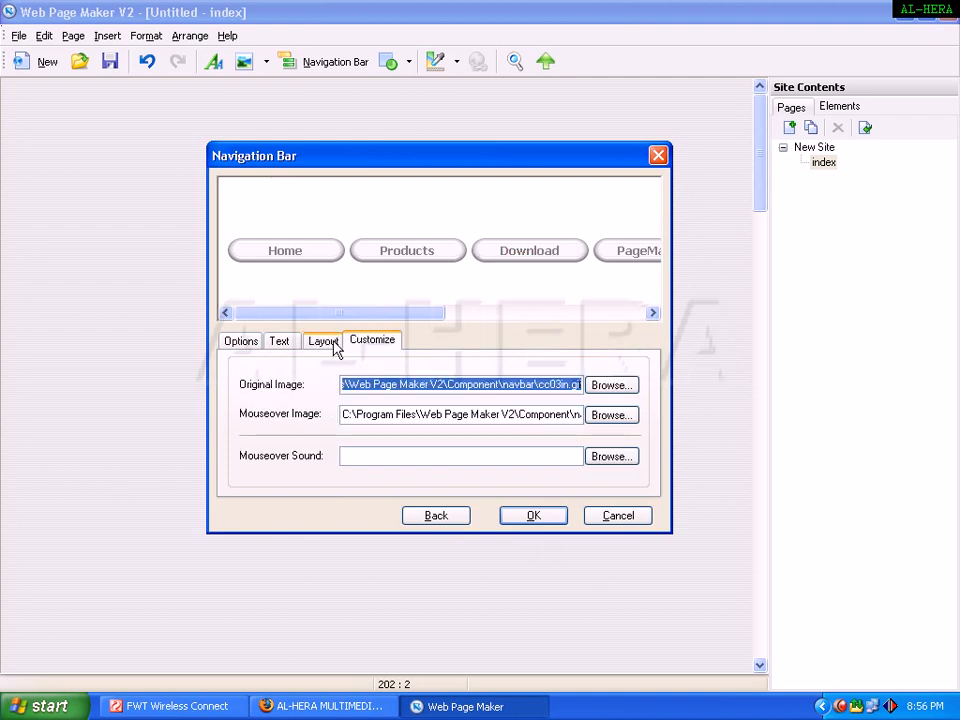
click(332, 347)
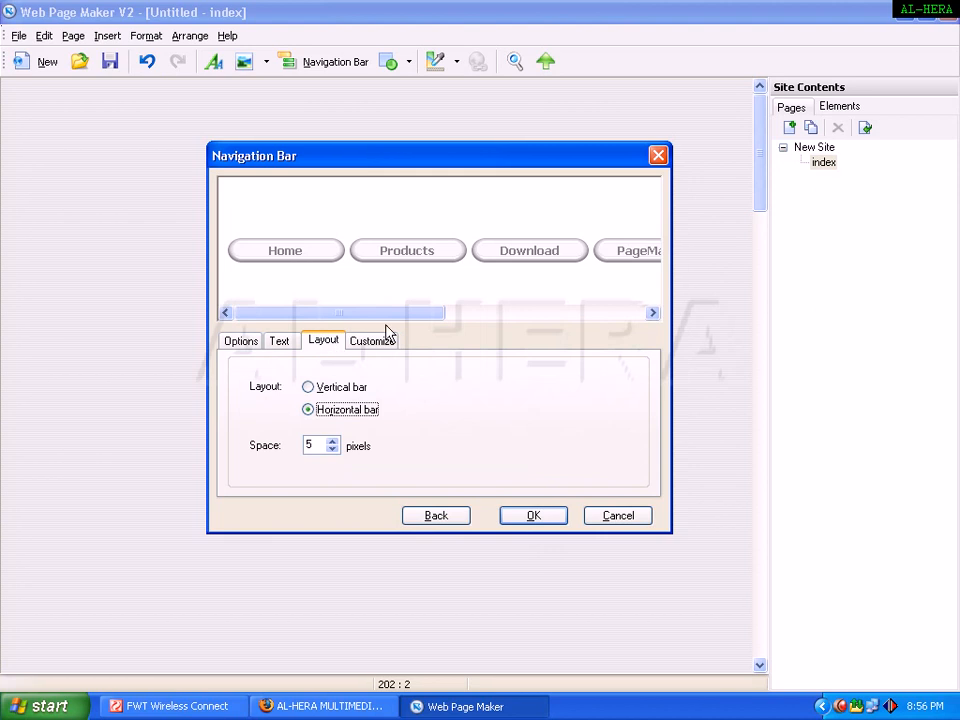
drag(431, 167, 405, 166)
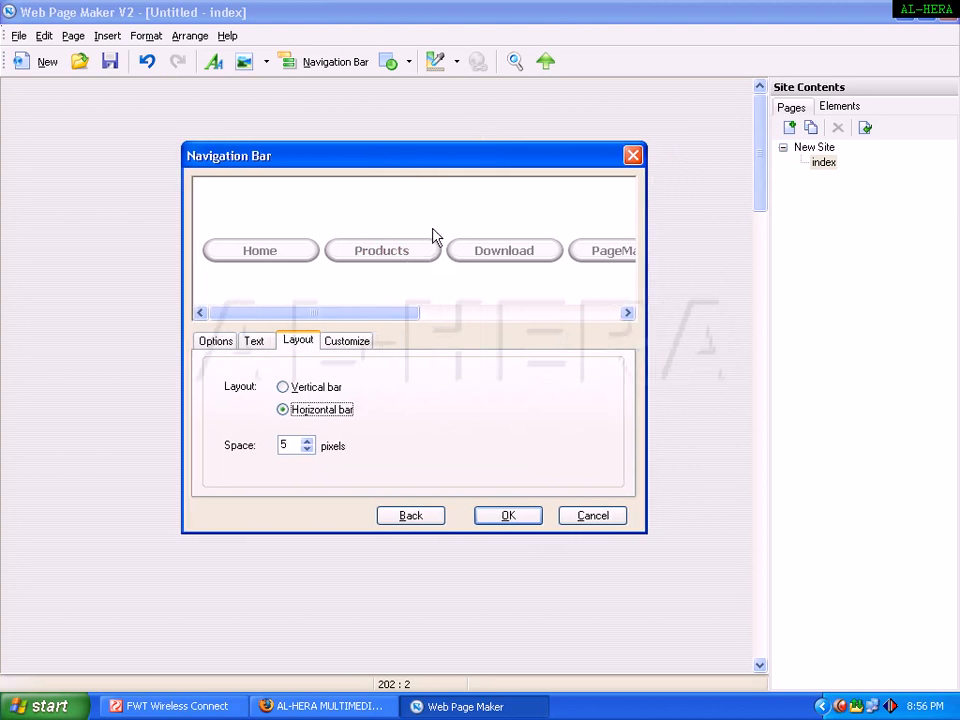
drag(421, 168, 443, 151)
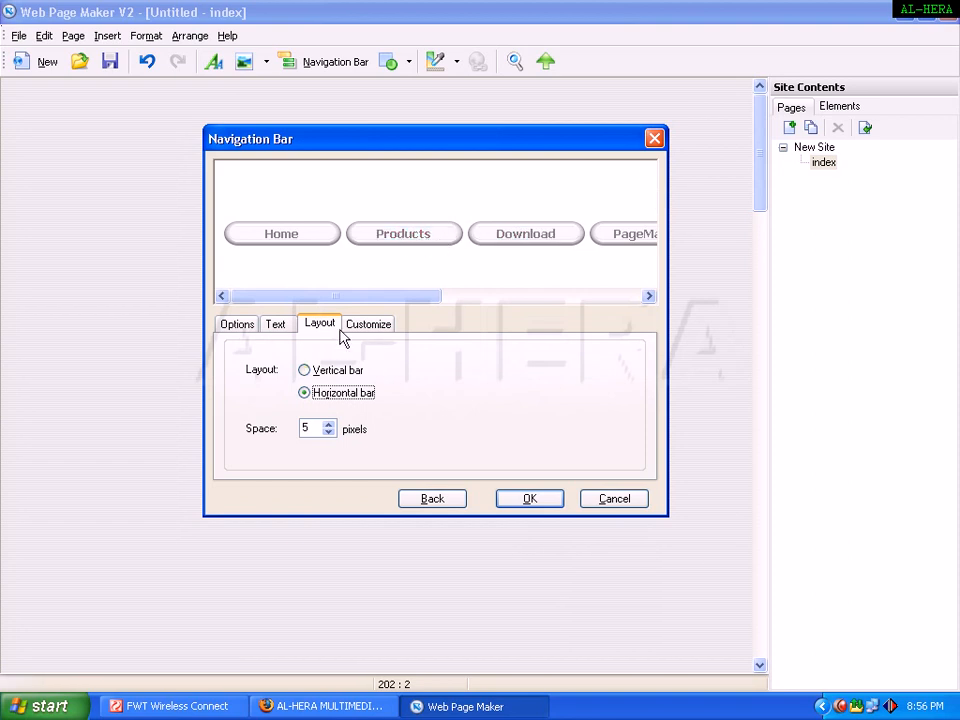
Step: Set phone1.wav from the web page maker folder on drive F: as the mouseover sound and place the finished navigation bar on the page
click(372, 324)
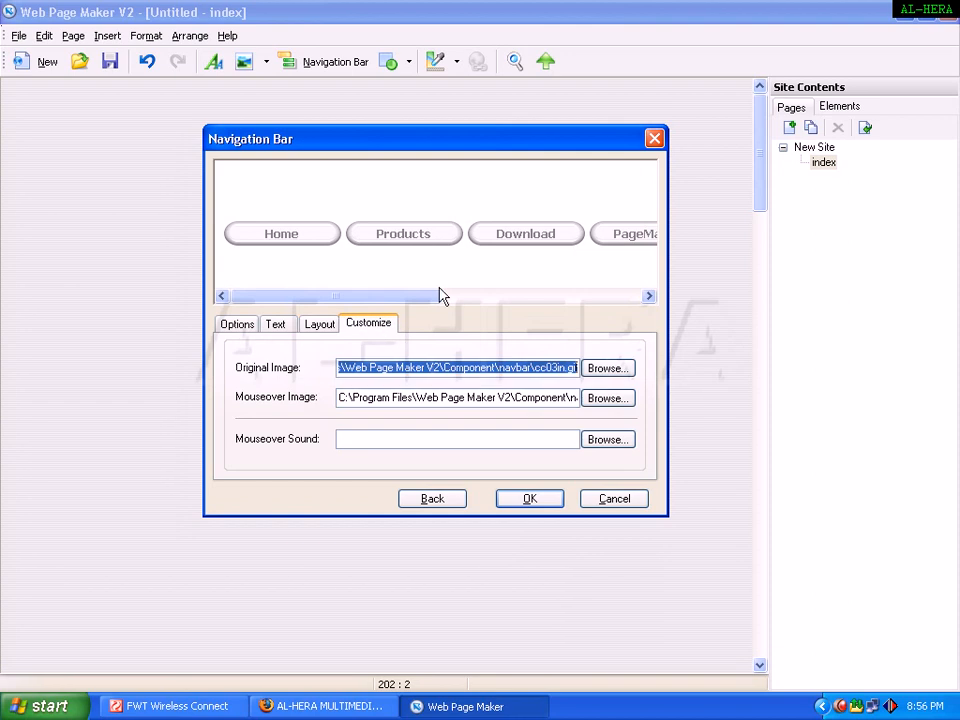
click(553, 369)
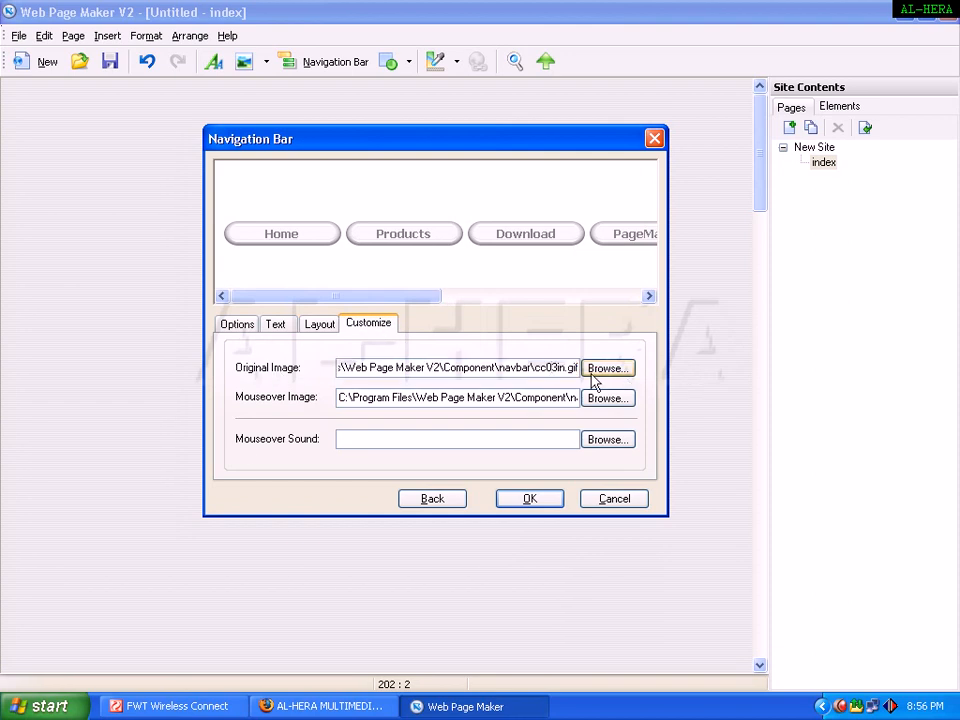
drag(536, 368, 571, 367)
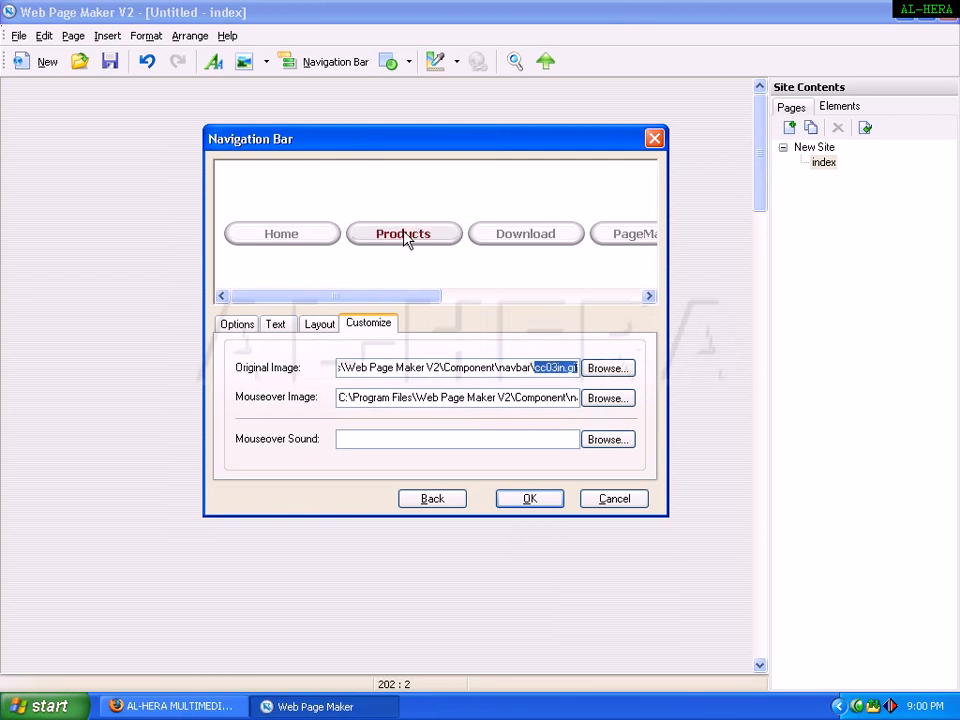
click(608, 440)
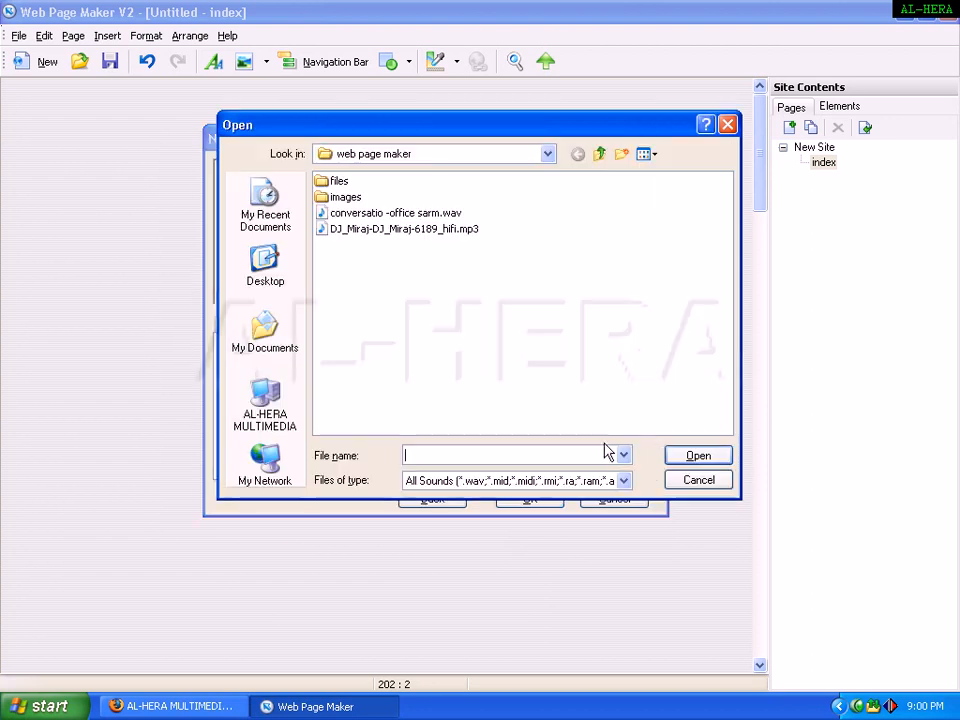
click(447, 156)
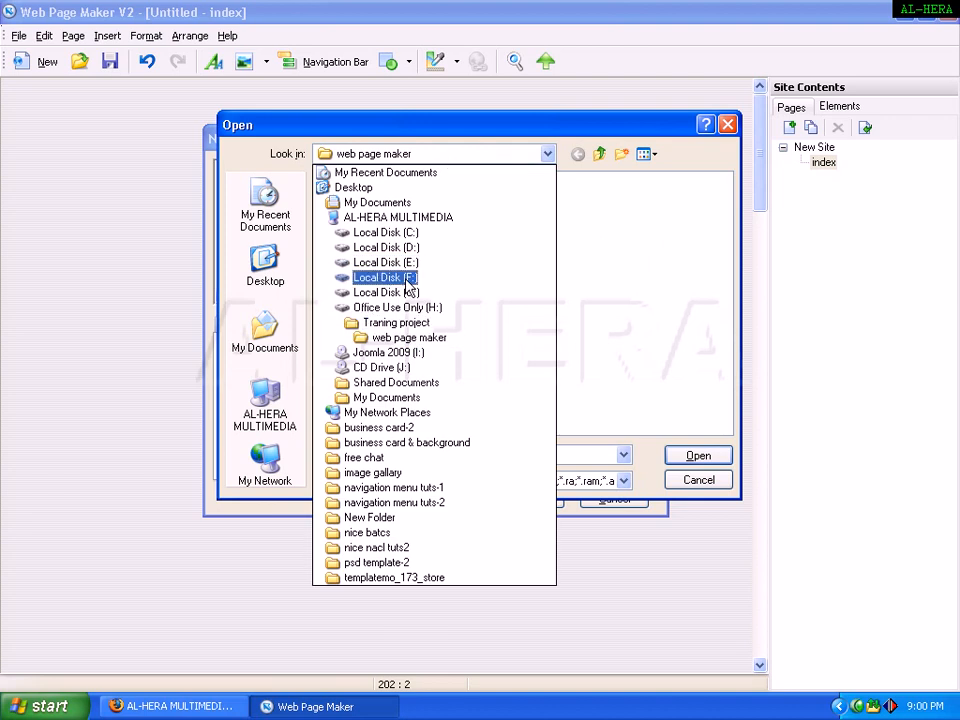
click(407, 279)
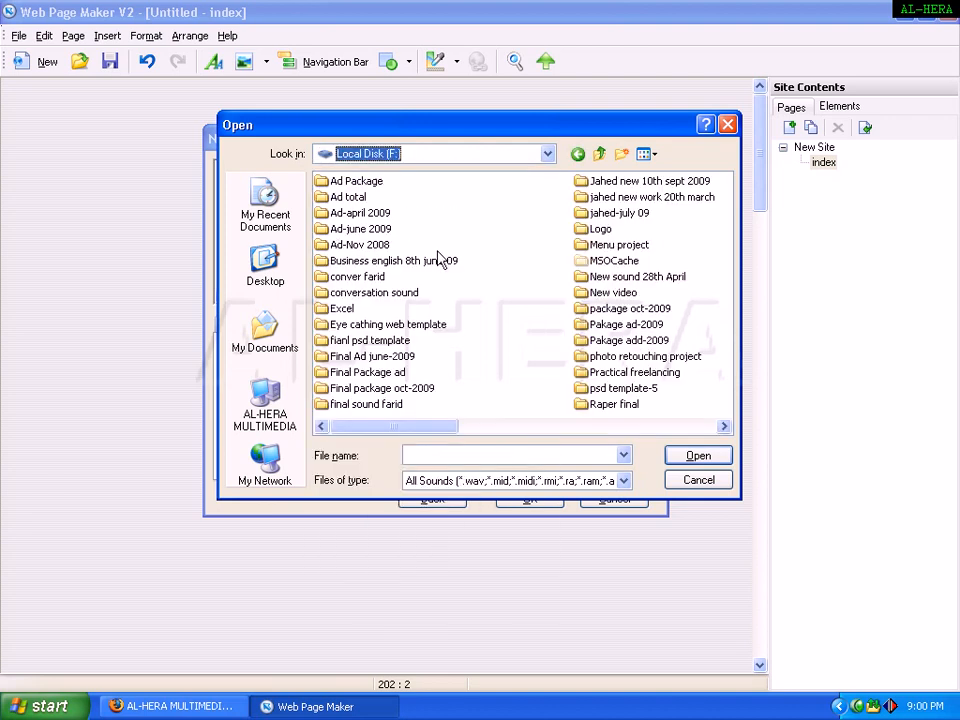
click(470, 231)
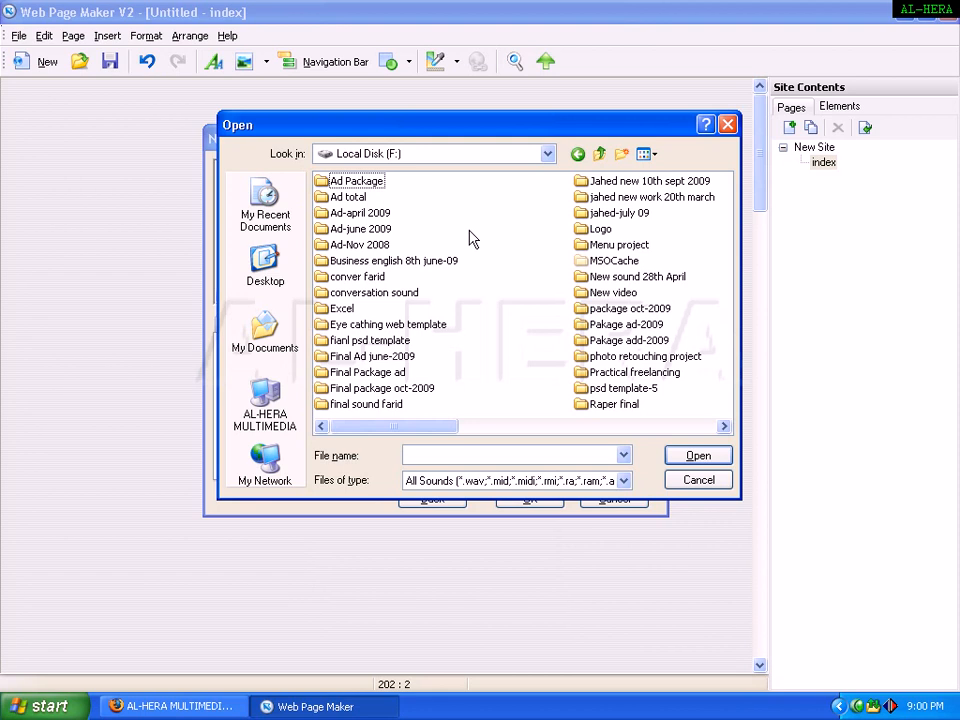
key(w)
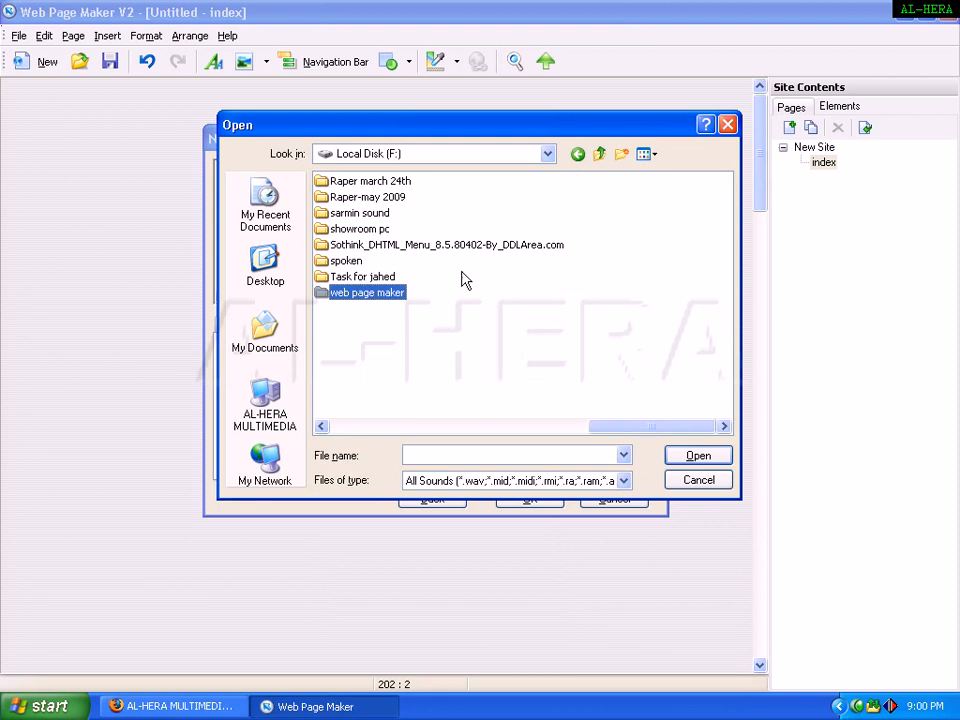
double_click(380, 298)
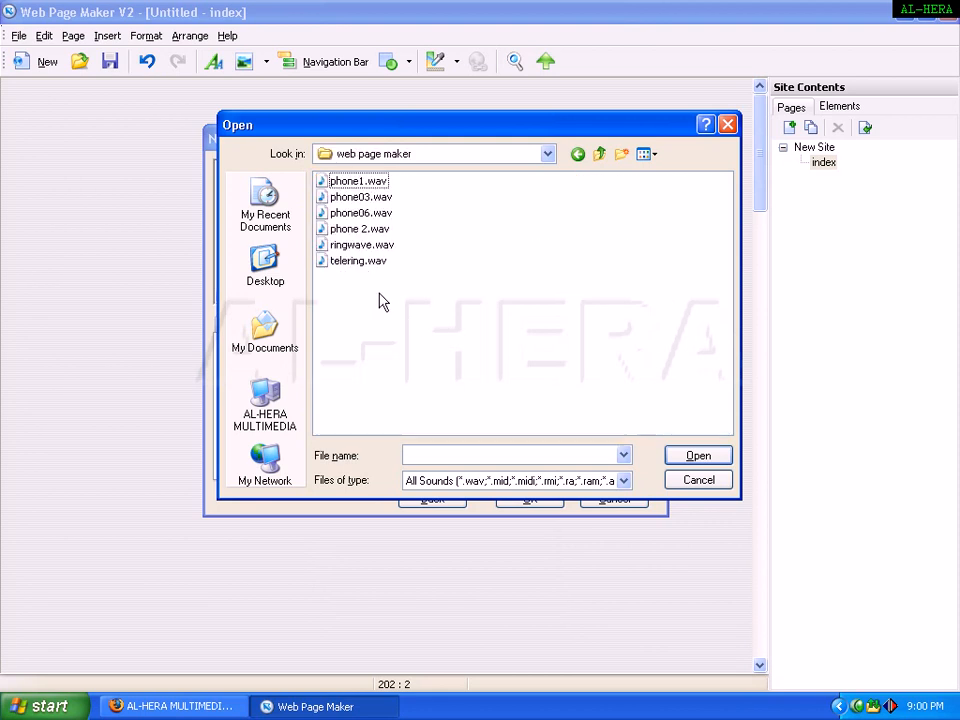
click(378, 185)
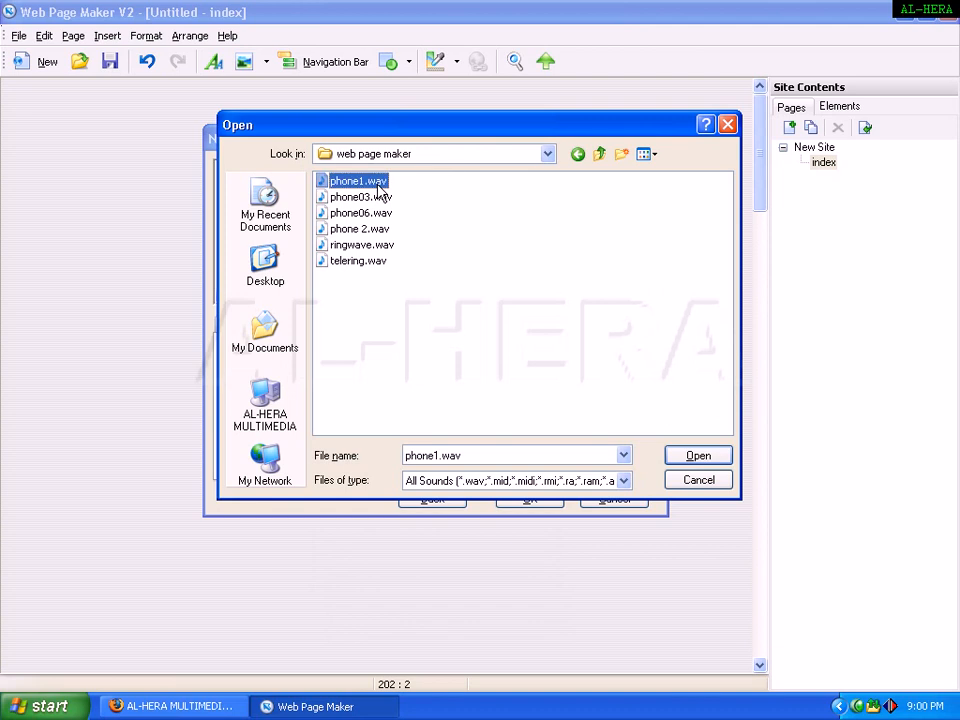
click(686, 458)
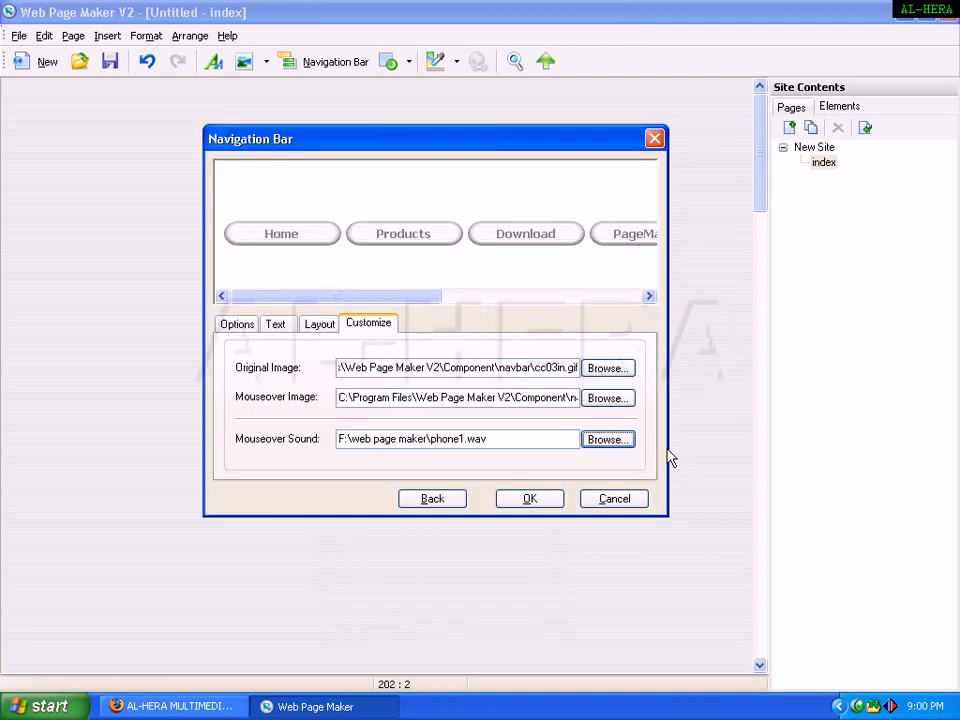
click(530, 500)
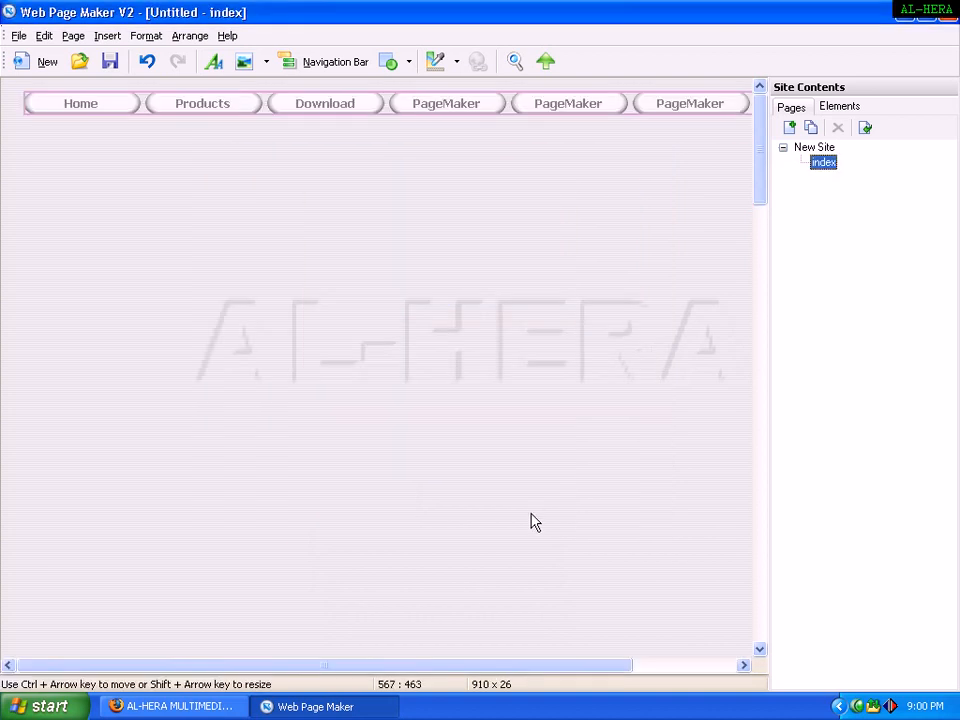
Step: Move the navigation bar lower on the index page, flush with the page's left edge, leaving blank space above it
drag(487, 103, 456, 149)
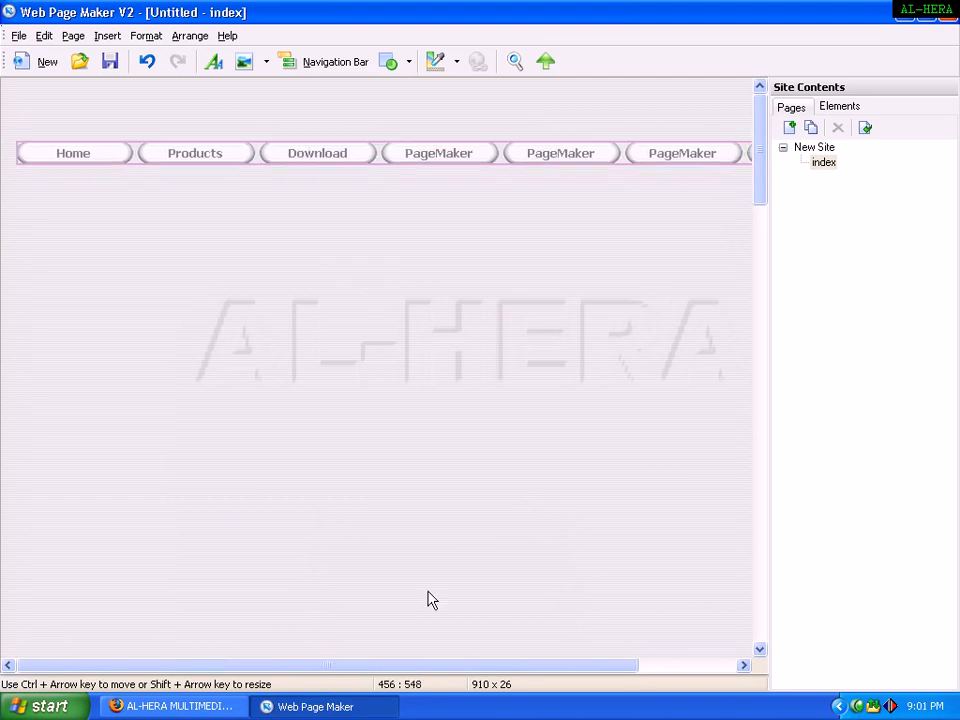
drag(412, 666, 392, 666)
drag(520, 152, 467, 195)
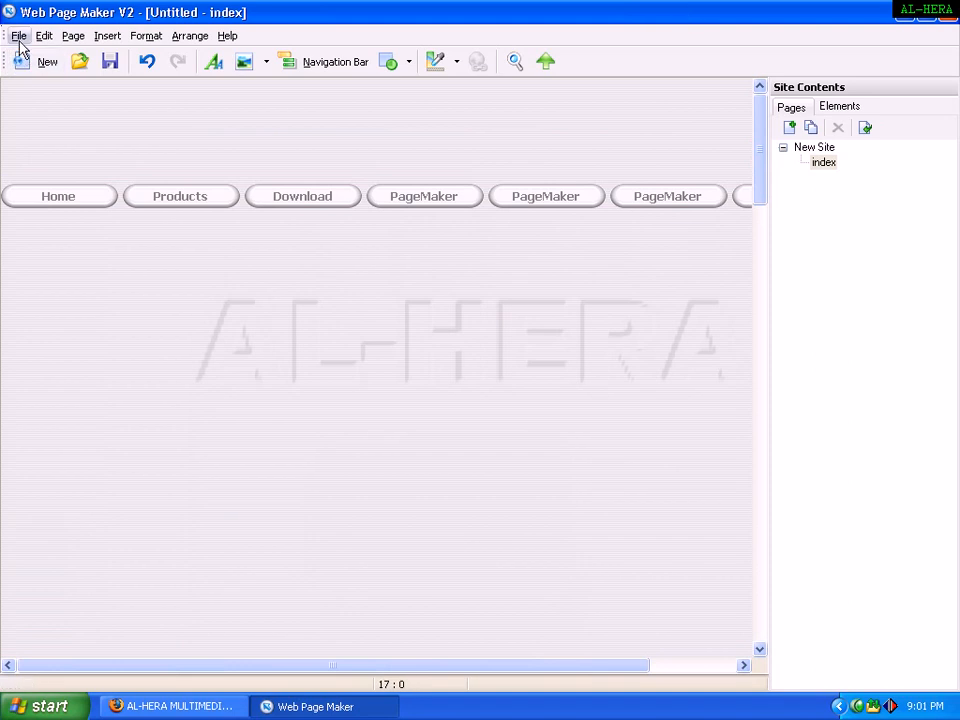
Step: Preview the index page in Firefox to check the navigation bar, and return to Web Page Maker
click(514, 62)
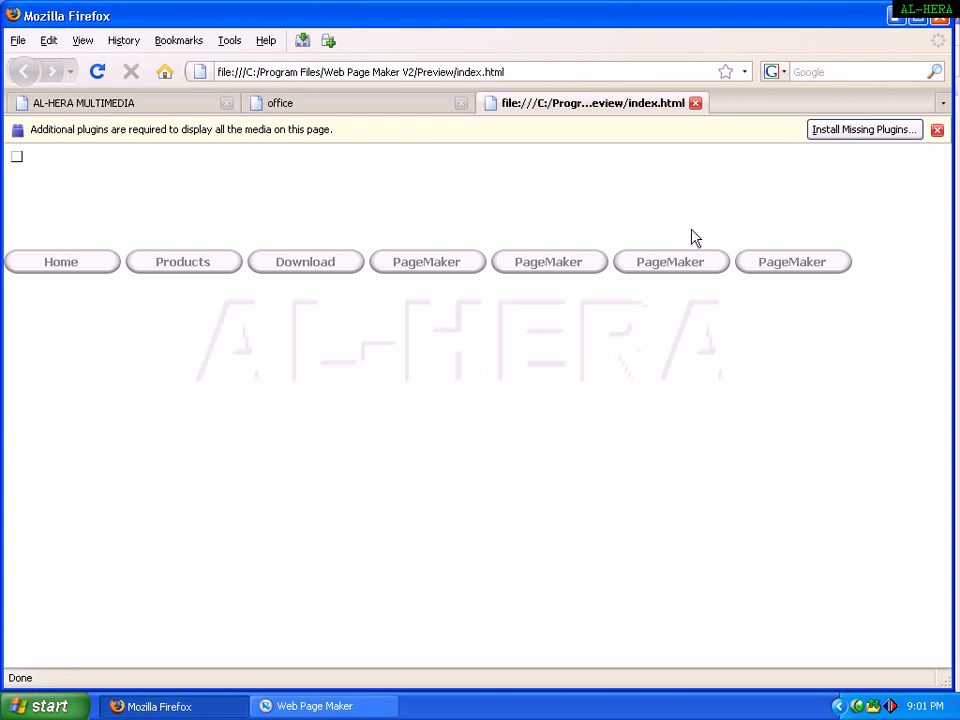
click(315, 706)
click(486, 279)
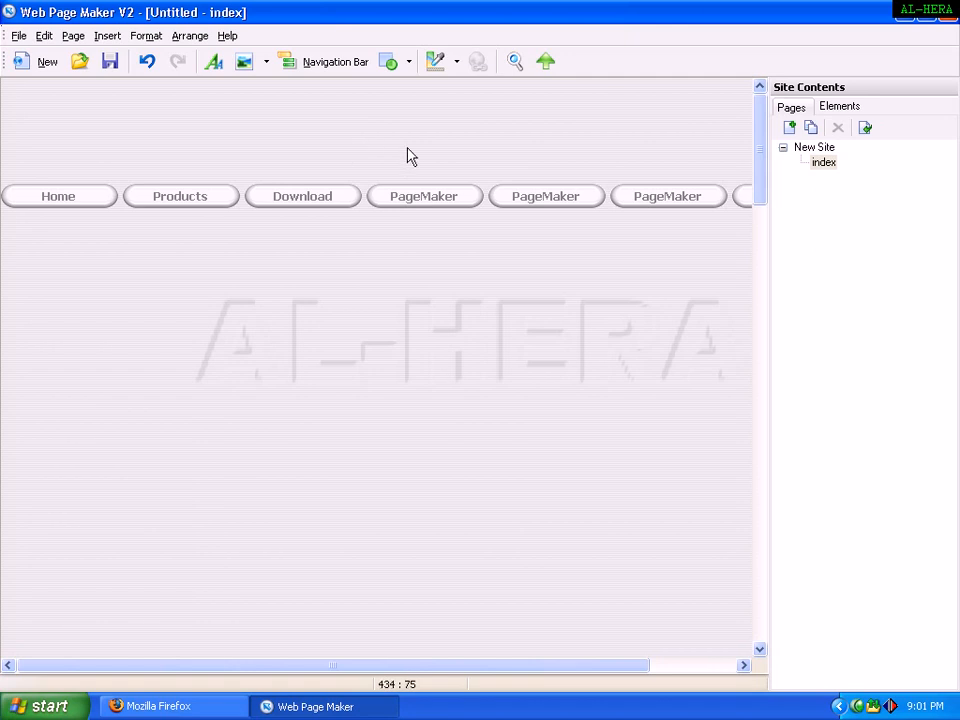
Step: Start inserting an image from a file and look through the pictures in the Final web page folder
click(110, 36)
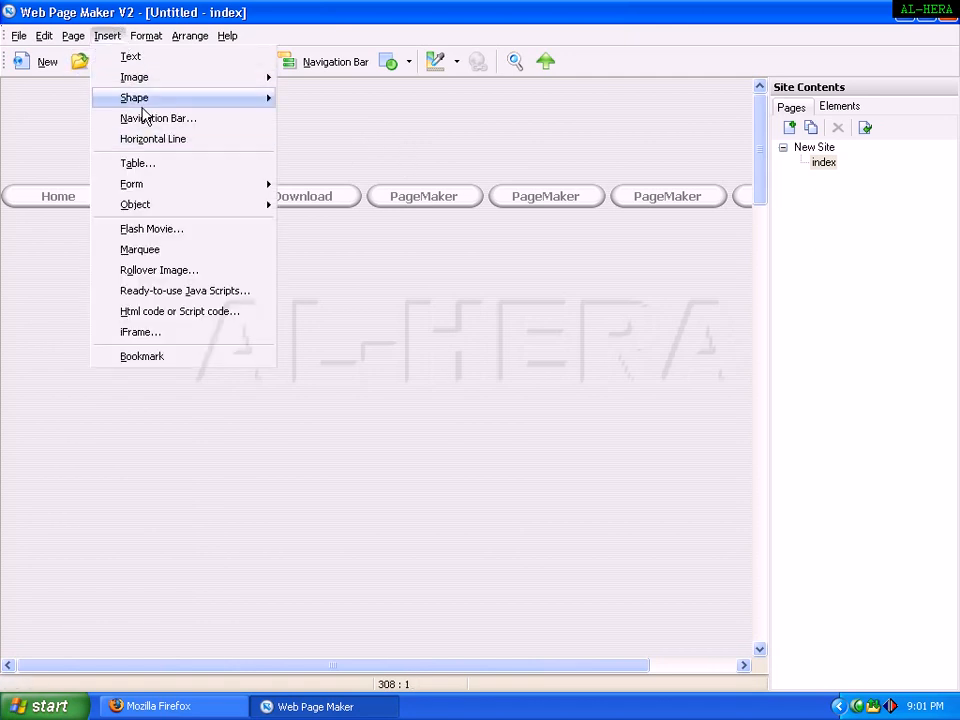
mouse_move(150, 79)
click(341, 83)
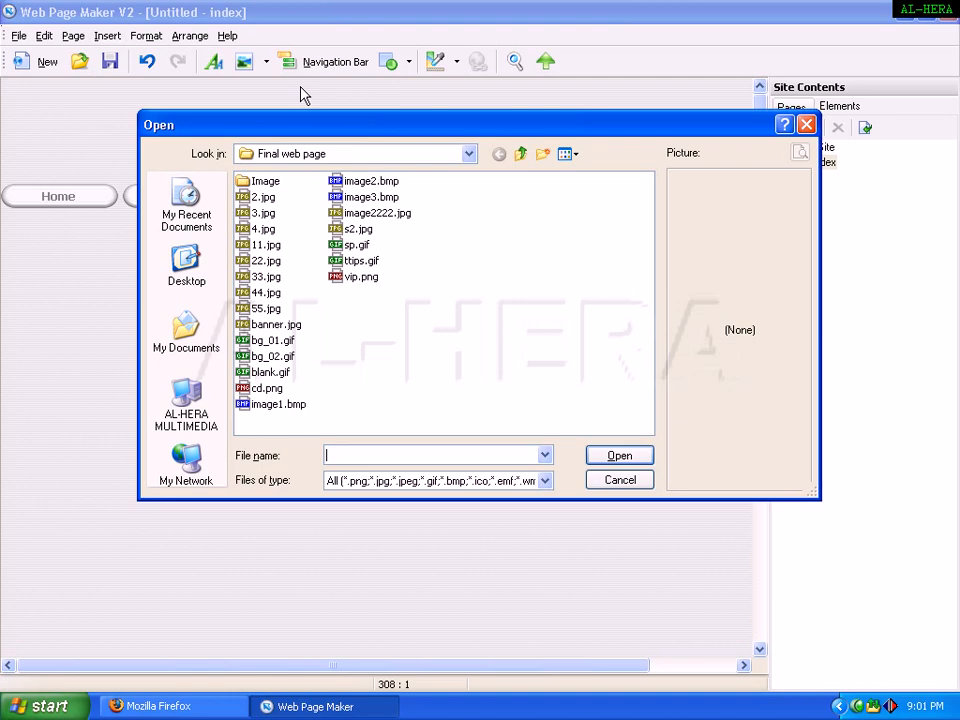
click(270, 198)
key(Down)
key(Right)
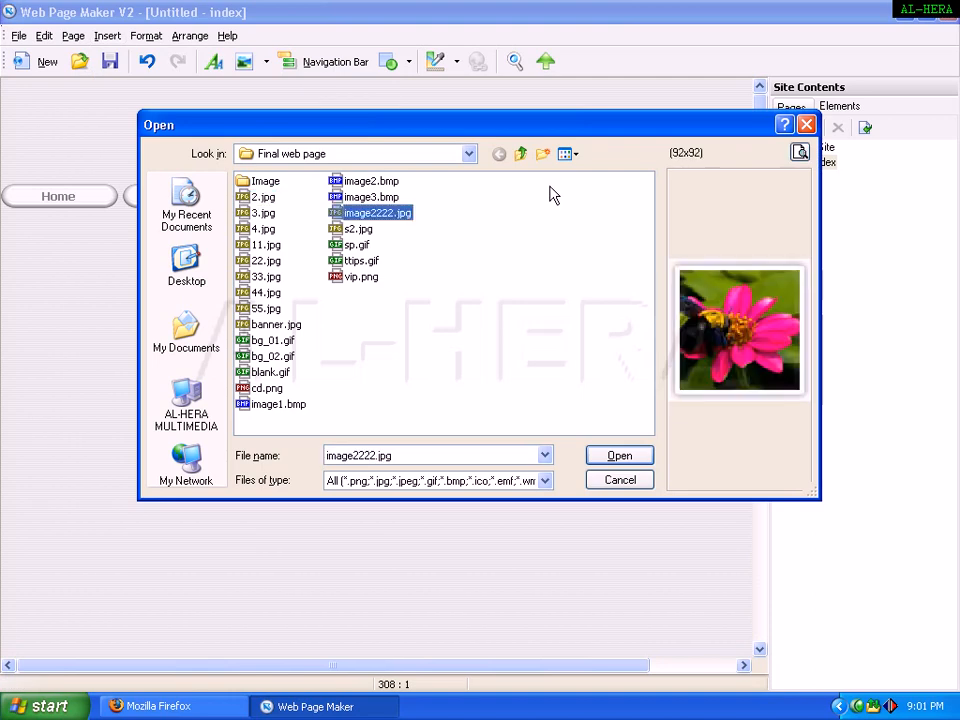
key(Up)
key(Up)
key(Left)
key(Down)
key(Down)
key(Up)
key(Up)
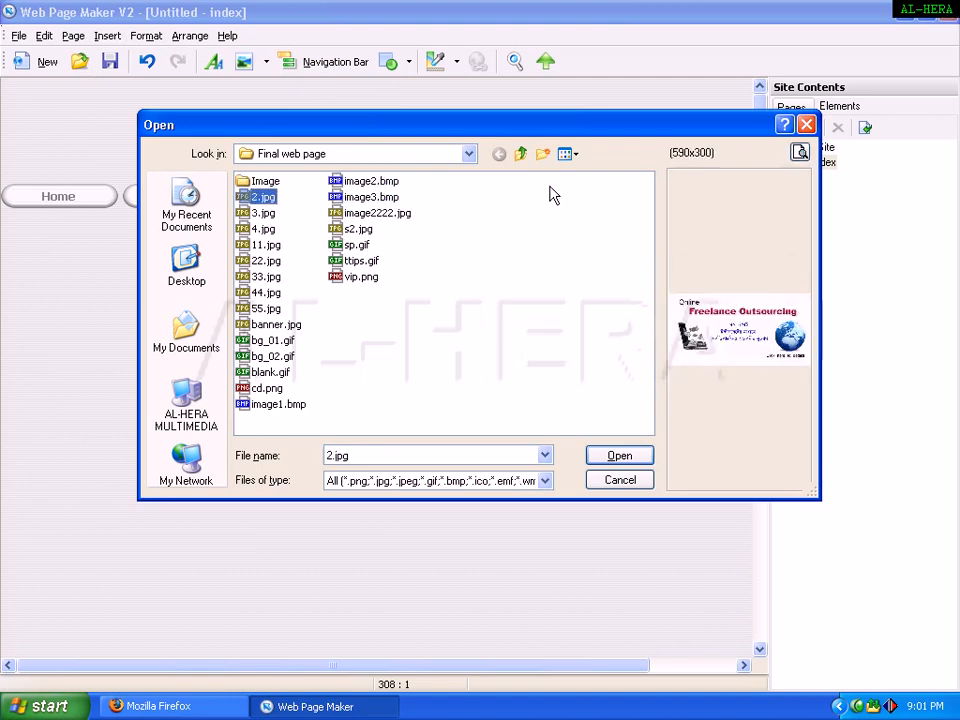
Step: Insert bannerfinal.jpg from the Image folder and place it across the top of the index page, above the navigation bar
key(Return)
key(Down)
key(Down)
key(Up)
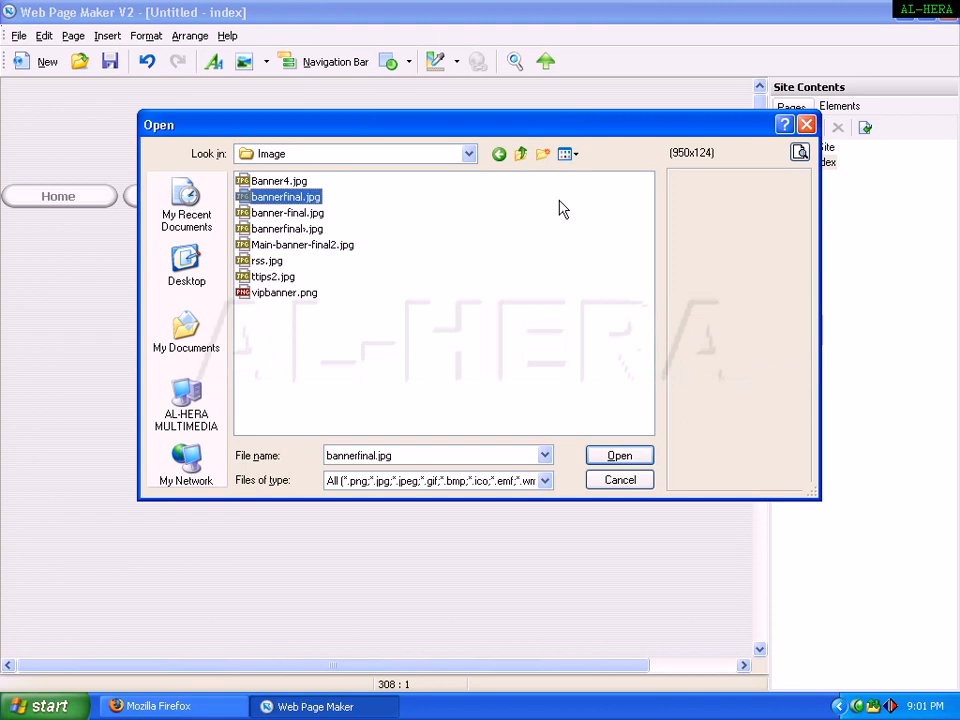
key(Down)
key(Up)
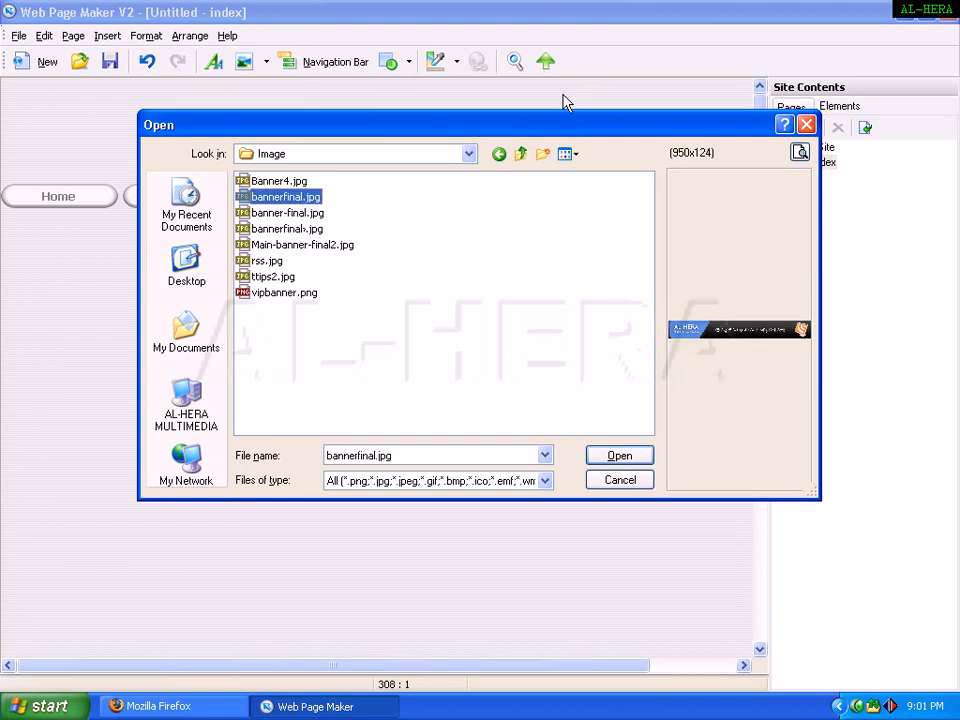
key(Return)
drag(590, 257, 387, 110)
Step: Move the horizontal navigation bar just below the banner, leaving a small gap and a slight indent from the banner's left edge
click(548, 204)
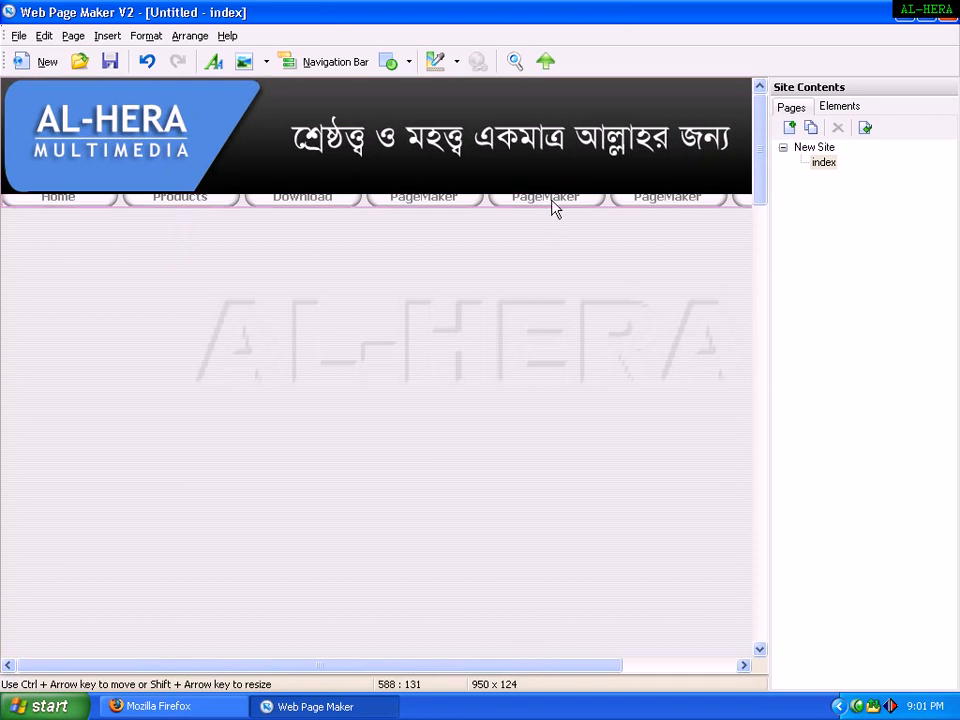
mouse_move(544, 204)
mouse_down()
mouse_move(553, 199)
mouse_move(546, 216)
mouse_move(549, 208)
mouse_up()
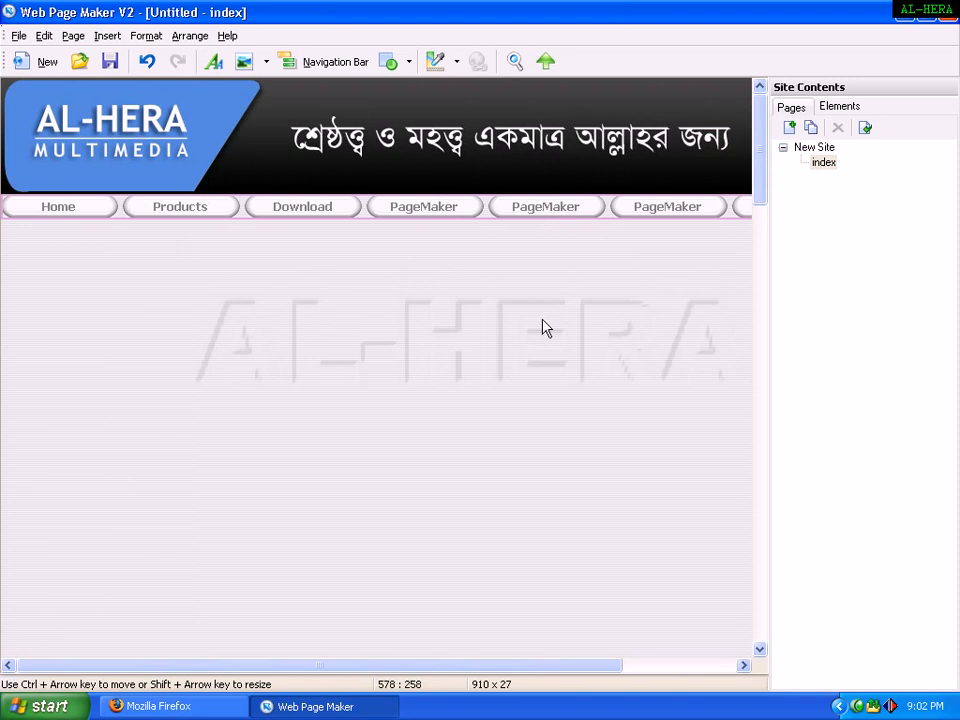
click(348, 402)
drag(313, 671, 489, 671)
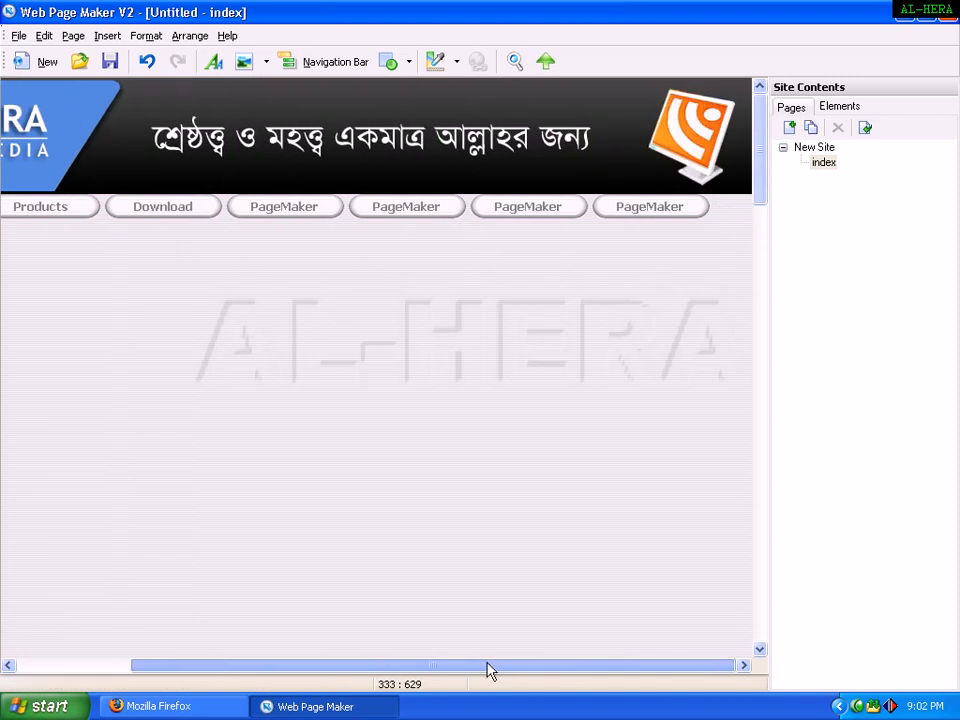
click(392, 215)
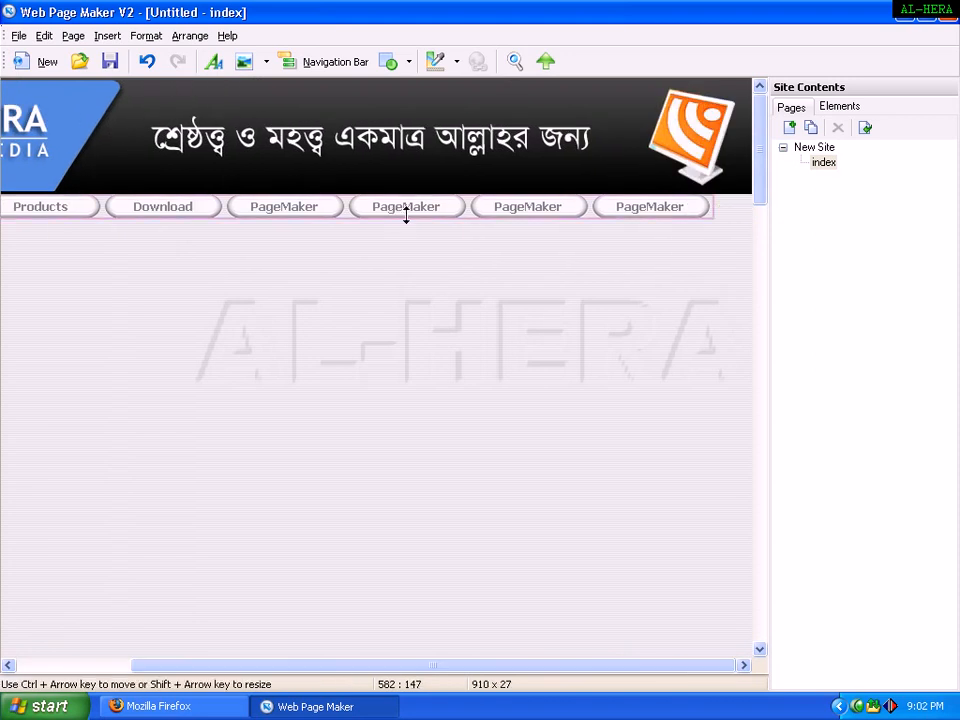
drag(406, 217, 429, 210)
click(437, 298)
drag(326, 664, 223, 647)
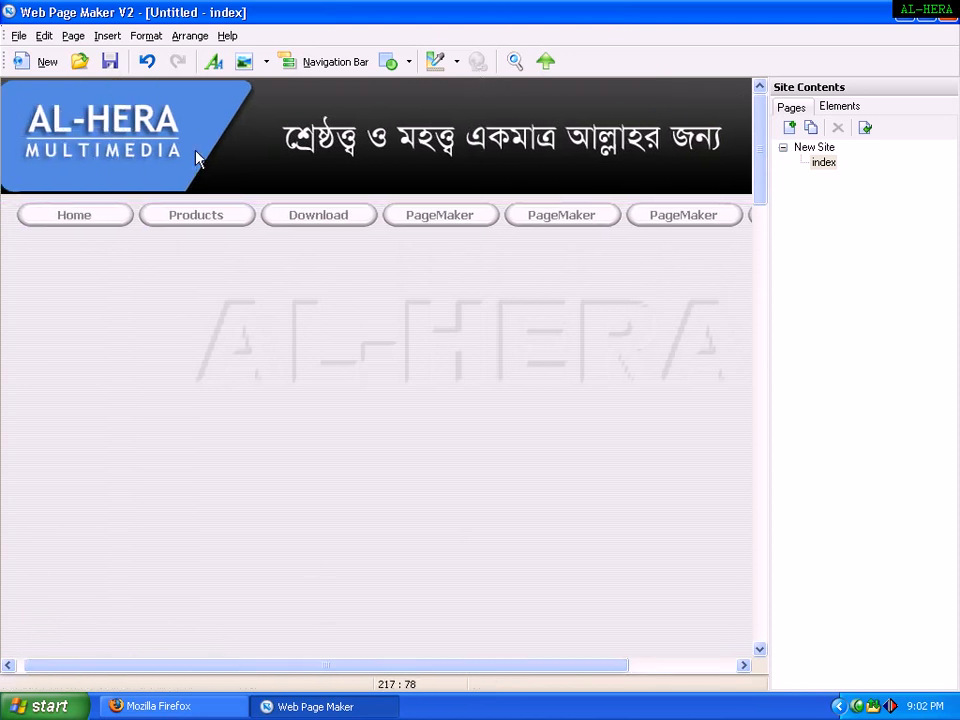
Step: Look at the side menu on the AL-HERA MULTIMEDIA sample site in Firefox and return to Web Page Maker
click(178, 700)
click(182, 108)
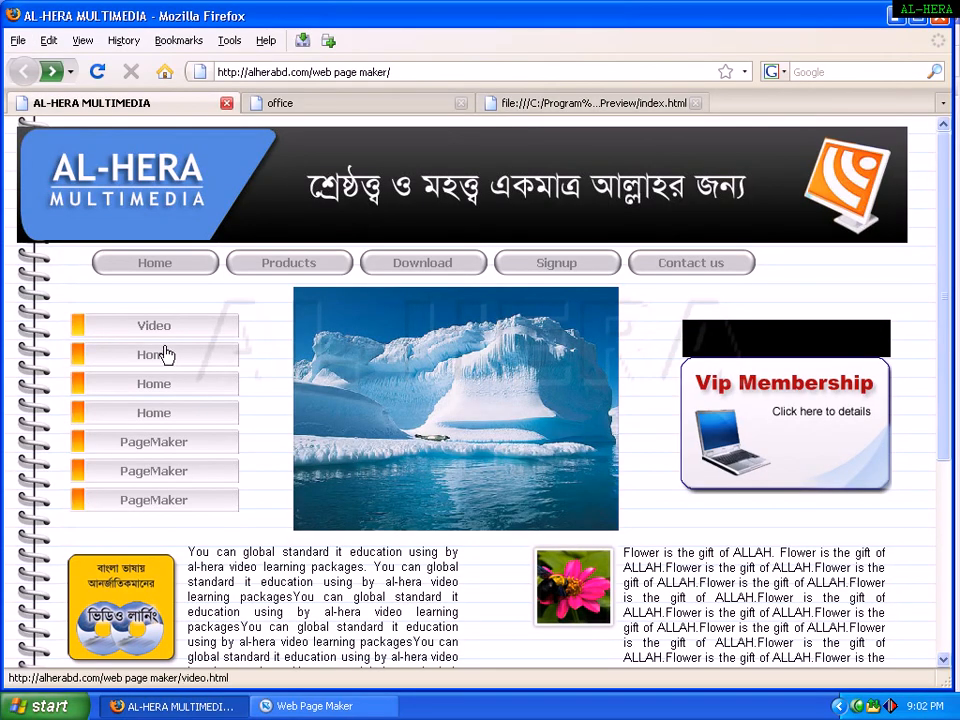
click(315, 706)
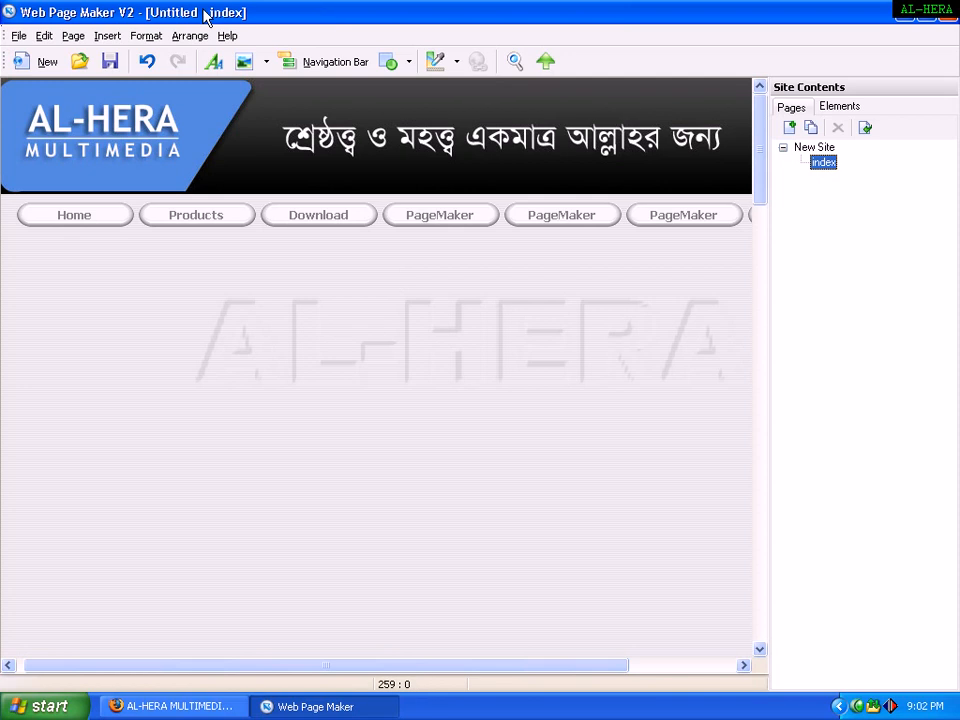
Step: Start a second navigation bar using the Rectangle2 template with orange arrow squares
click(107, 35)
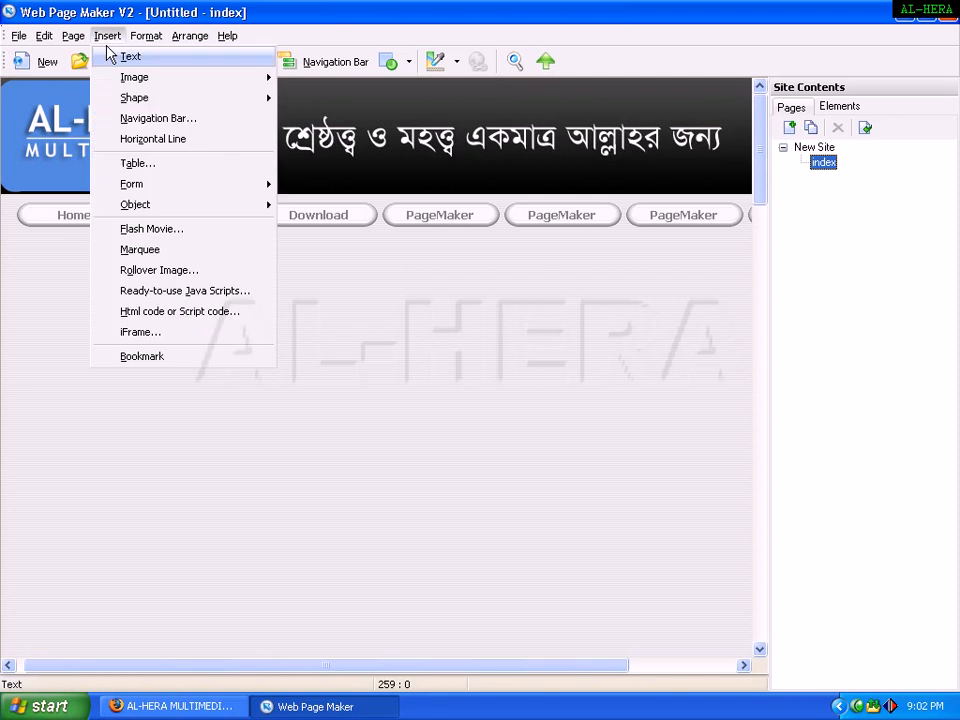
click(173, 120)
click(322, 249)
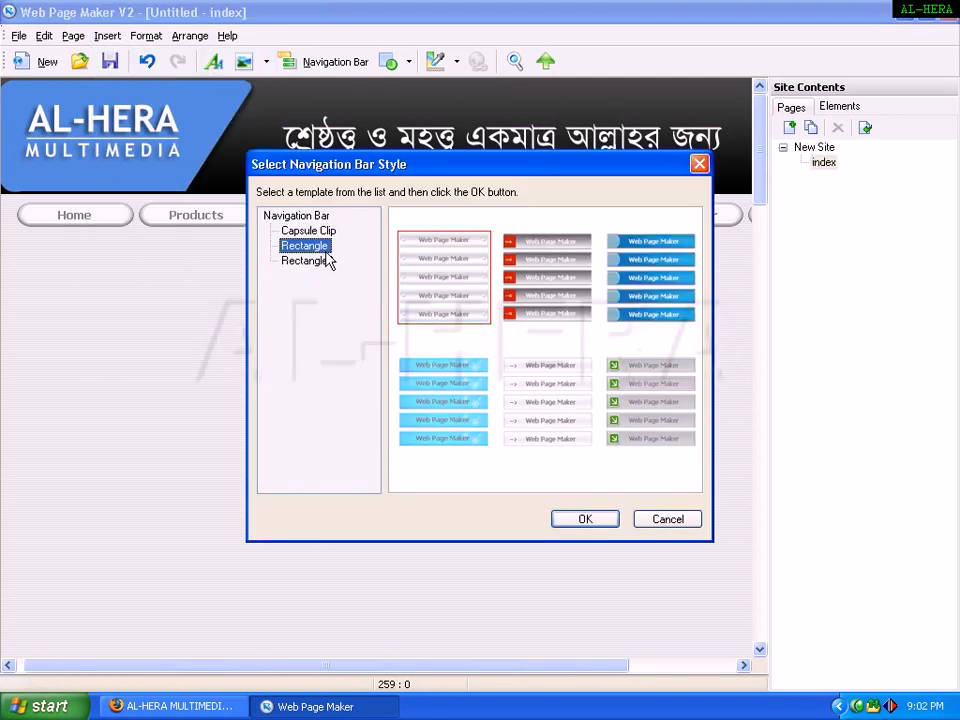
click(520, 258)
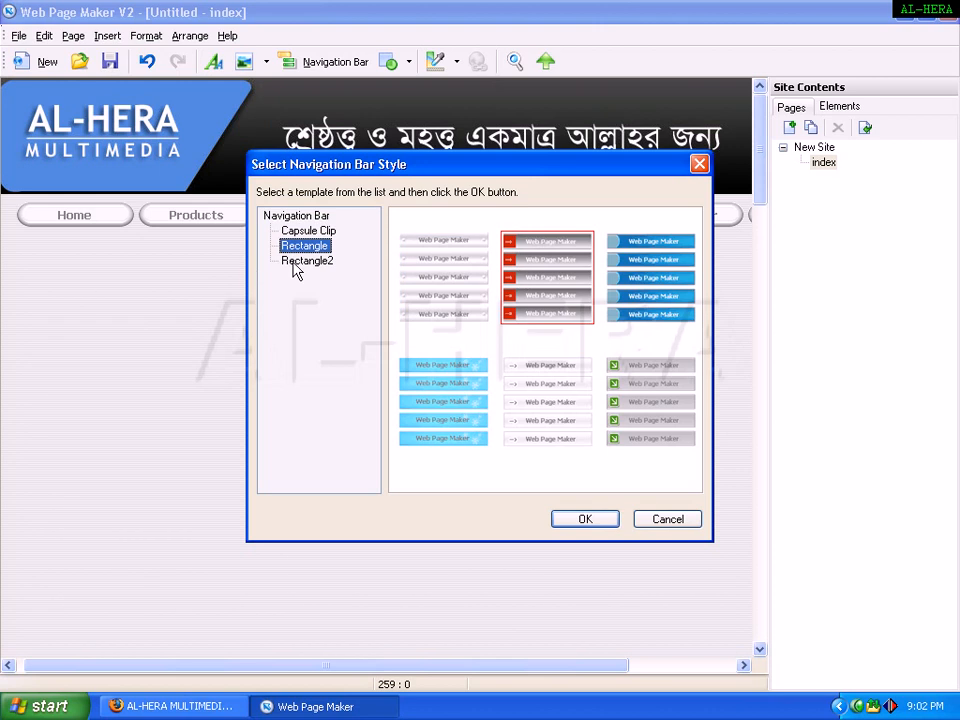
click(300, 261)
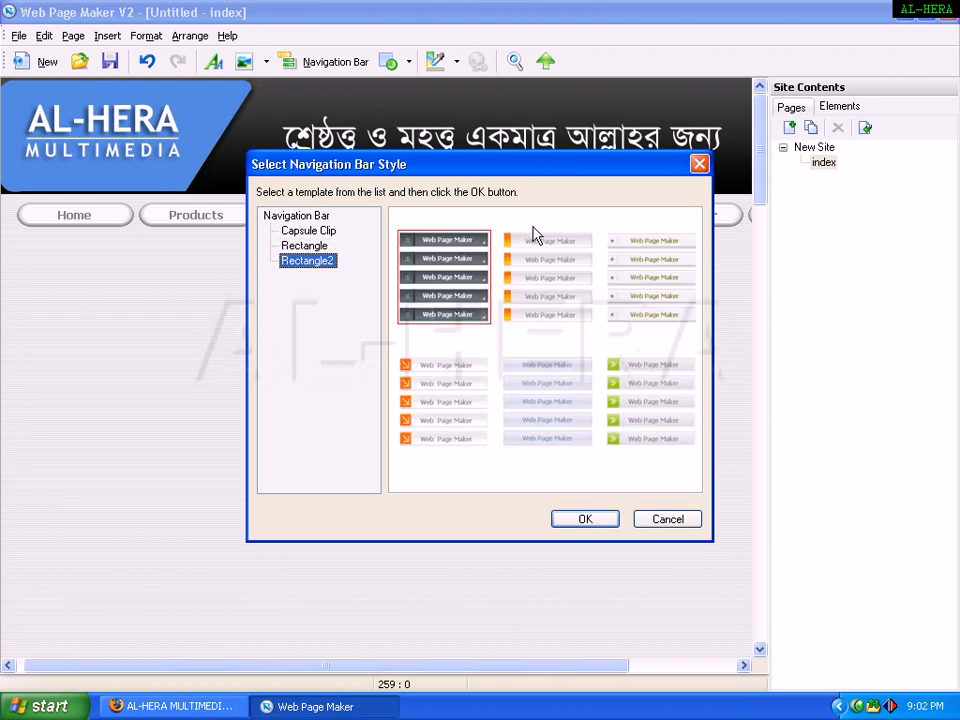
click(422, 399)
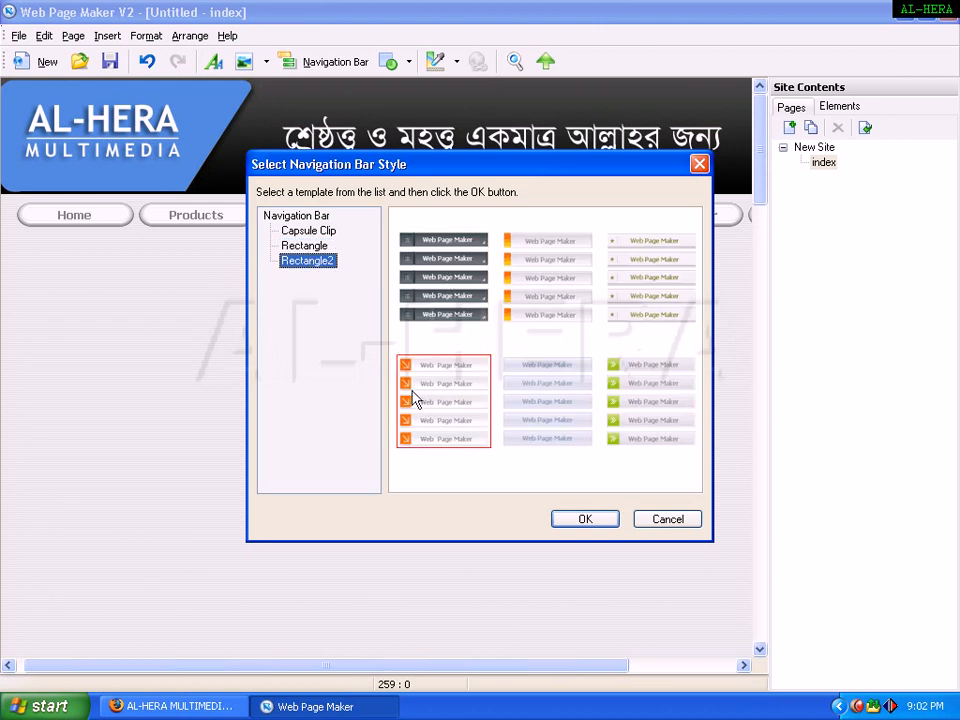
click(581, 520)
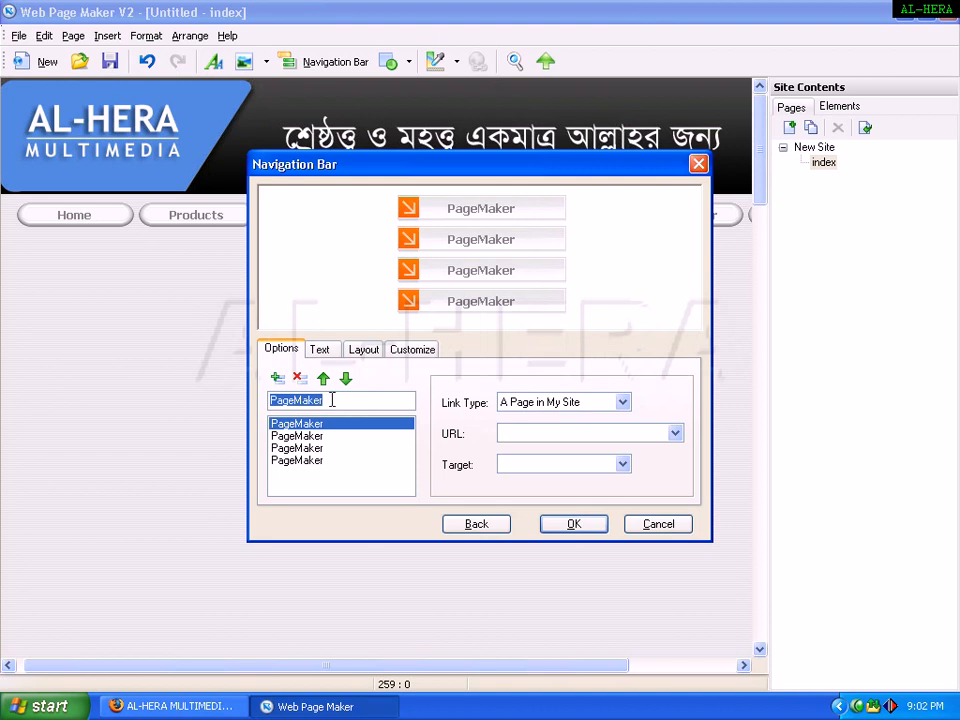
Step: Add three more buttons to the new navigation bar
click(278, 378)
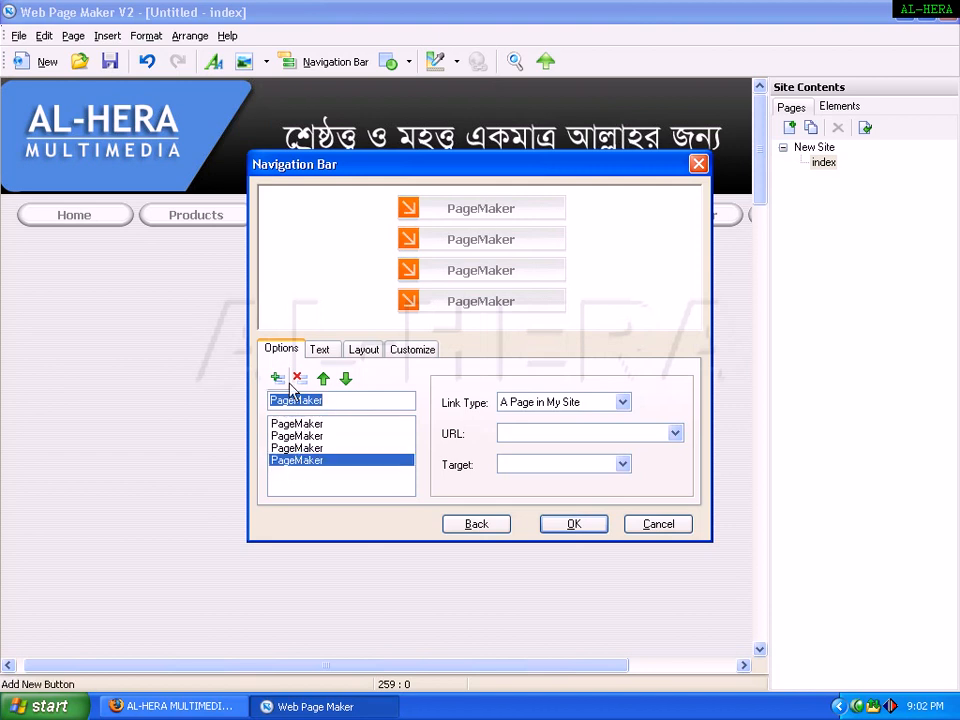
click(278, 378)
click(278, 378)
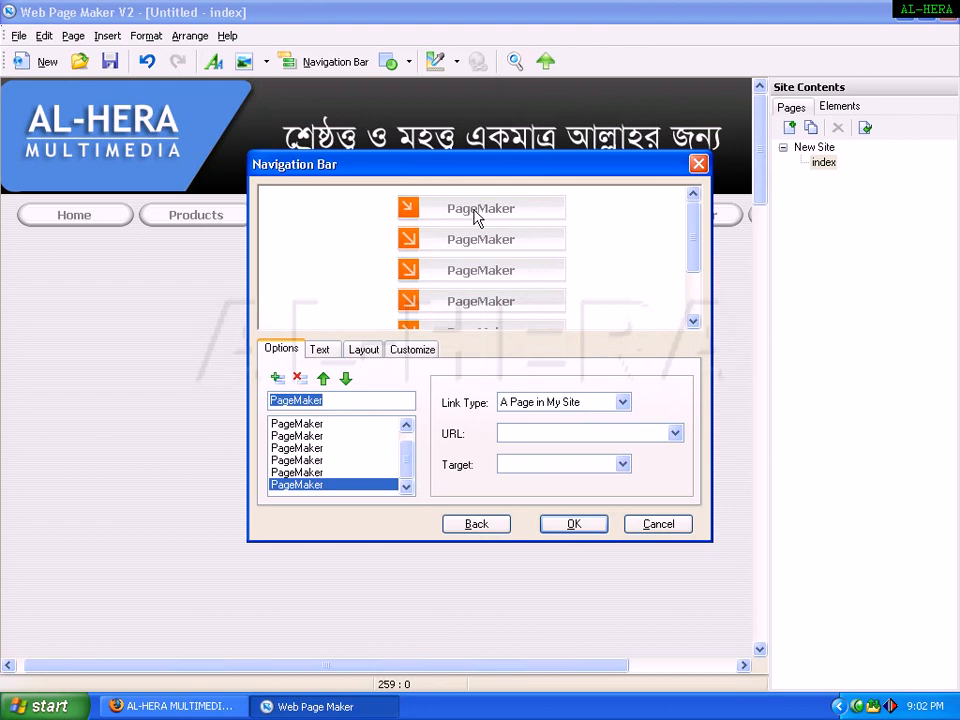
Step: Label the first button "It News" and the second button "Video lesson"
click(336, 425)
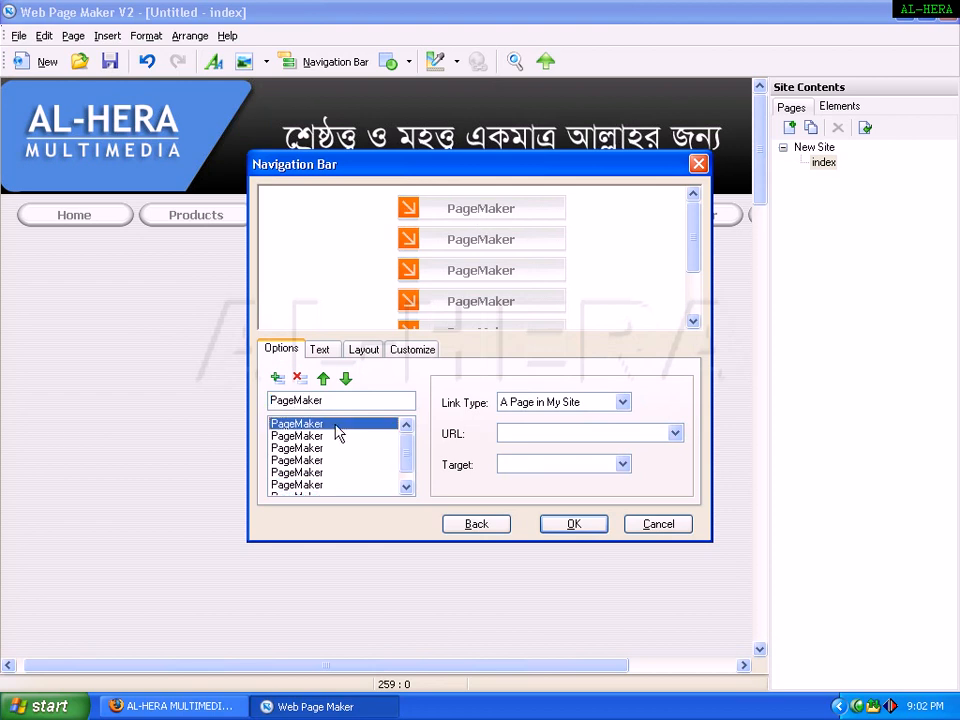
click(503, 217)
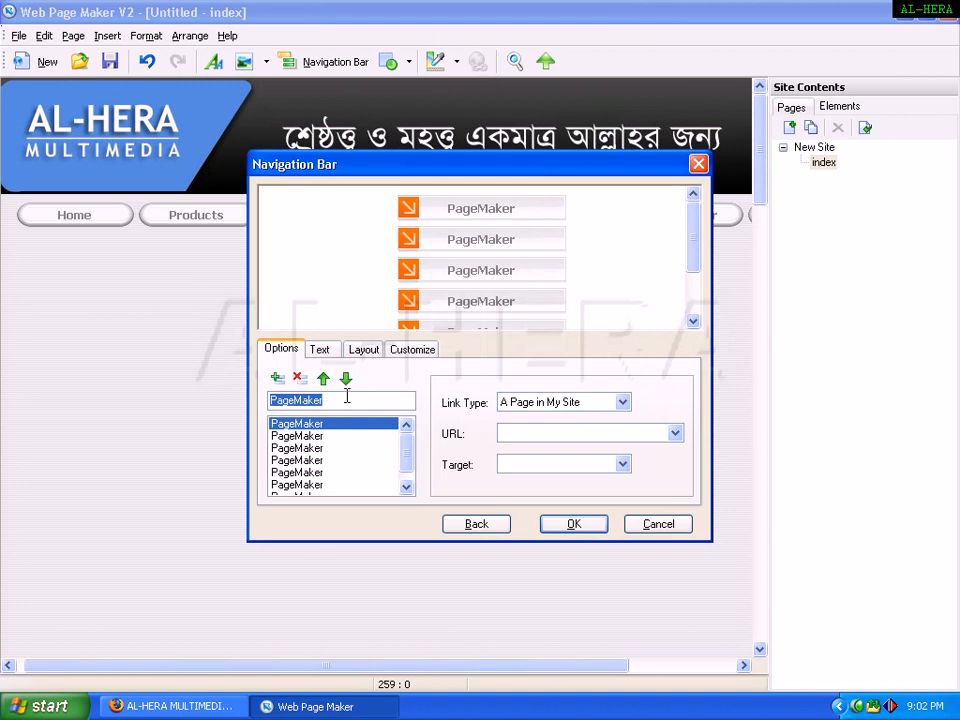
text(It)
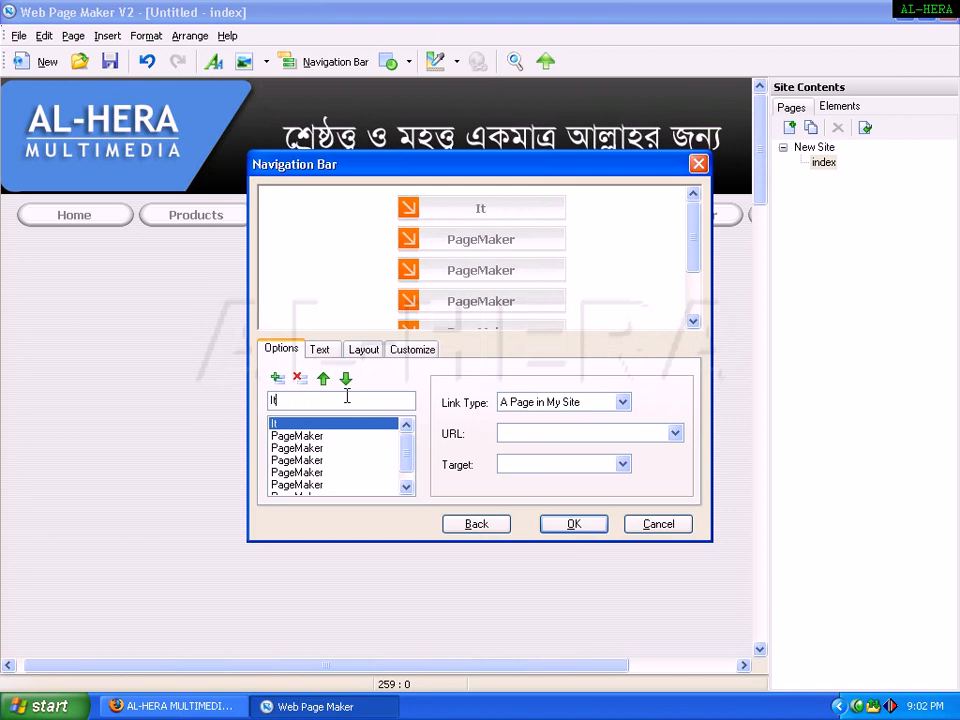
text( News)
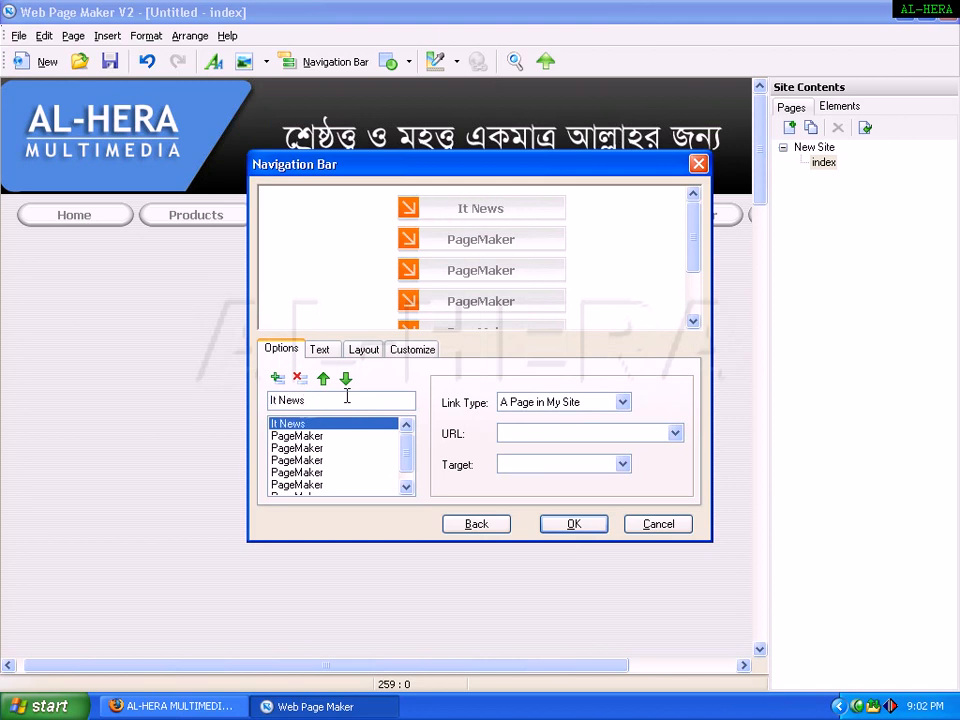
click(326, 450)
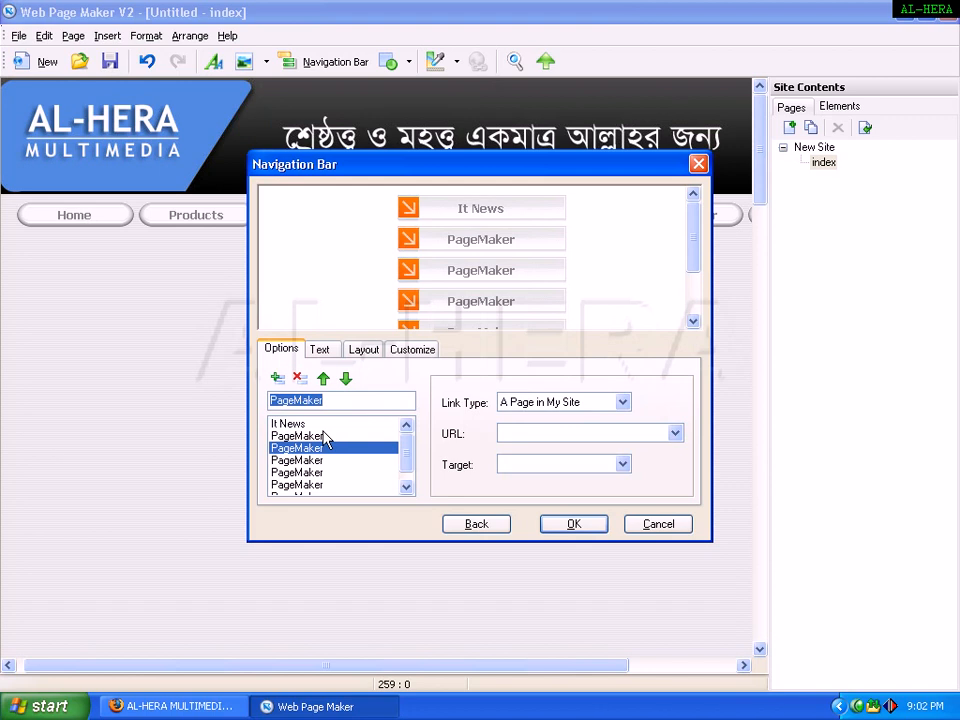
click(326, 437)
text(V)
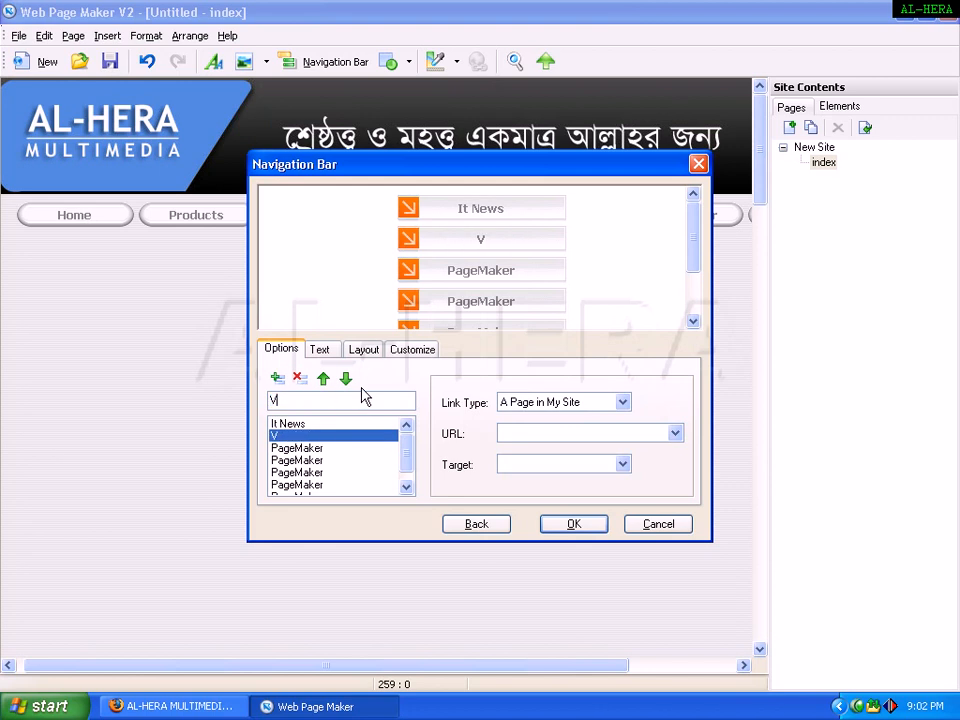
text(ideo lesson)
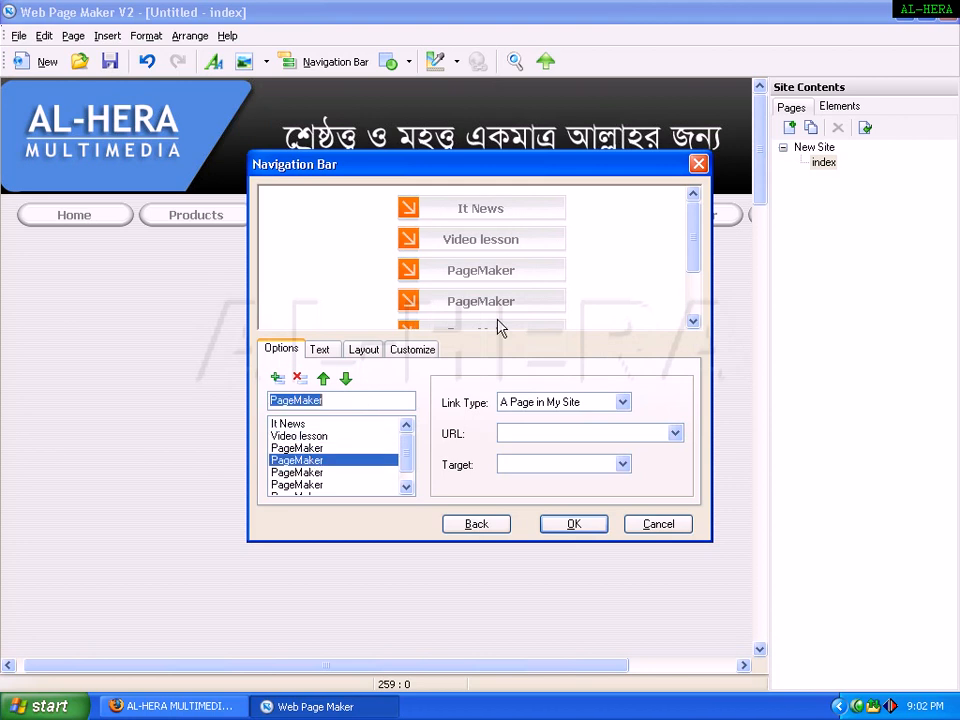
Step: Set the new navigation bar's mouseover text color to red
click(316, 349)
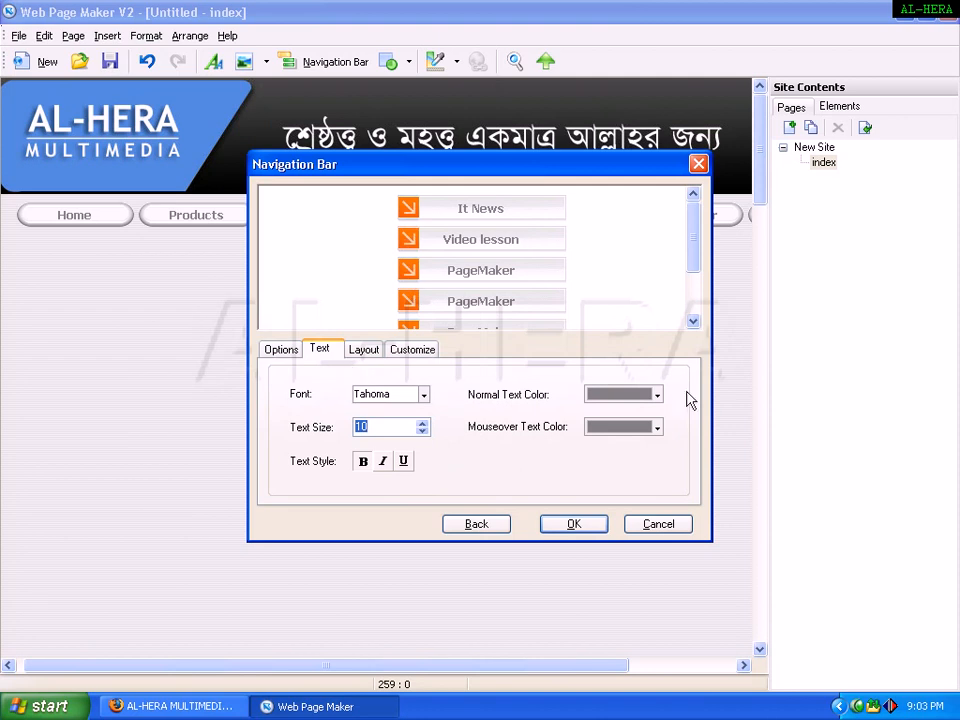
click(657, 428)
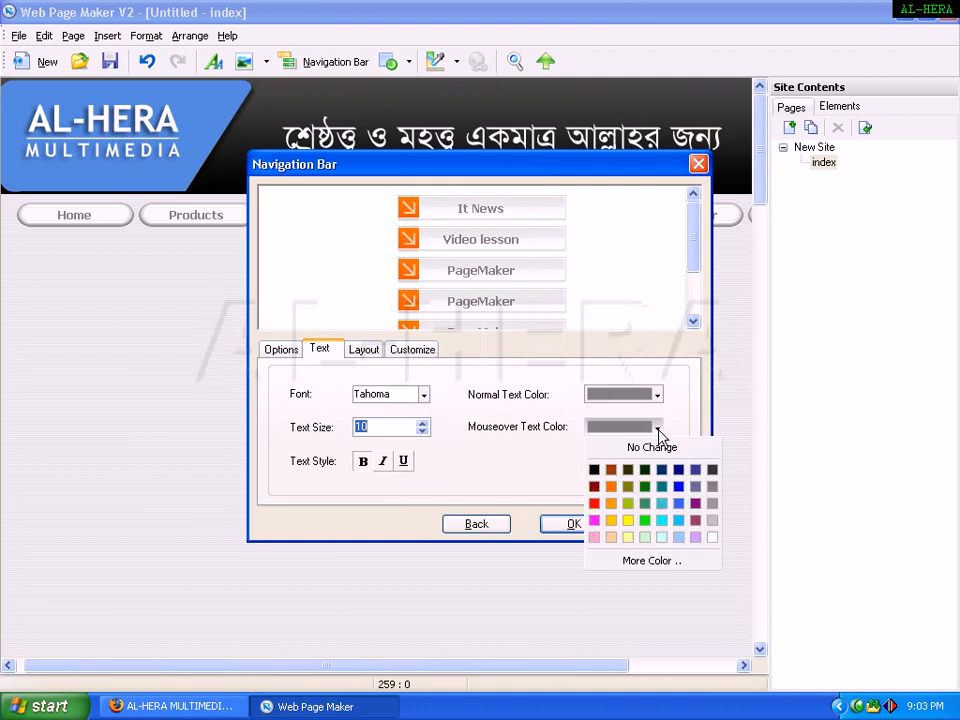
click(594, 503)
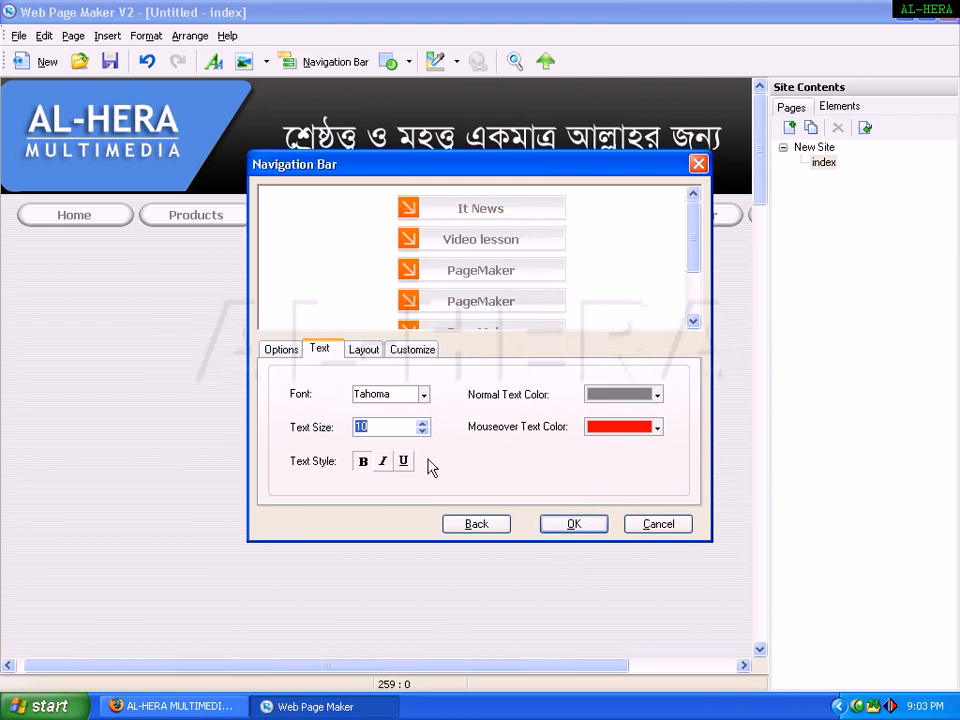
Step: Try the horizontal bar layout for the new navigation bar and set it back to vertical
click(372, 355)
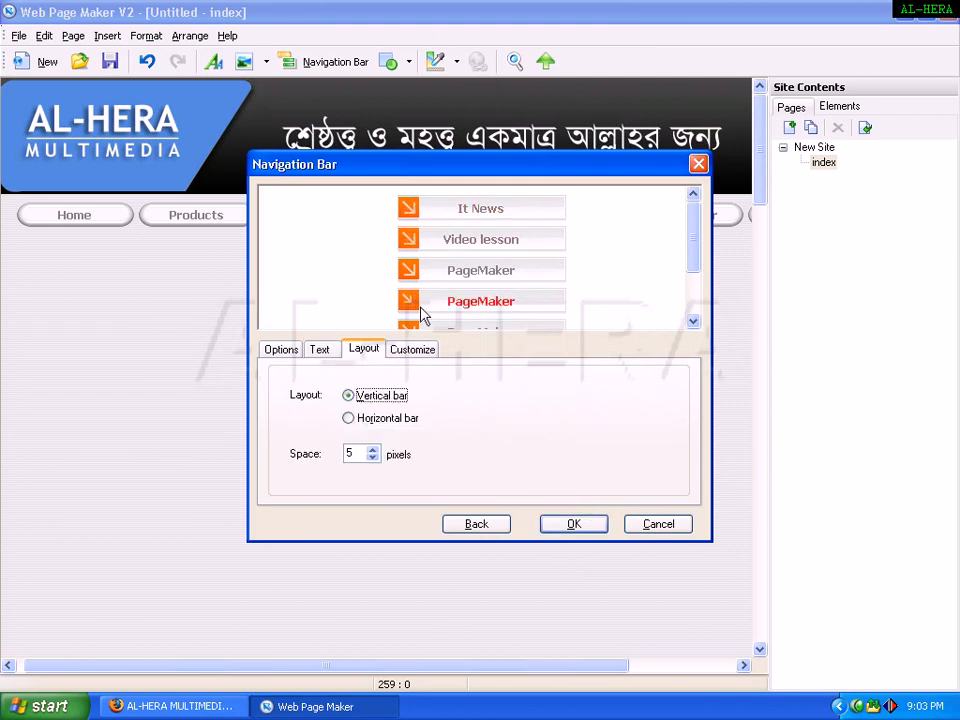
click(387, 416)
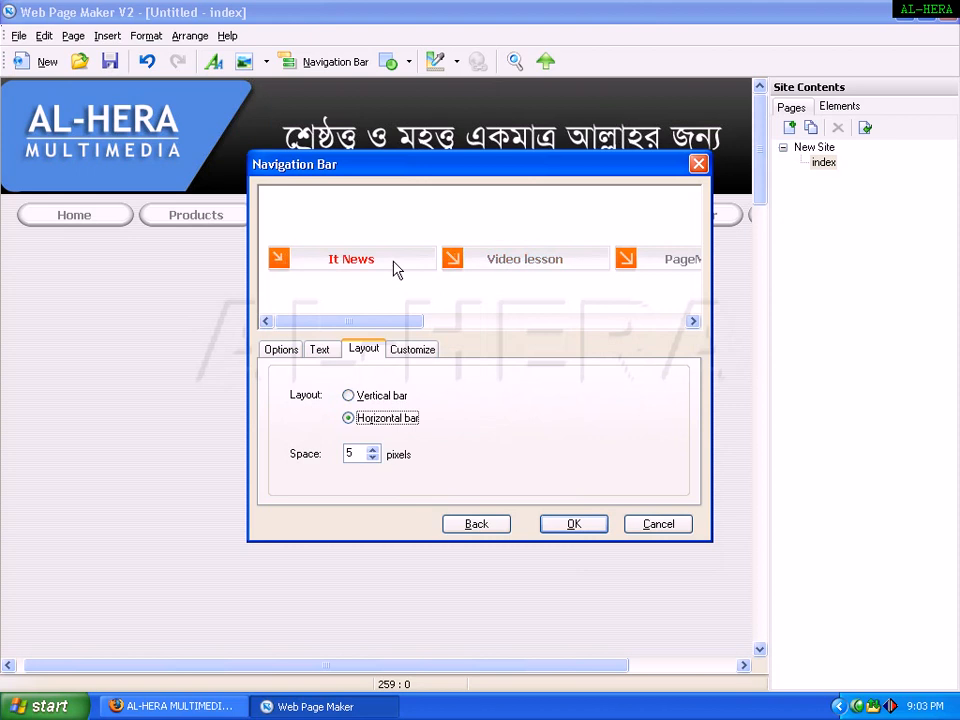
click(366, 396)
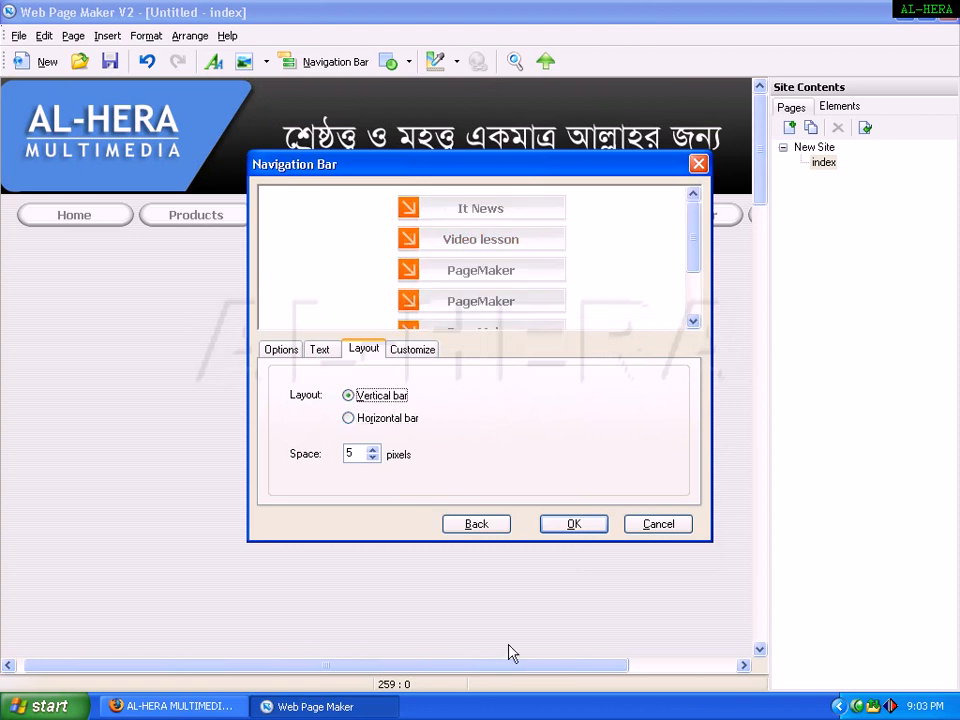
Step: Place the finished vertical navigation bar on the page, below the horizontal bar and aligned near its left end
click(563, 524)
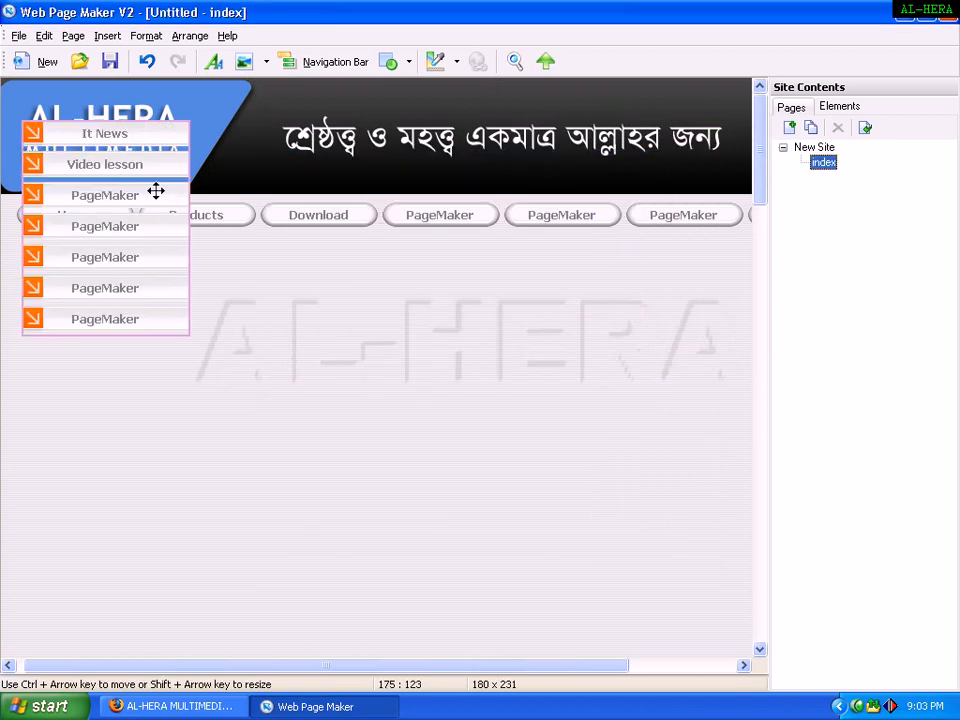
drag(156, 189, 151, 313)
click(484, 338)
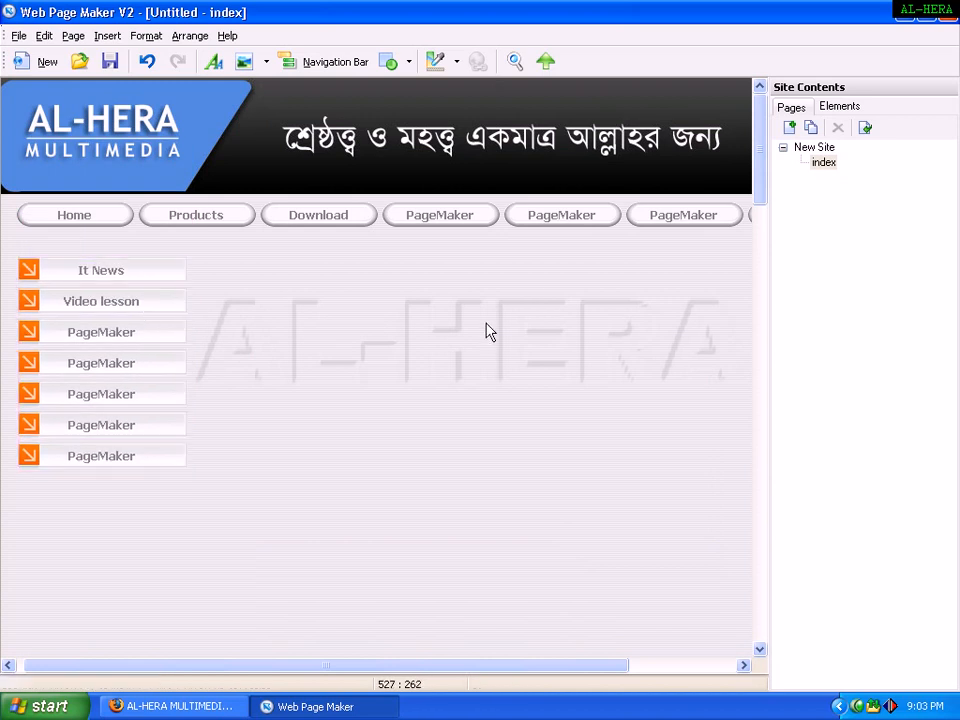
Step: Preview the index page in Firefox to check the vertical navigation bar, and compare it with the AL-HERA MULTIMEDIA sample site
click(515, 62)
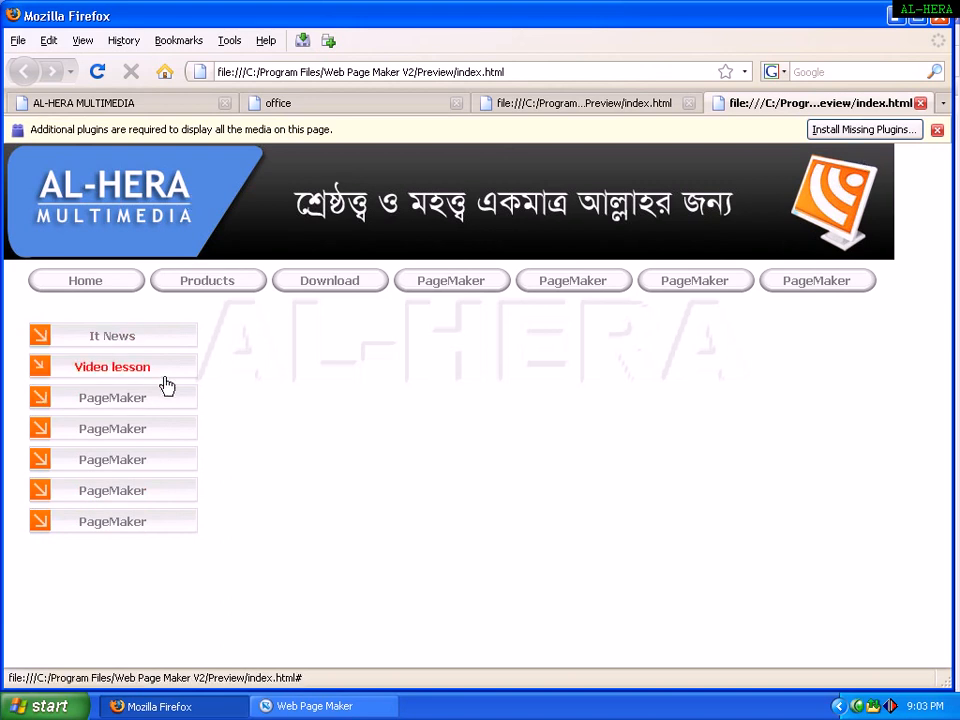
click(305, 706)
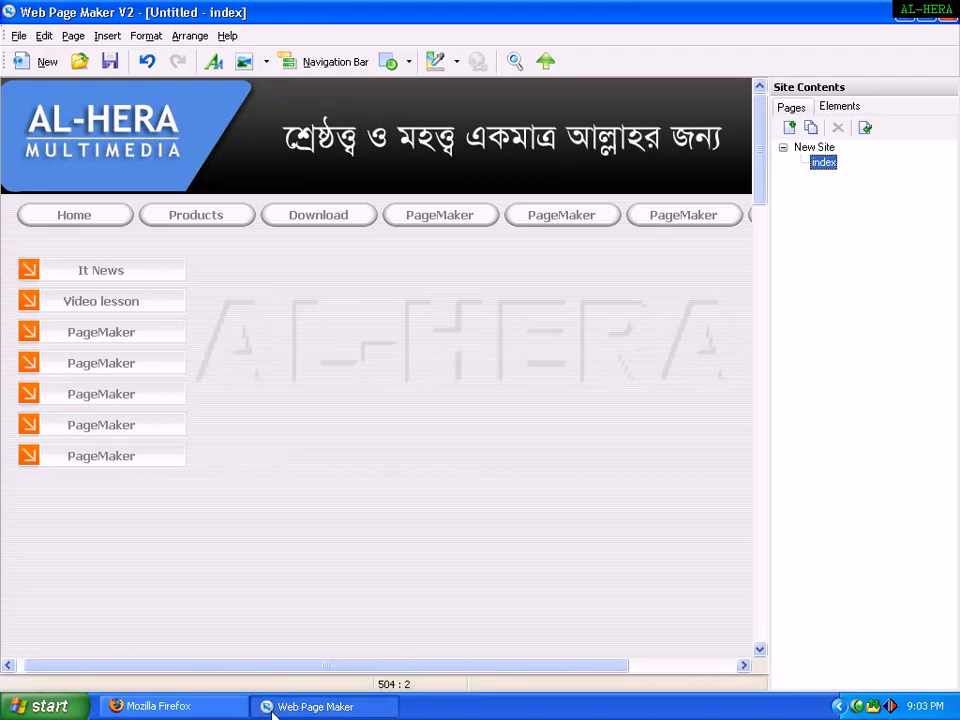
click(172, 706)
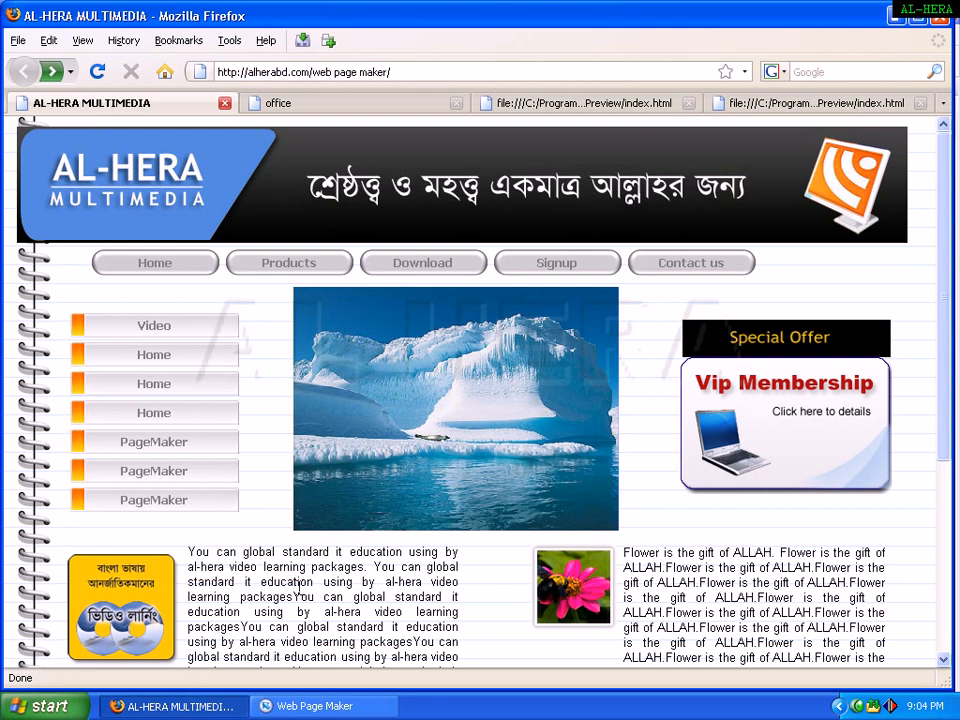
Step: Switch to Web Page Maker and insert the image cd.png from the Final web page folder
click(292, 705)
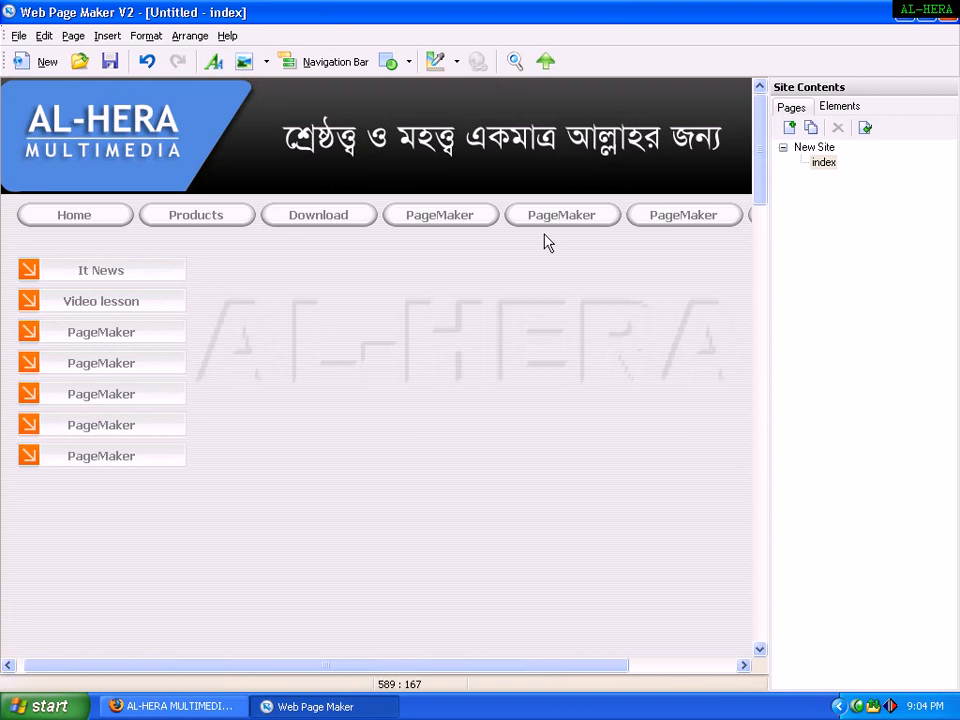
click(108, 37)
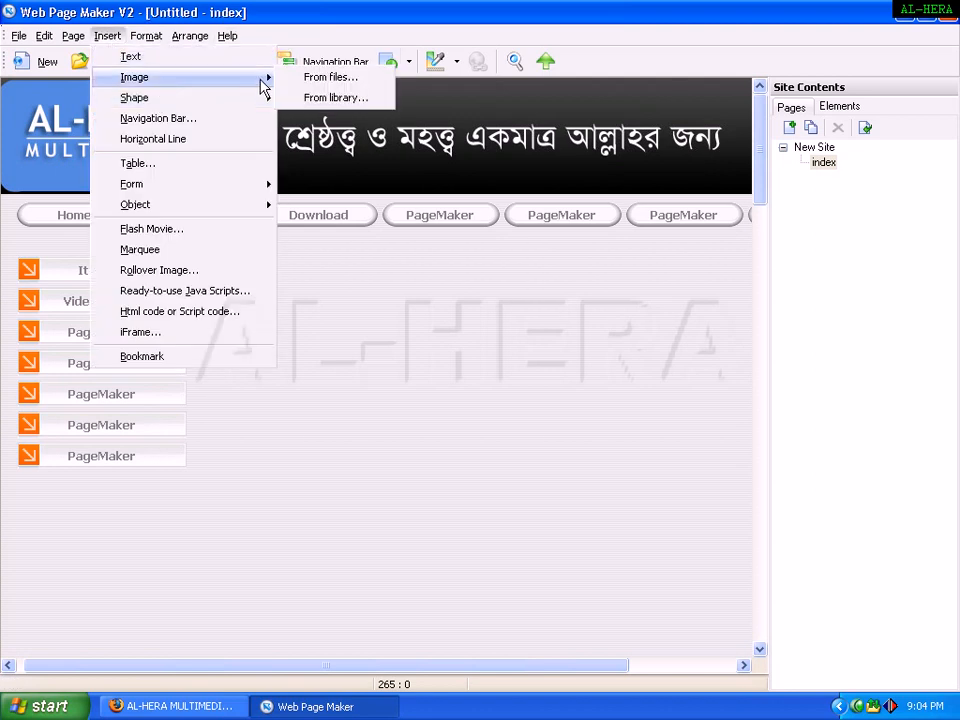
click(290, 10)
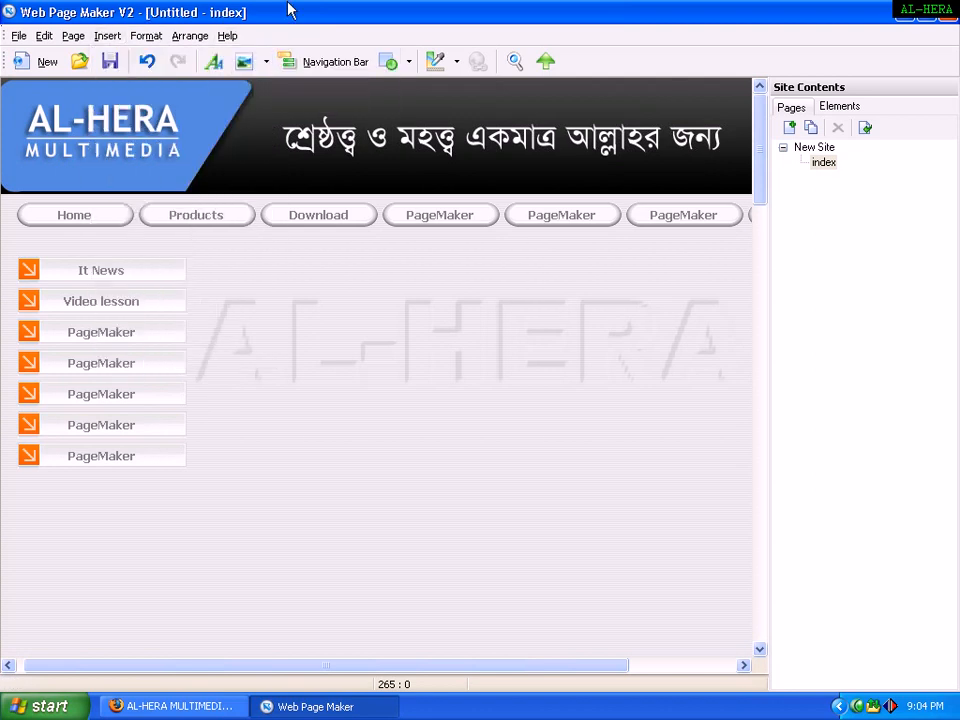
click(244, 61)
click(292, 198)
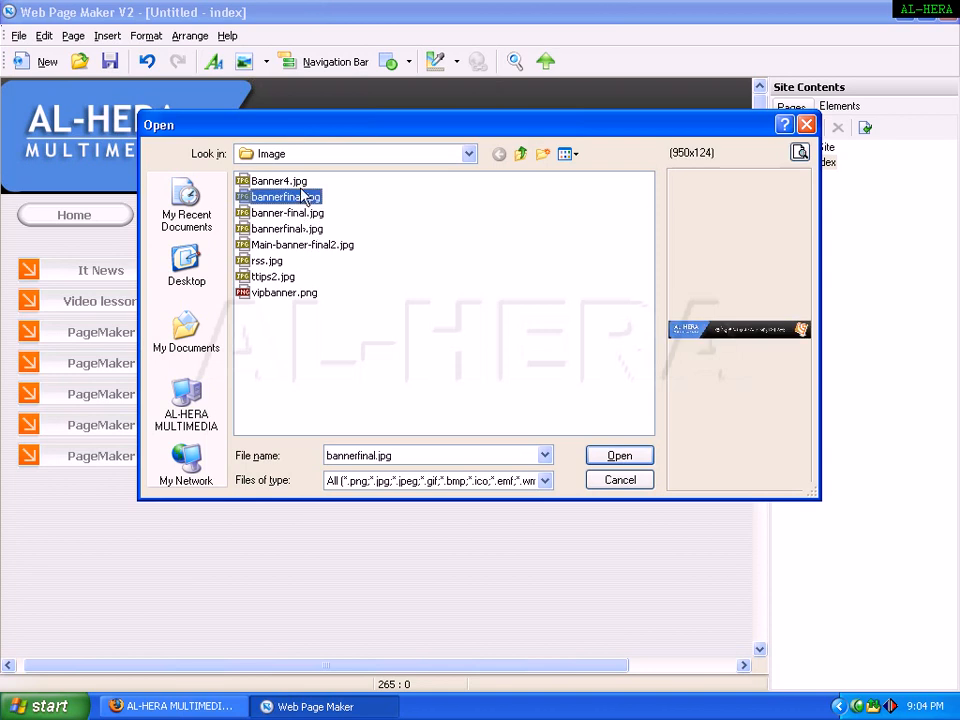
key(Up)
key(BackSpace)
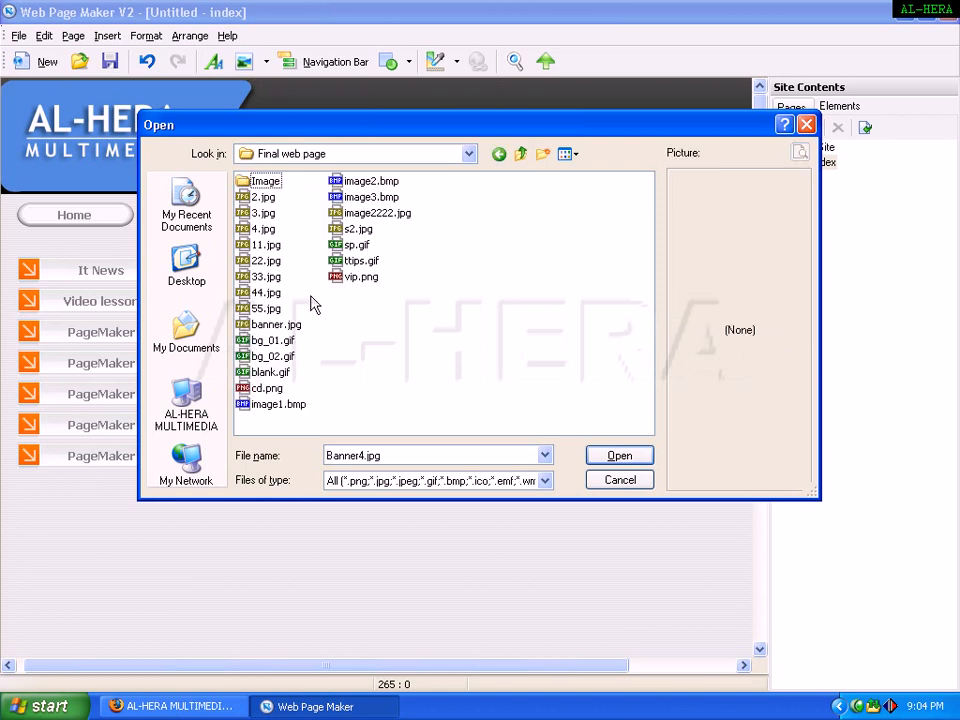
key(Down)
key(Down)
key(Down)
key(Down)
key(Down)
key(Down)
key(Down)
key(Down)
key(Down)
key(Down)
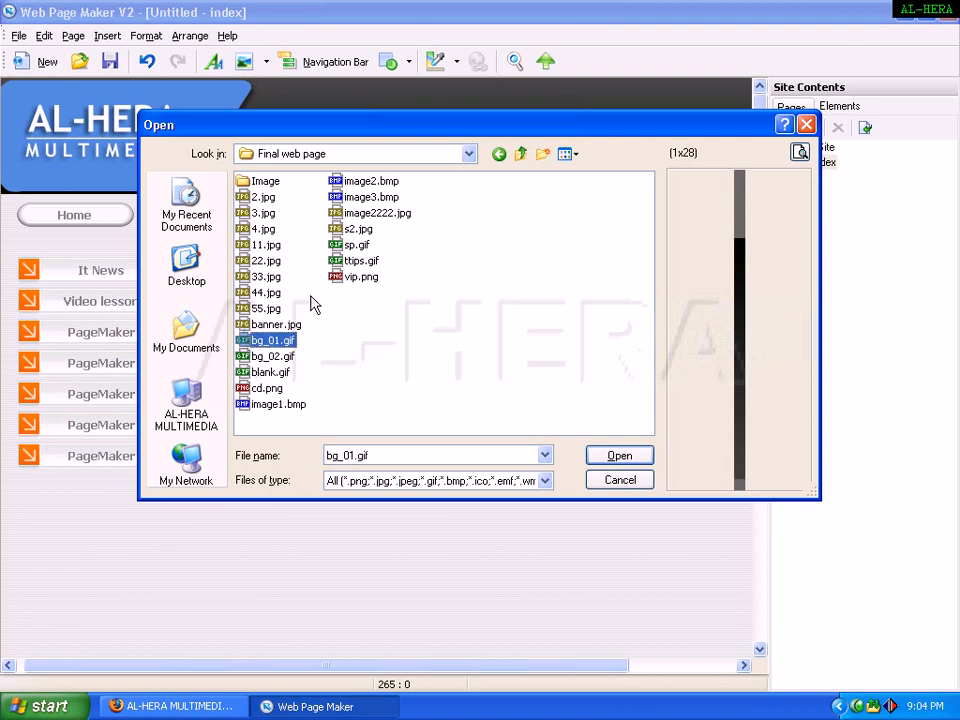
key(Down)
key(Down)
key(Down)
key(Down)
key(Down)
key(Up)
key(Return)
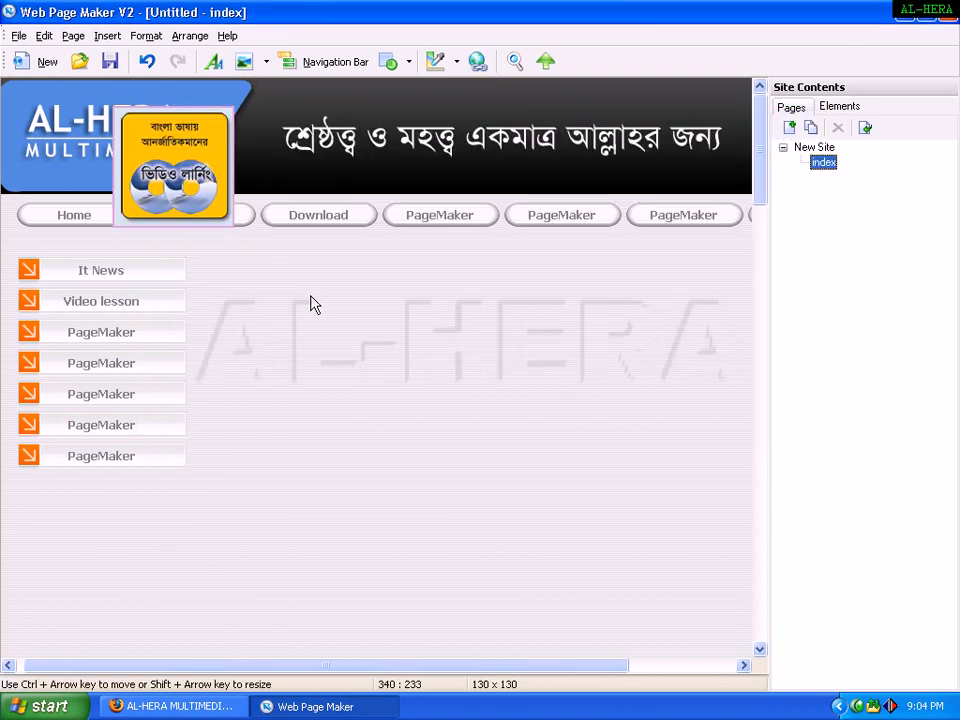
Step: Move the CD image below the vertical navigation bar, aligned near its left edge, and compare its position with the sample site in Firefox
drag(200, 123, 106, 514)
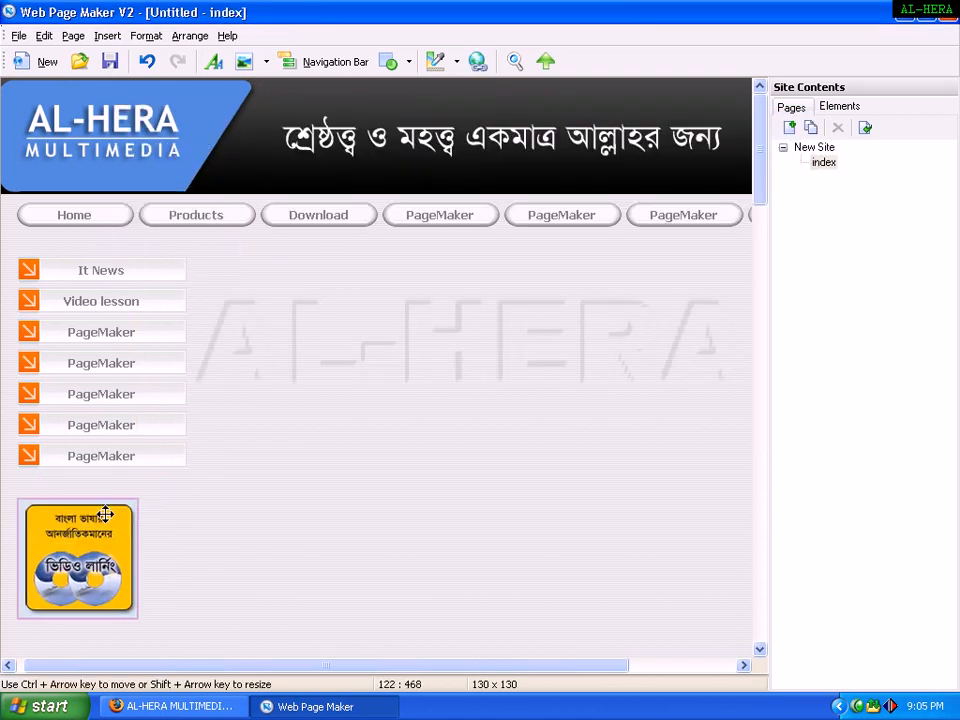
click(163, 519)
click(165, 705)
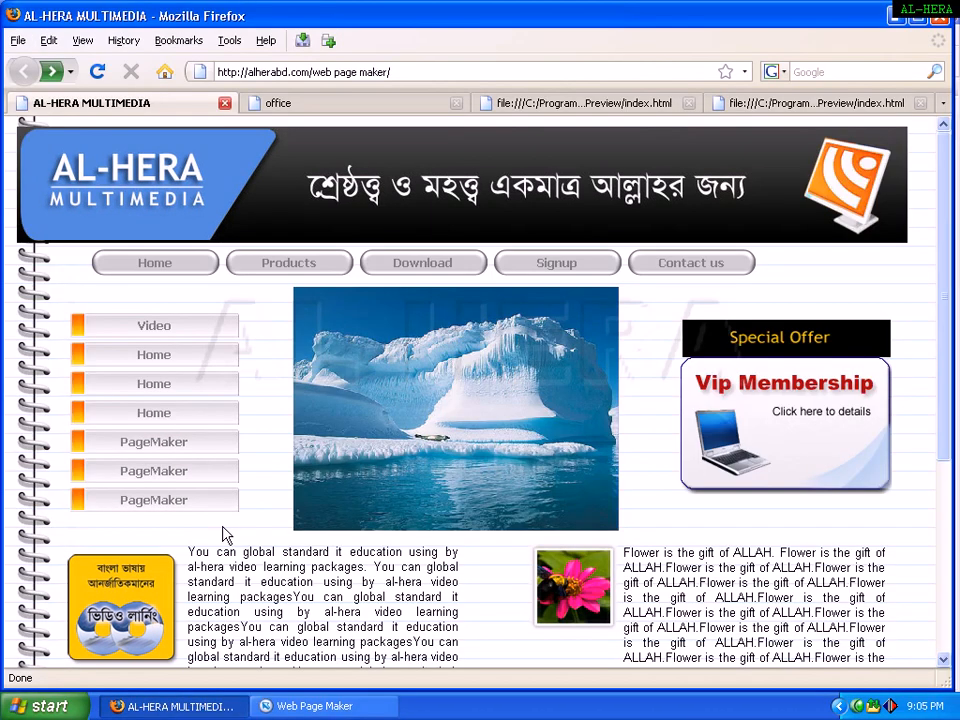
click(340, 705)
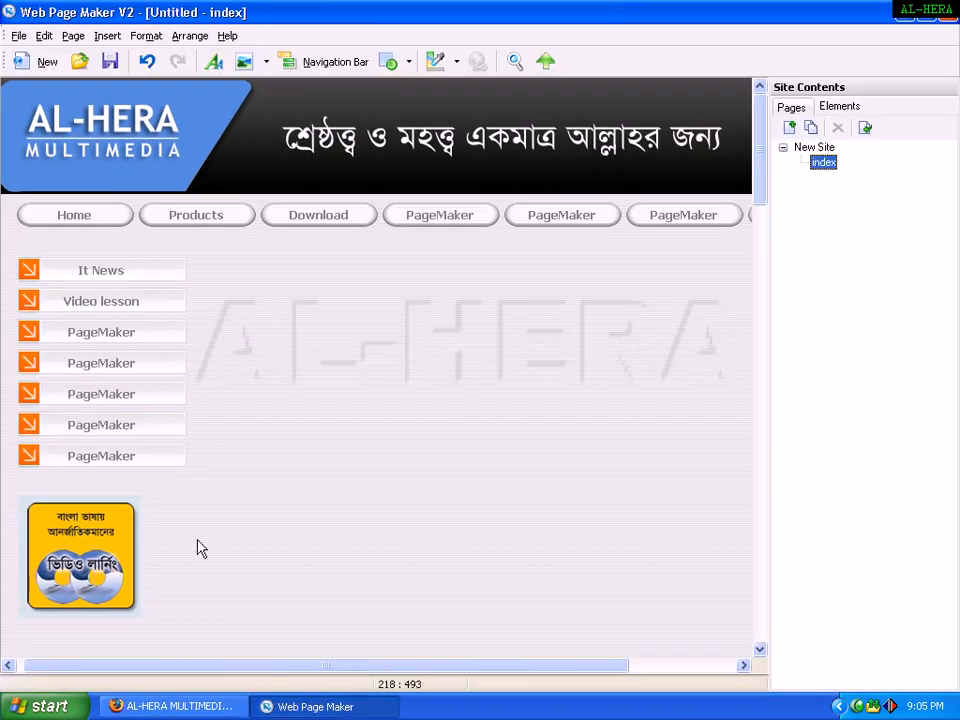
Step: Add a text box beside the CD image and fill it with the repeated sentence "You can global standard it education using by al-hera video learning packages"
click(216, 70)
drag(156, 510, 182, 514)
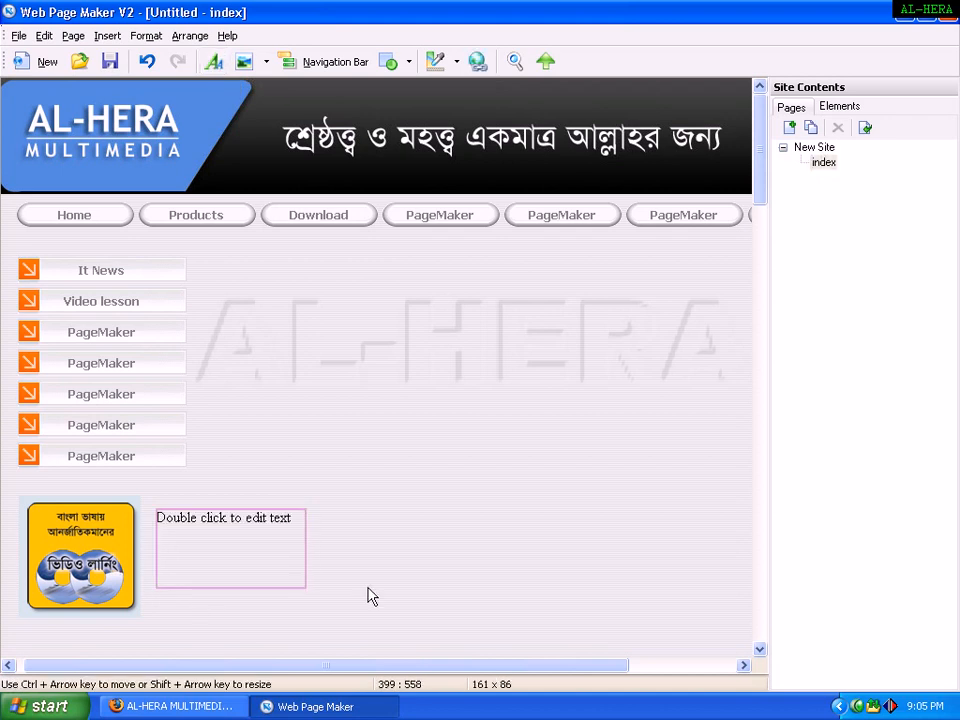
double_click(225, 527)
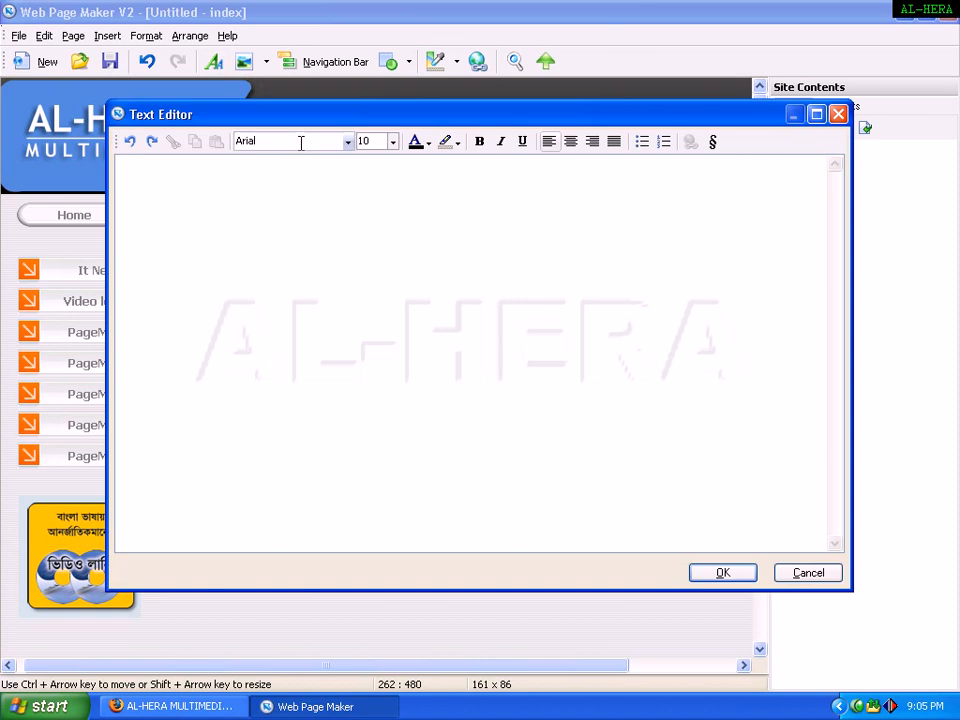
text(You can global standard it education using by al-hera video learning packages. You can global standard it education using by al-hera video learning packagesYou can global standard it education using by al-hera video learning packagesYou can global standard it education using by al-hera video learning packagesYou can global standard it education using by al-hera video learning packagesYou can global standard it education using by al-hera video learning packagesYou can global standard it education using by al-hera video learning packages)
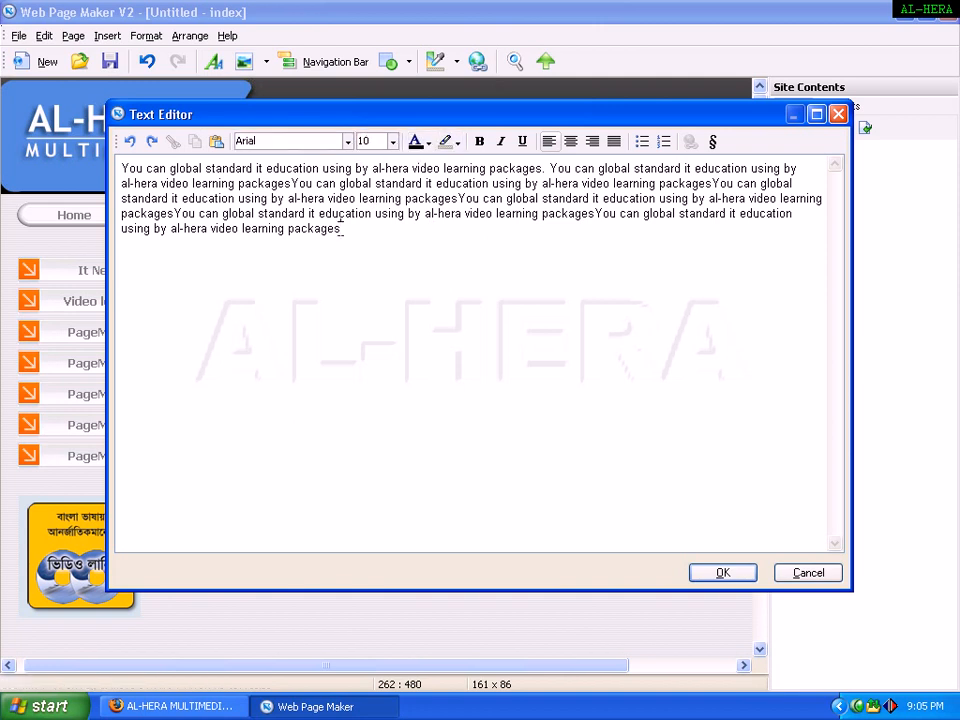
Step: Justify the whole paragraph in the text editor and apply the text to the page
key(ctrl+a)
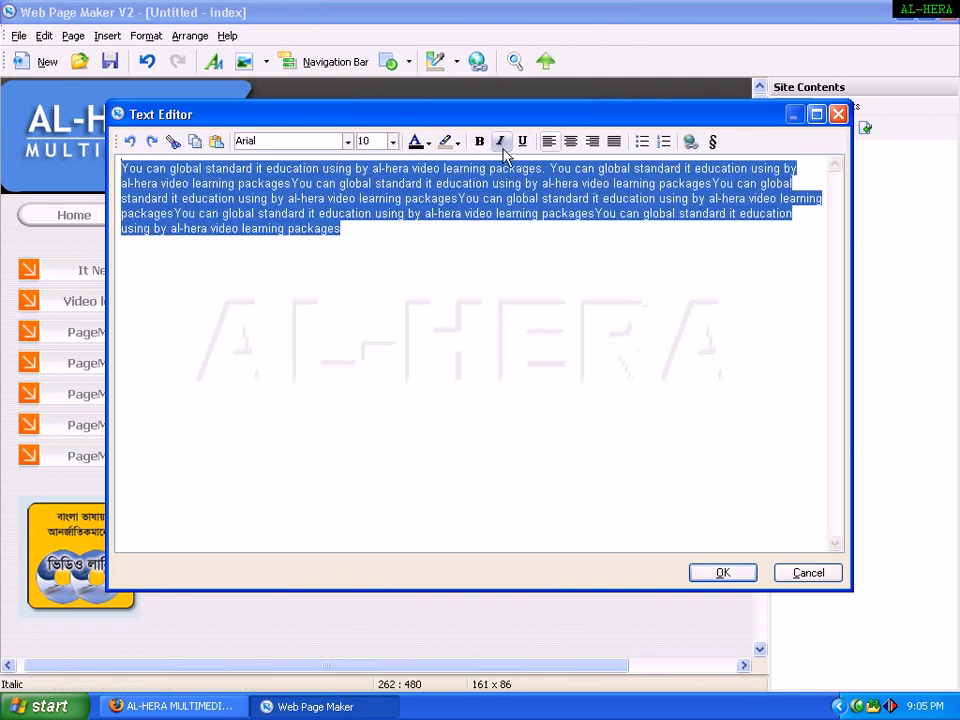
click(614, 143)
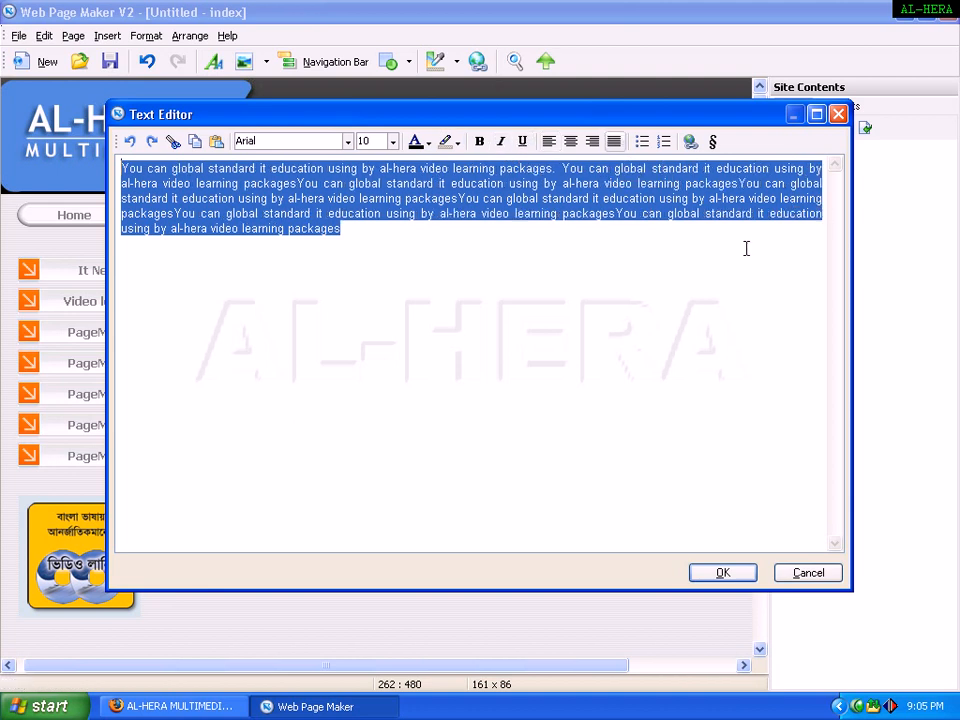
click(505, 255)
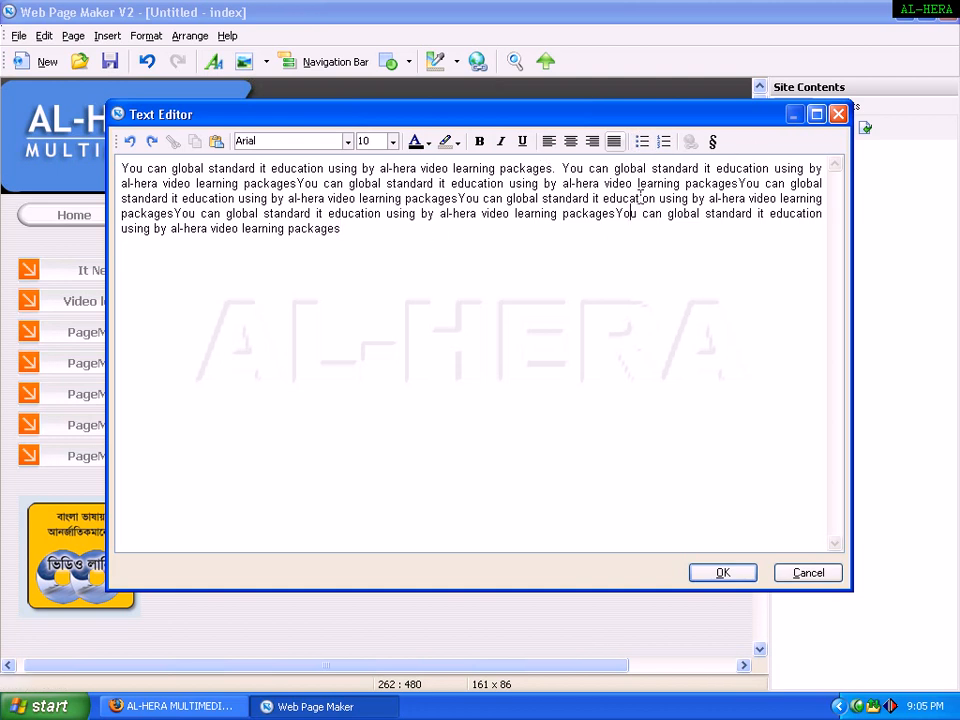
drag(555, 215, 639, 215)
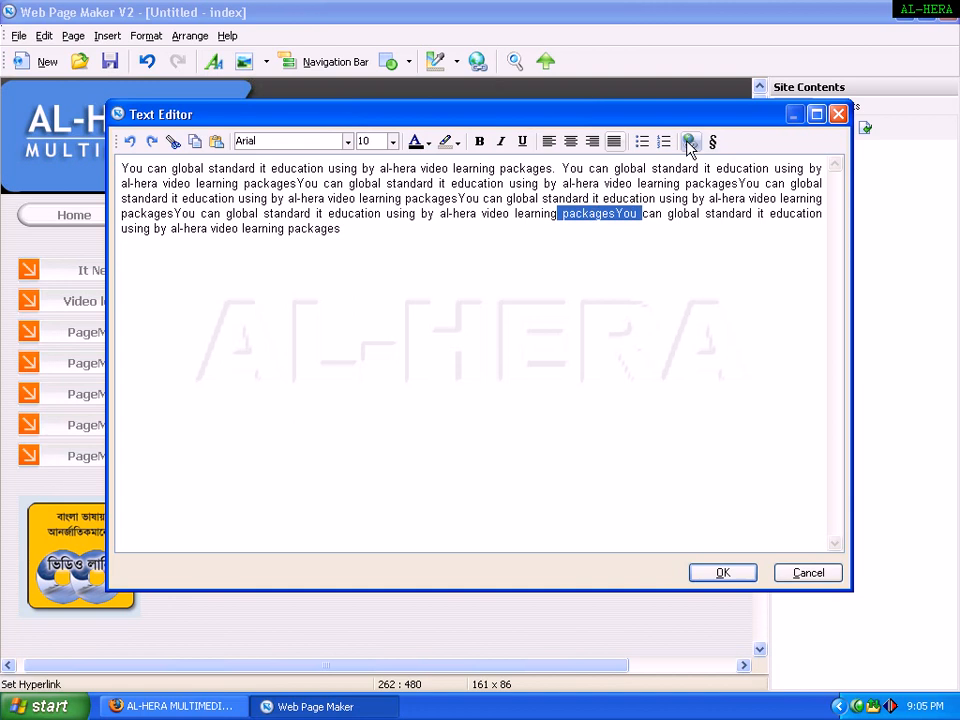
click(594, 228)
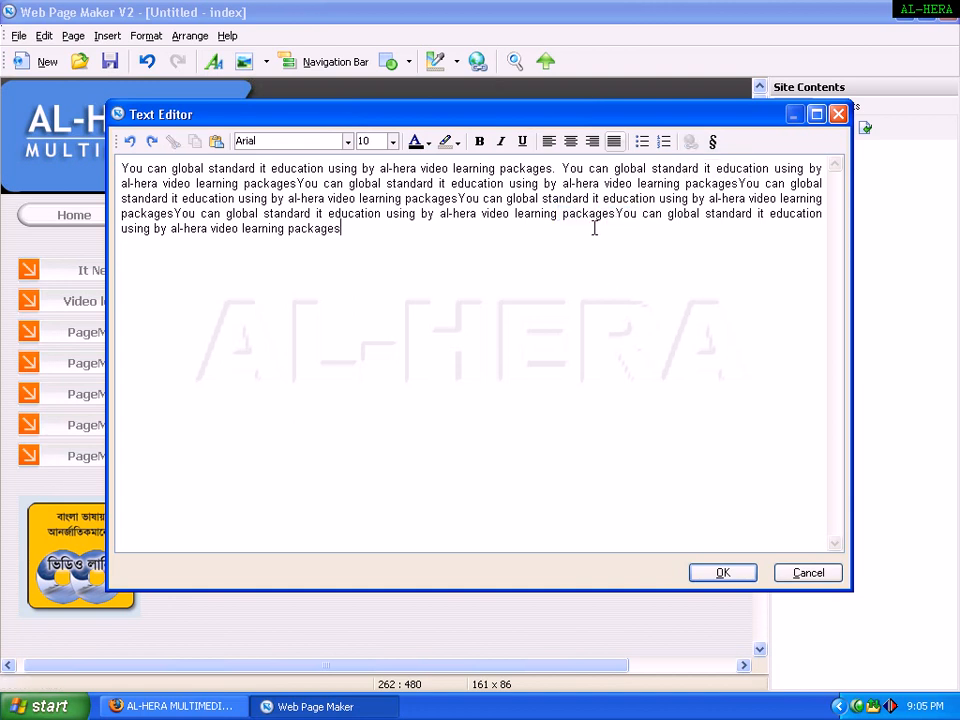
click(720, 574)
Step: Enlarge the text box to about 289 x 154 and position it directly beside the CD image
click(291, 577)
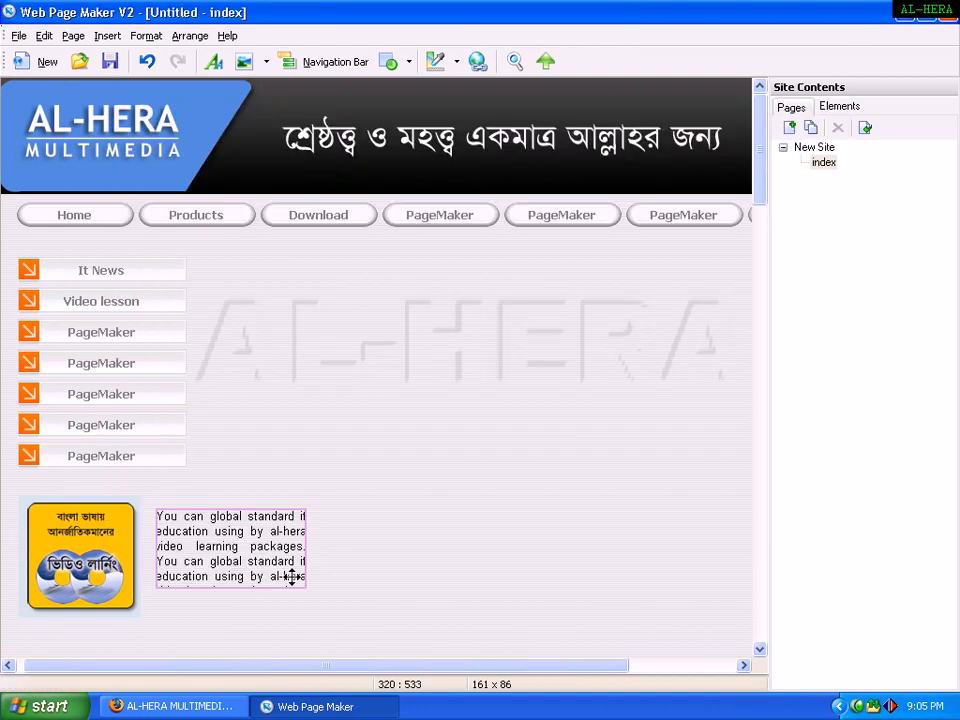
drag(305, 590, 430, 681)
mouse_move(342, 563)
mouse_down()
mouse_move(322, 553)
mouse_move(336, 556)
mouse_up()
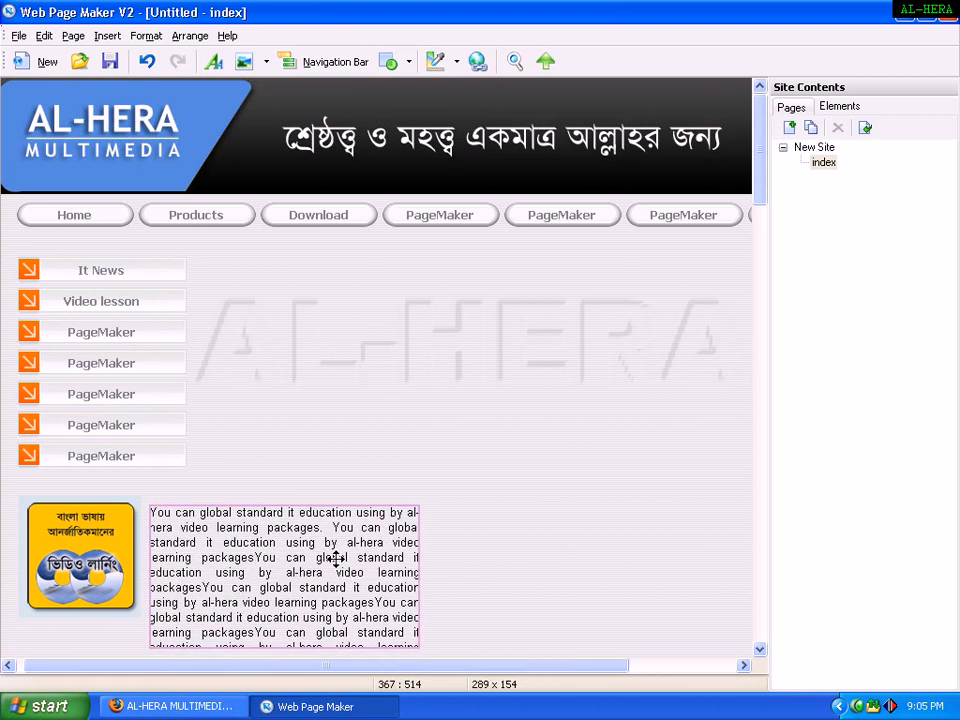
click(641, 421)
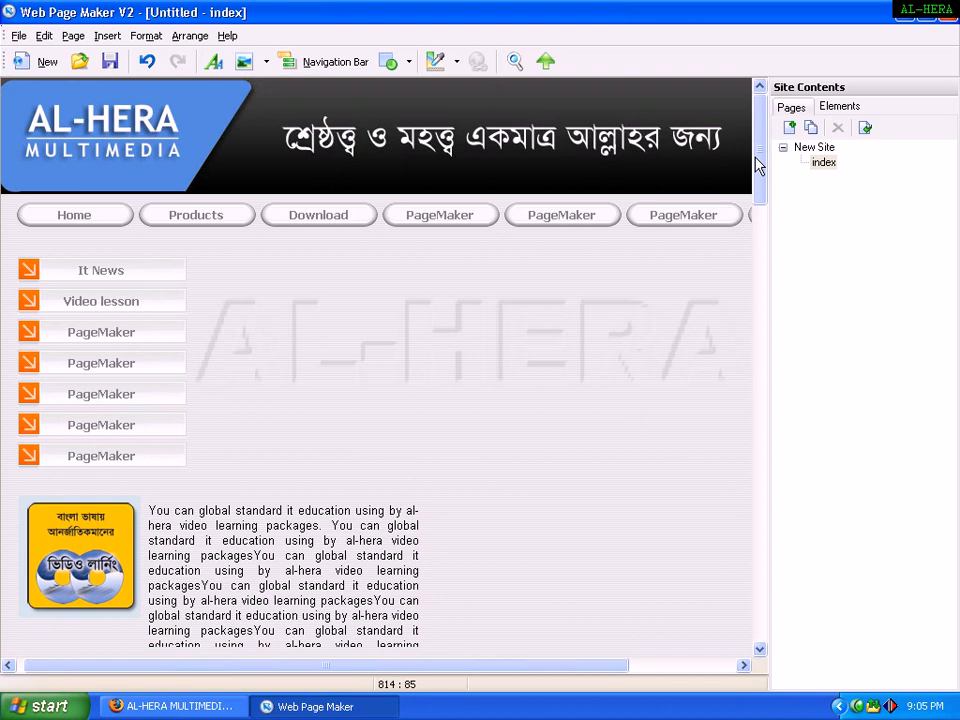
Step: Compare the page layout with the AL-HERA MULTIMEDIA sample site in Firefox, checking which elements are still missing
drag(757, 165, 761, 214)
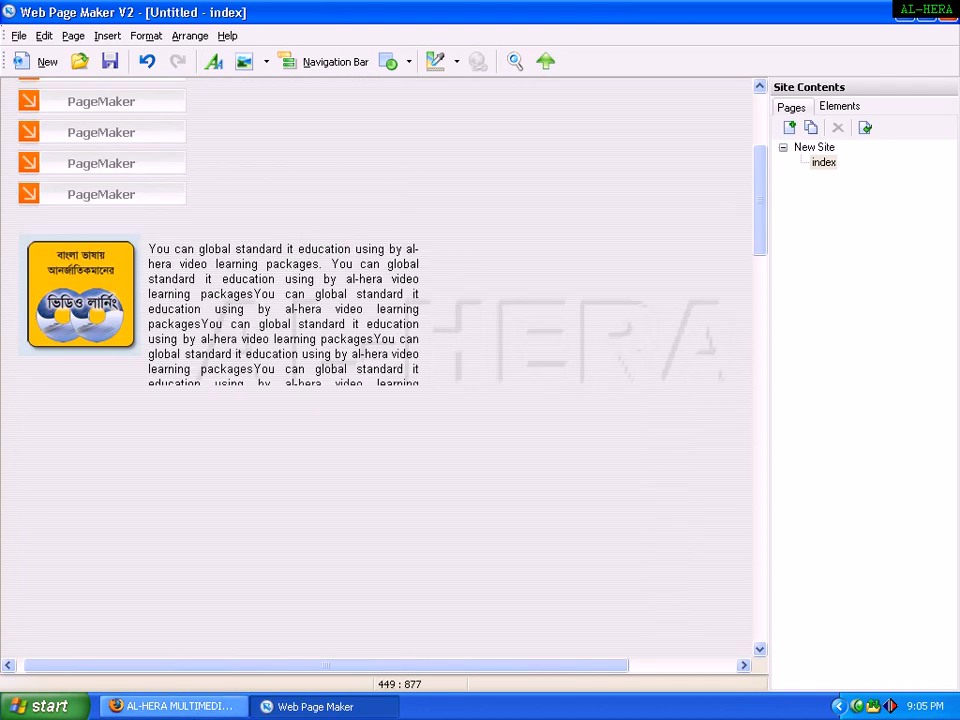
key(alt+Tab)
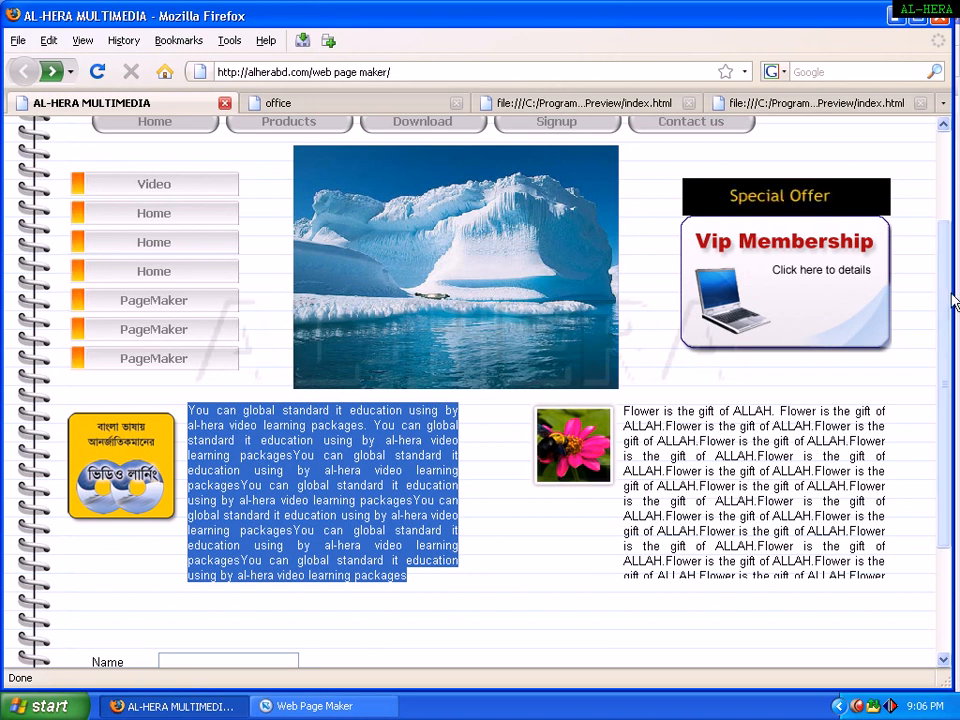
drag(947, 306, 948, 253)
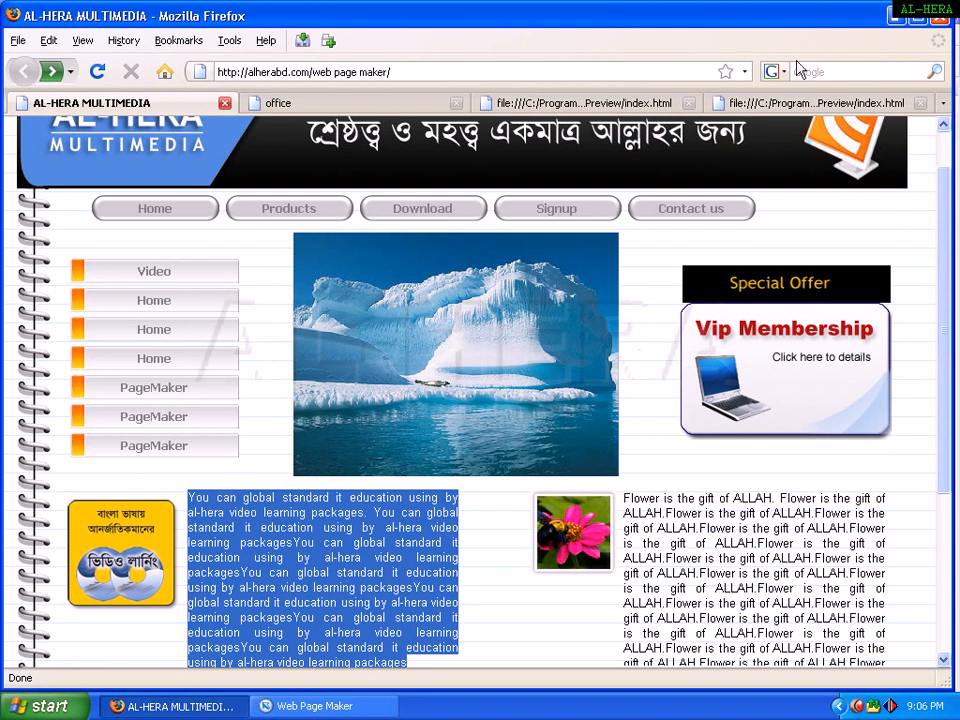
click(378, 708)
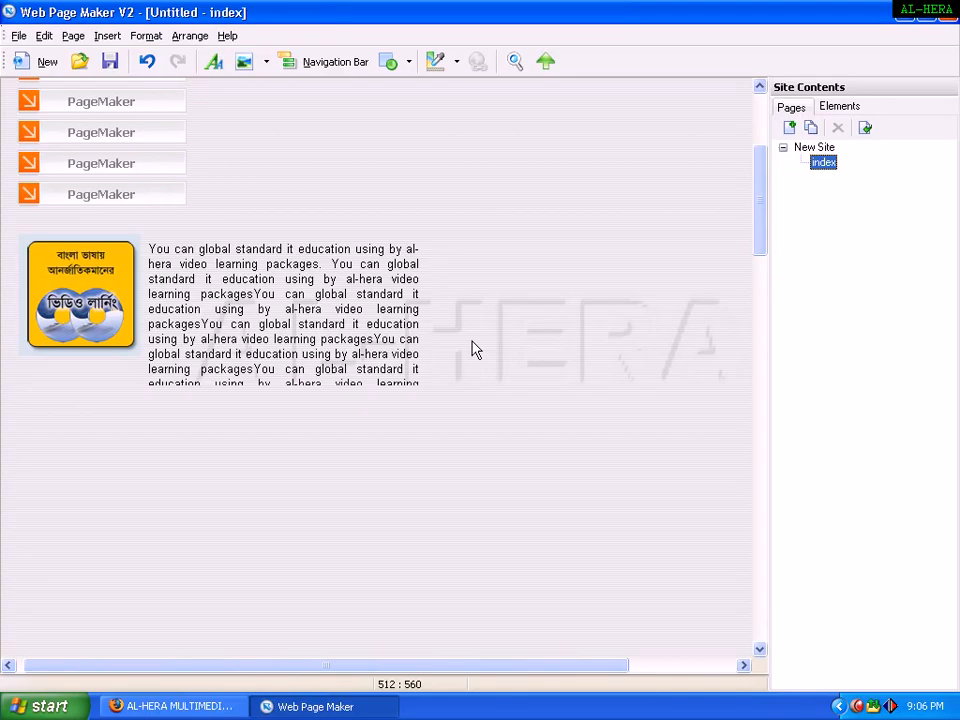
scroll(763, 171, up, 5)
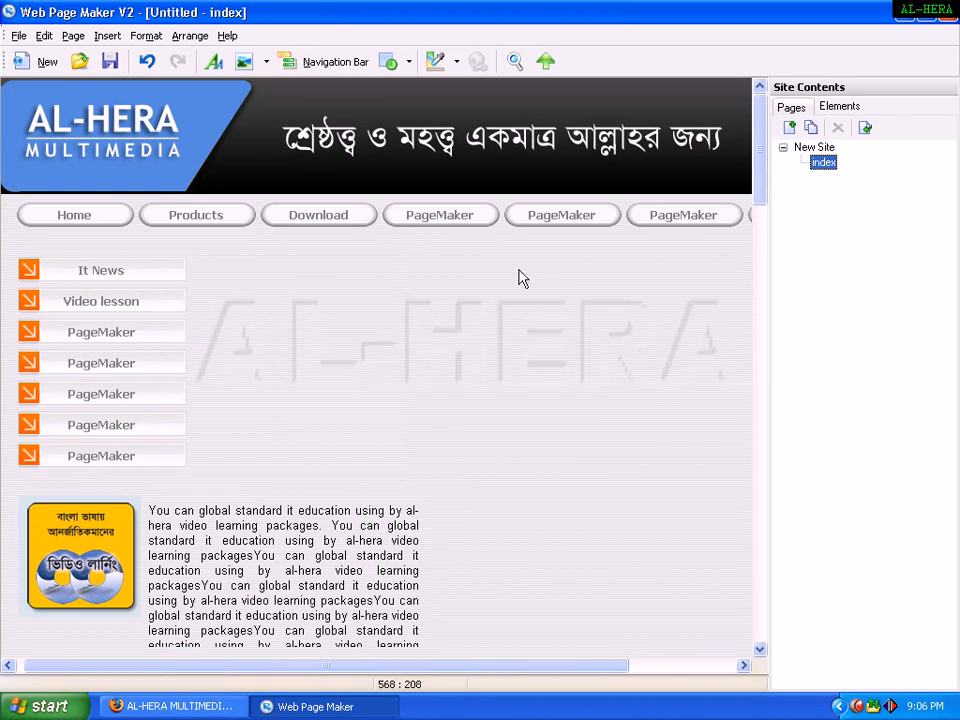
click(232, 710)
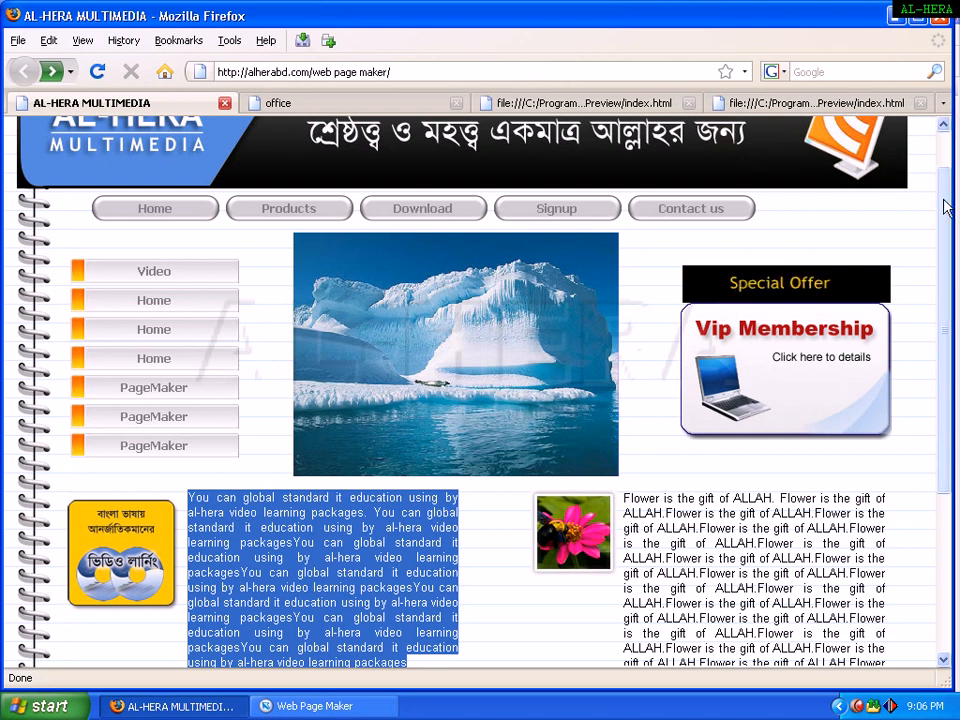
drag(945, 208, 947, 157)
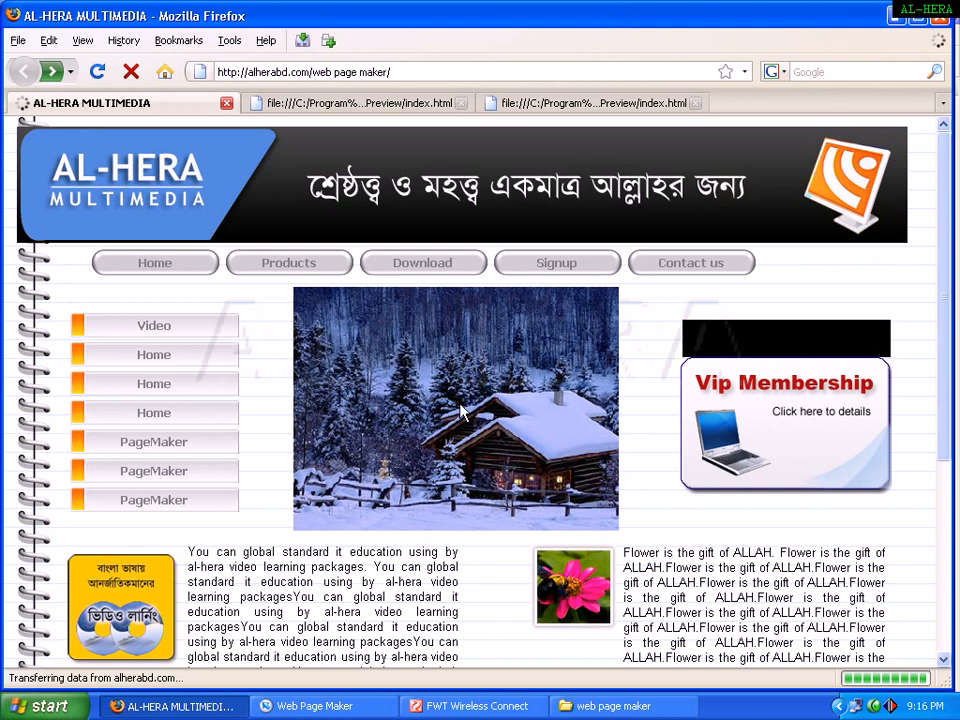
Step: Return to Web Page Maker and insert the Flash movie flash banner.swf from the web page maker folder
click(354, 707)
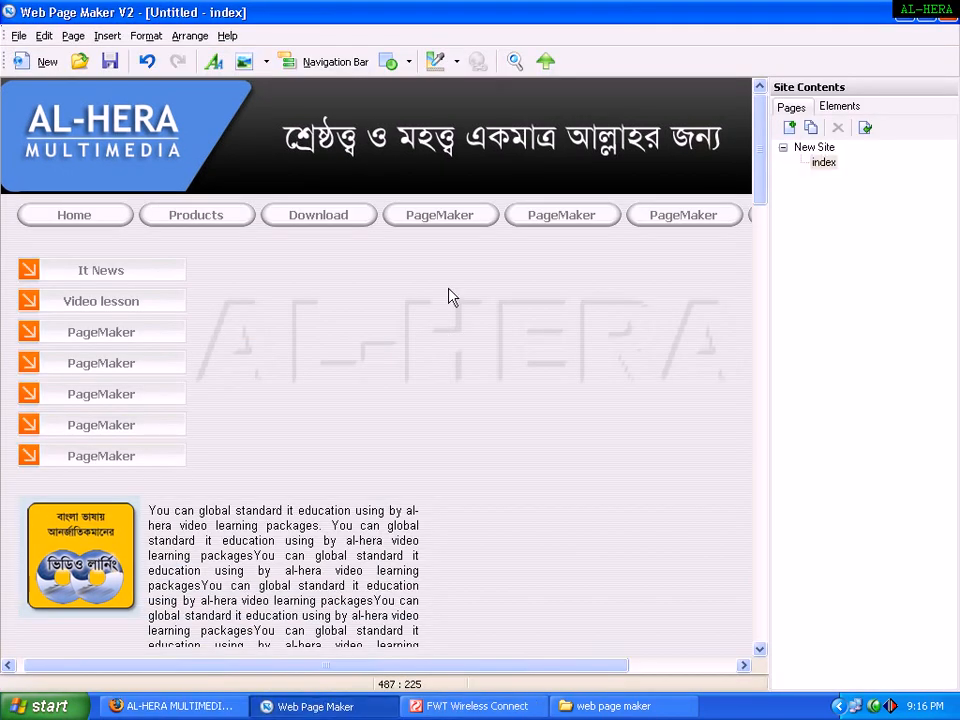
click(107, 36)
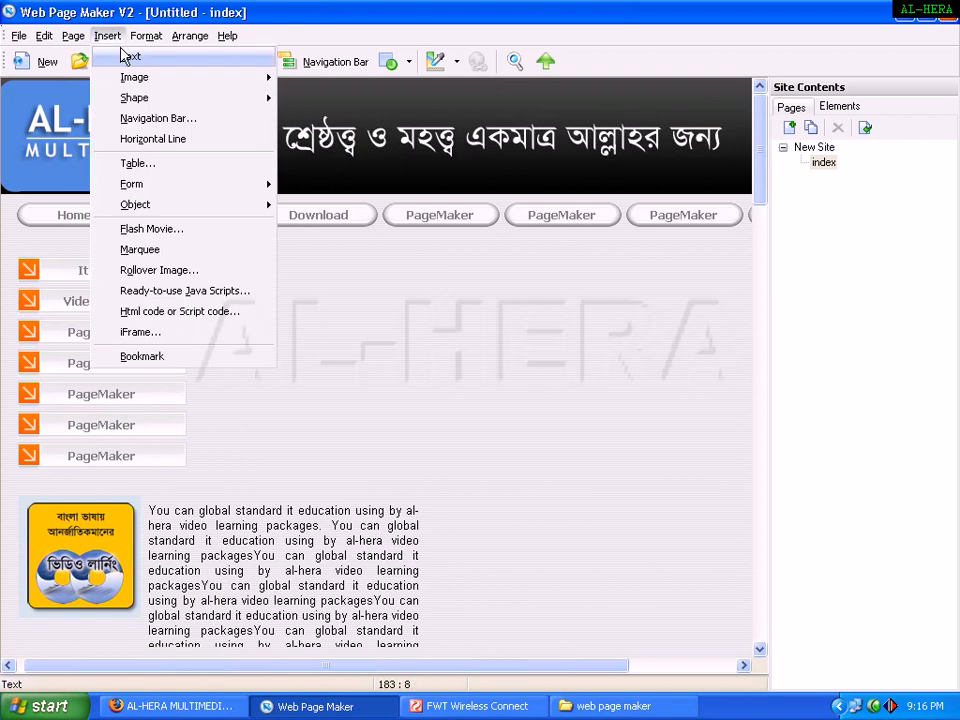
click(168, 234)
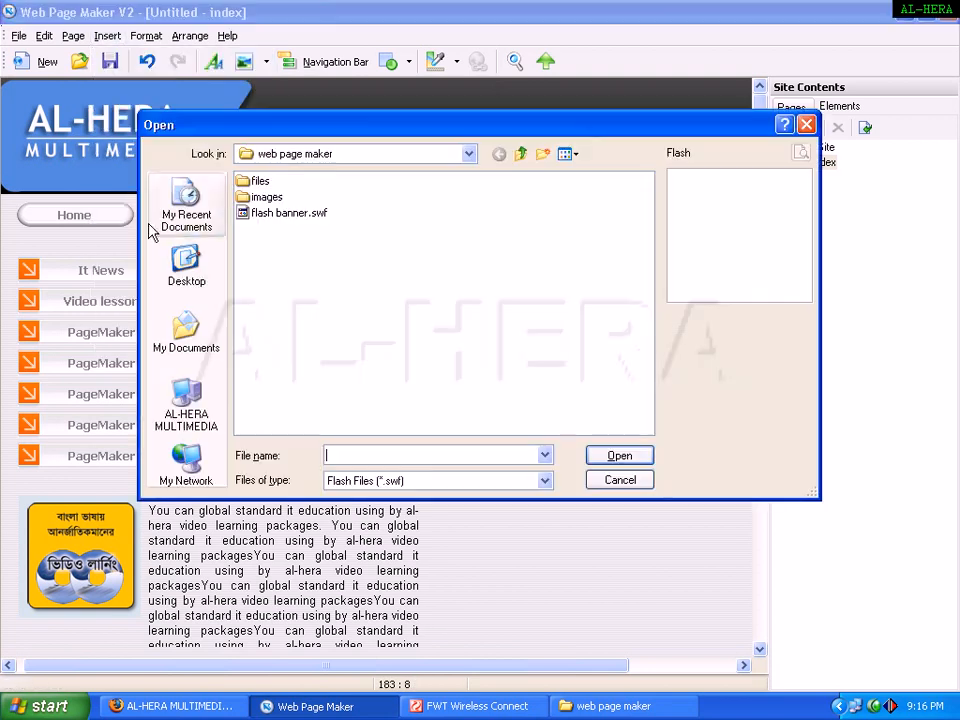
double_click(289, 213)
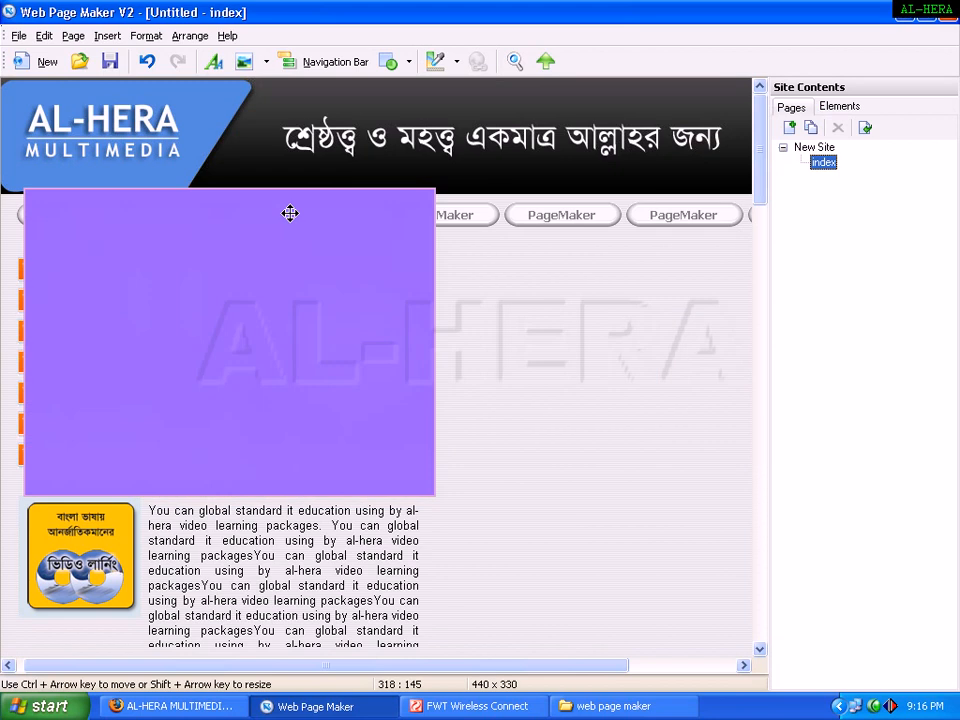
Step: Shrink the Flash movie to fit beside the vertical navigation bar, above the paragraph and below the horizontal bar, and preview the page in Firefox
drag(309, 274, 478, 309)
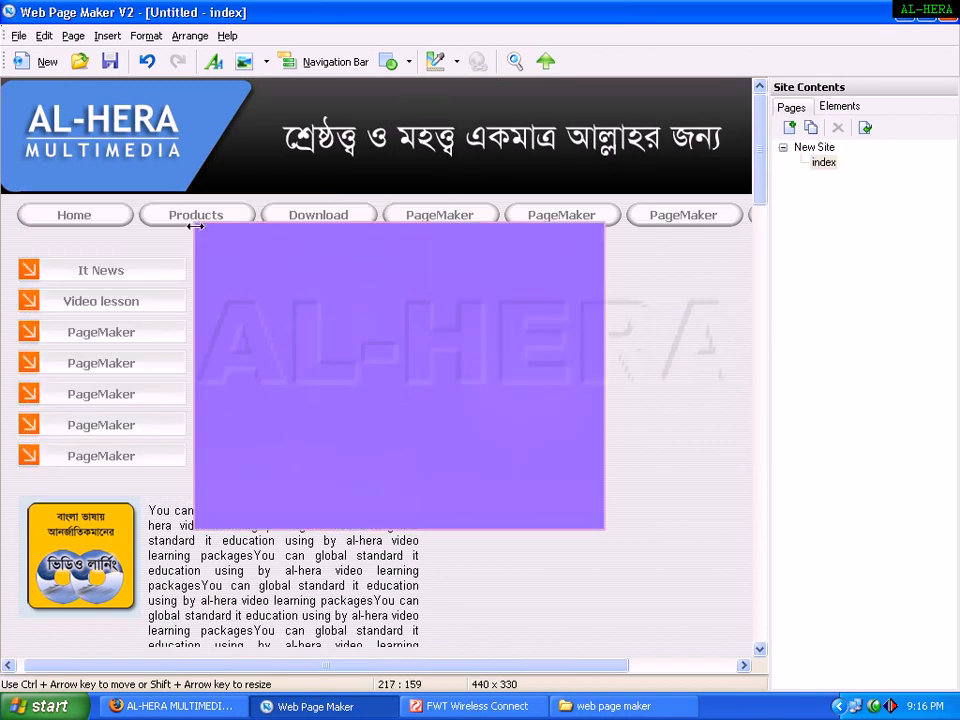
drag(199, 226, 276, 285)
drag(453, 389, 423, 349)
click(669, 279)
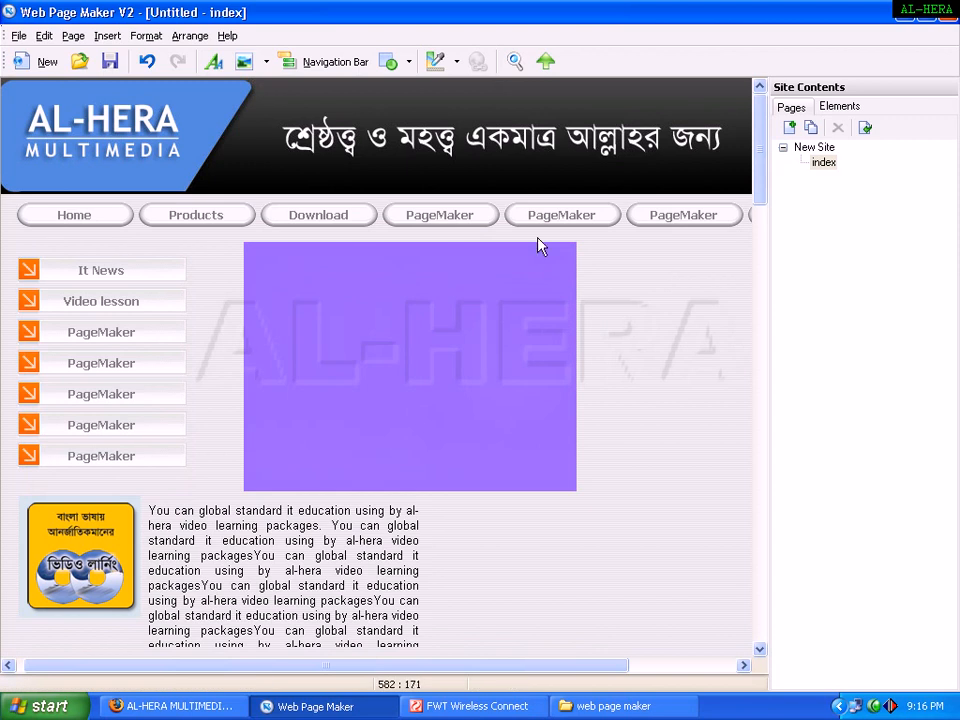
click(513, 62)
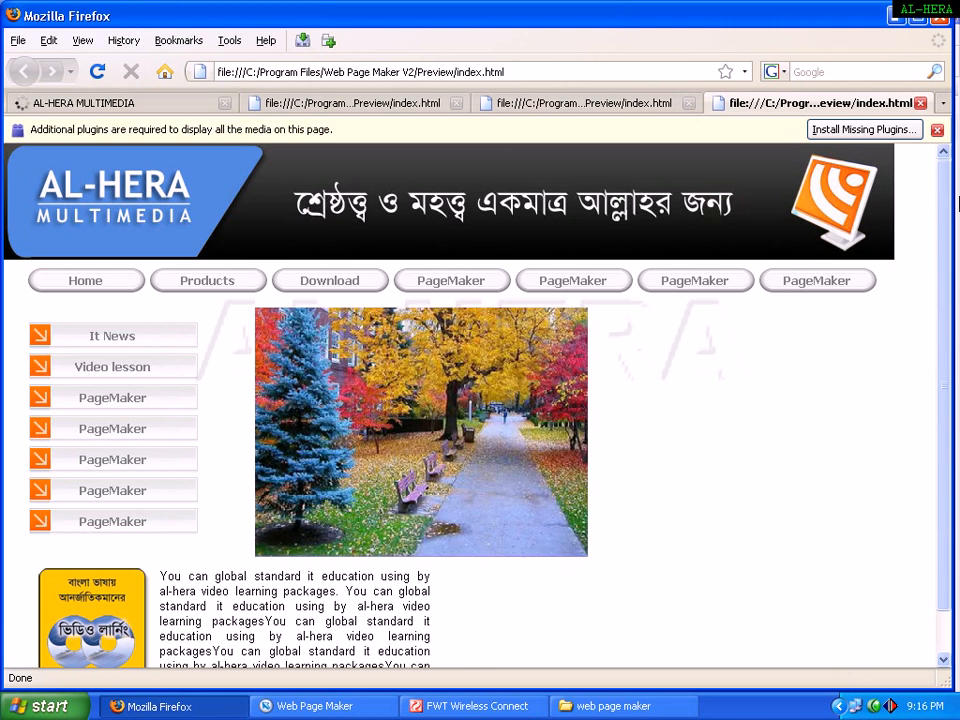
Step: Test the Products button of the horizontal navigation bar in the Firefox preview
click(317, 708)
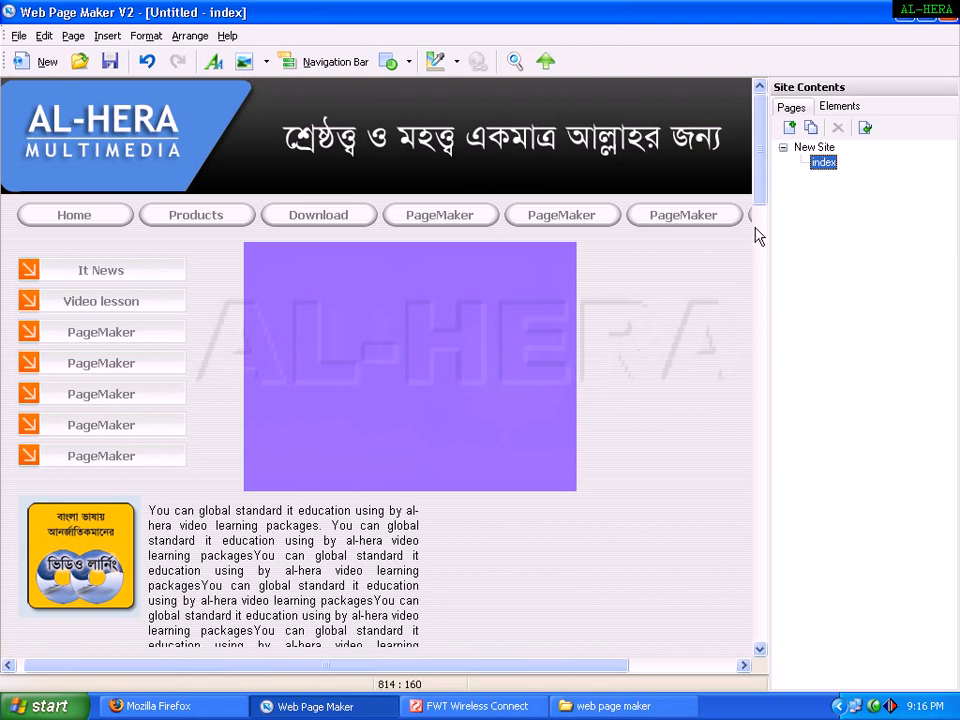
click(189, 706)
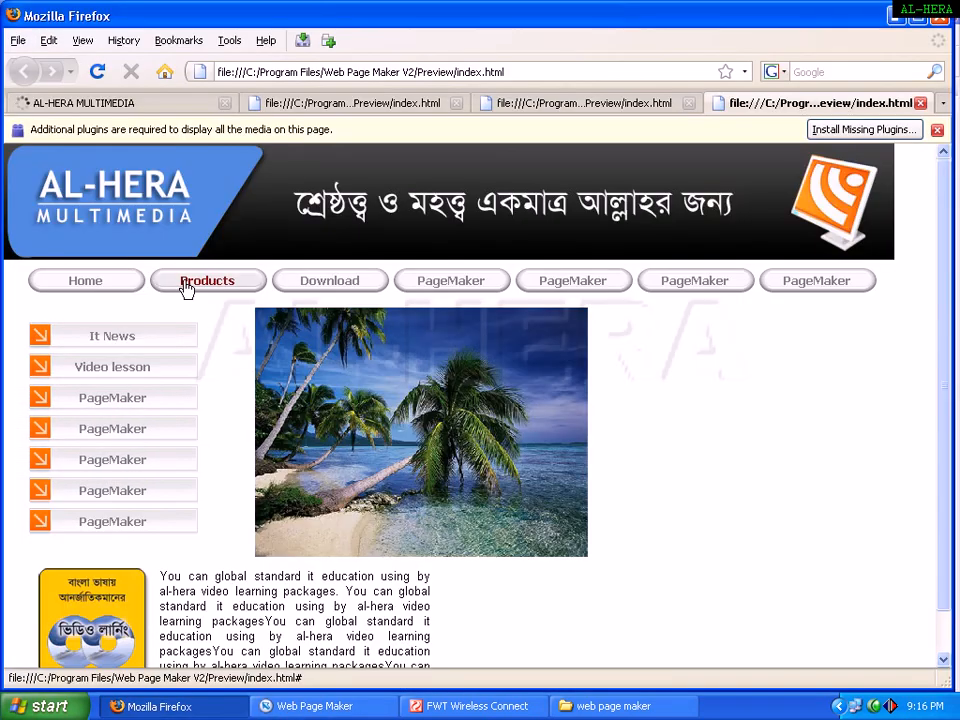
click(186, 285)
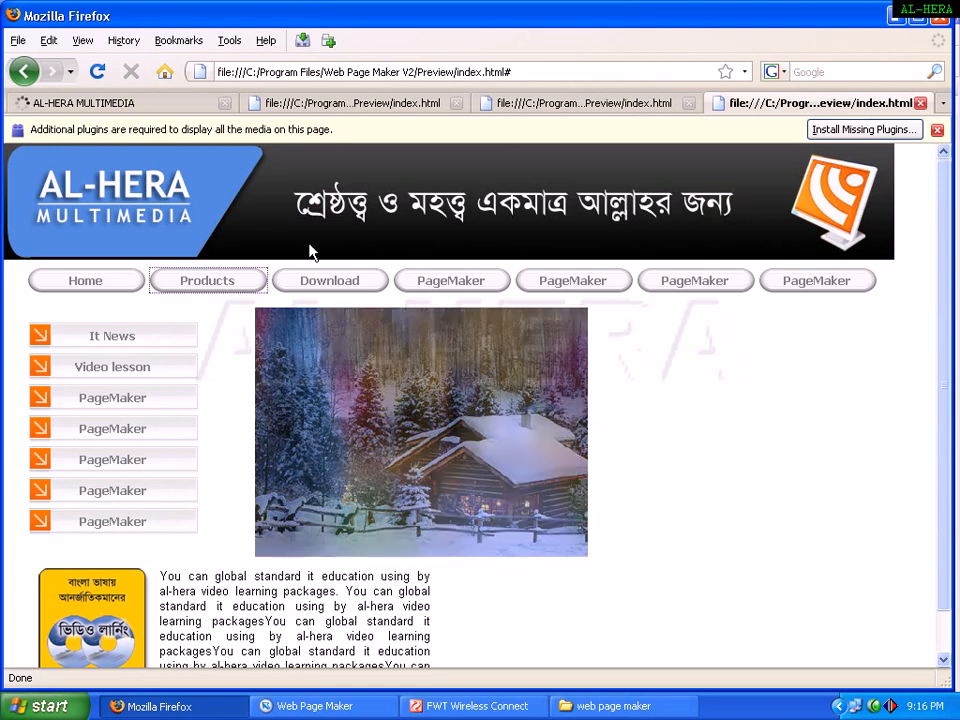
Step: Switch to the web page maker folder in Windows Explorer and copy the file name office.html
click(899, 15)
click(590, 705)
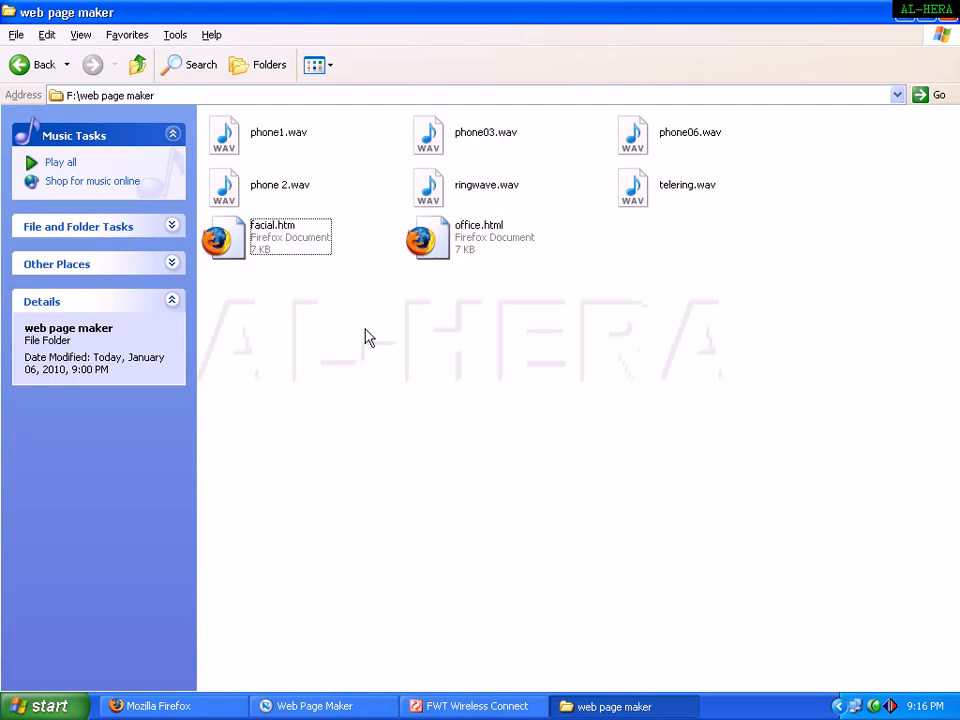
click(455, 222)
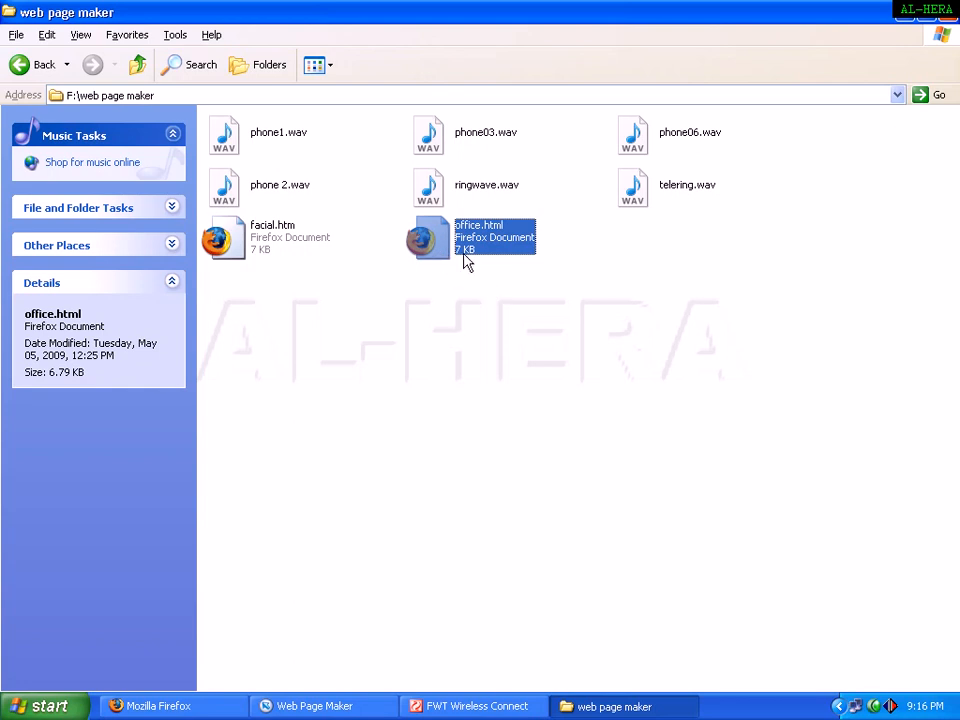
click(464, 255)
key(ctrl+c)
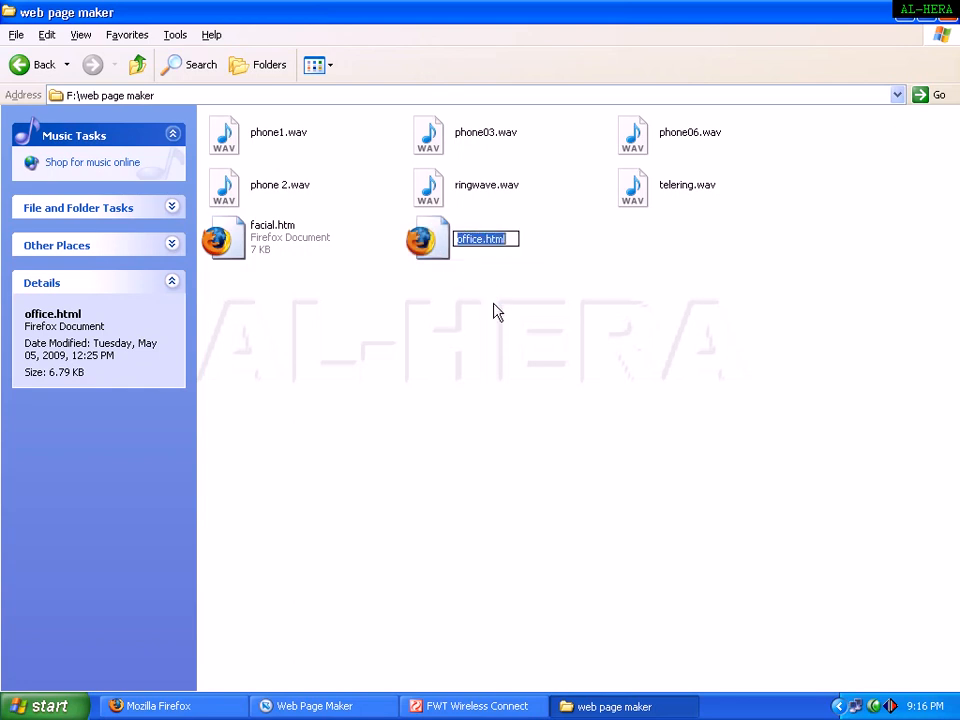
right_click(463, 233)
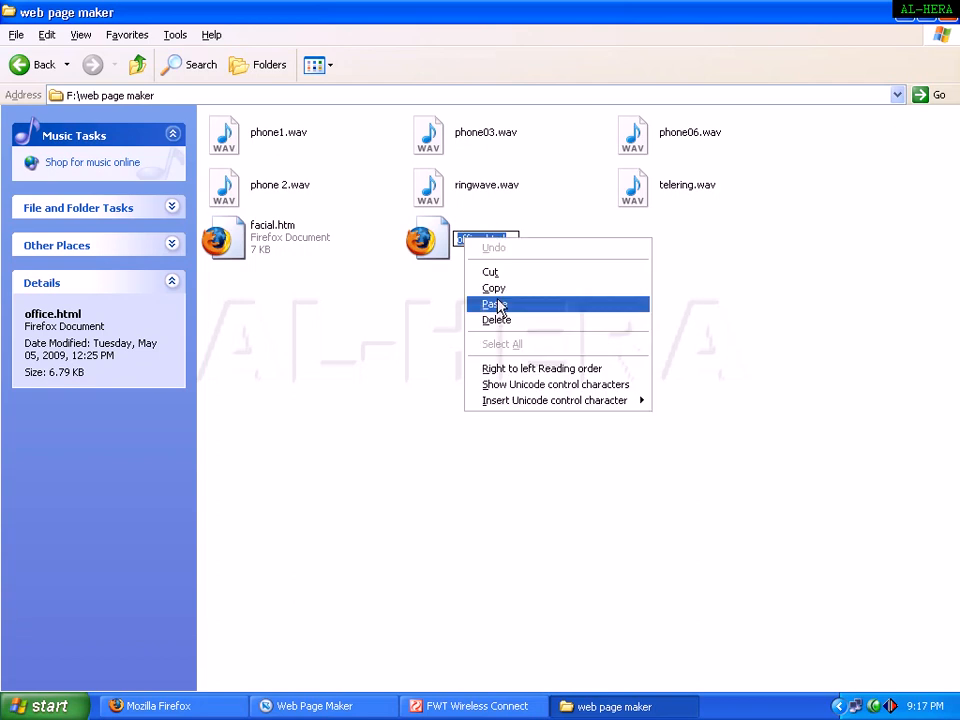
click(489, 287)
Step: Return to Web Page Maker, edit the horizontal navigation bar and set the link type of its Products item to (blank)
click(320, 706)
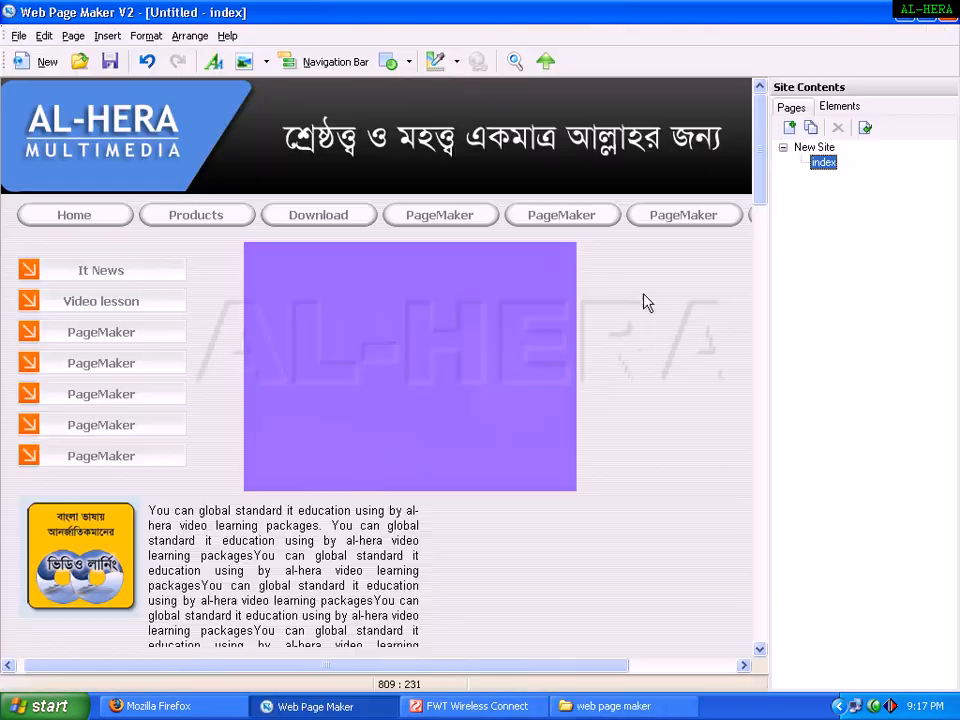
click(182, 220)
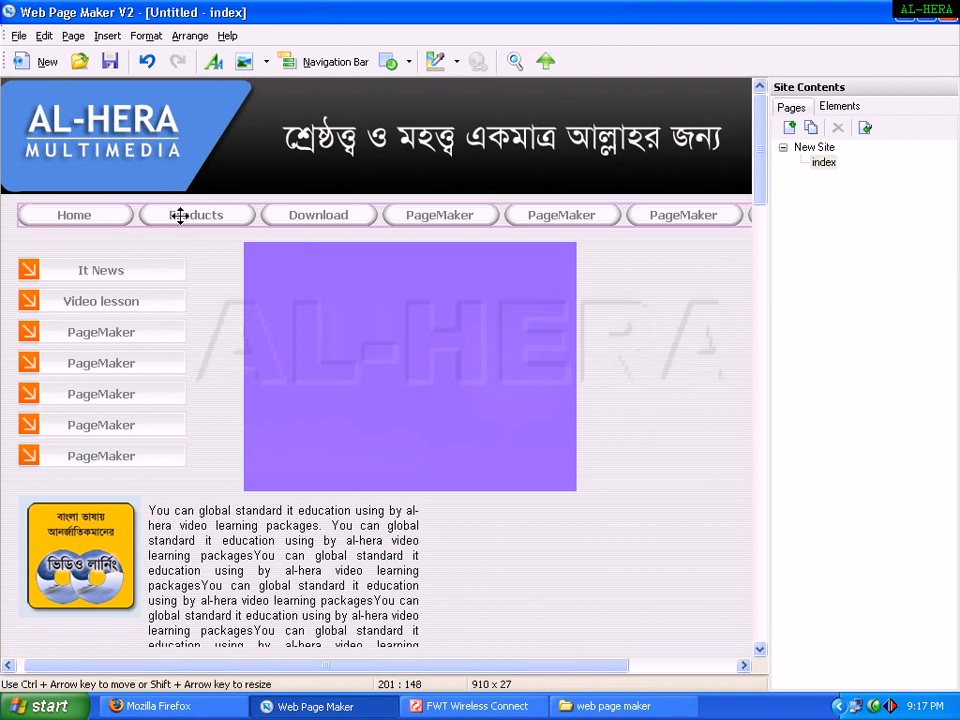
double_click(182, 220)
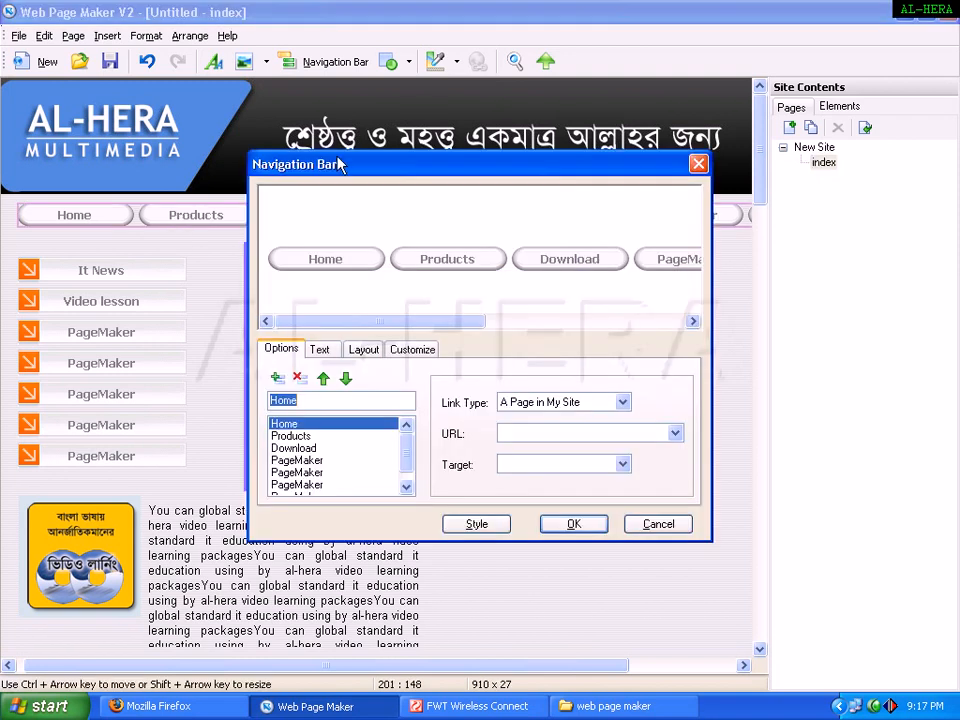
drag(340, 160, 389, 208)
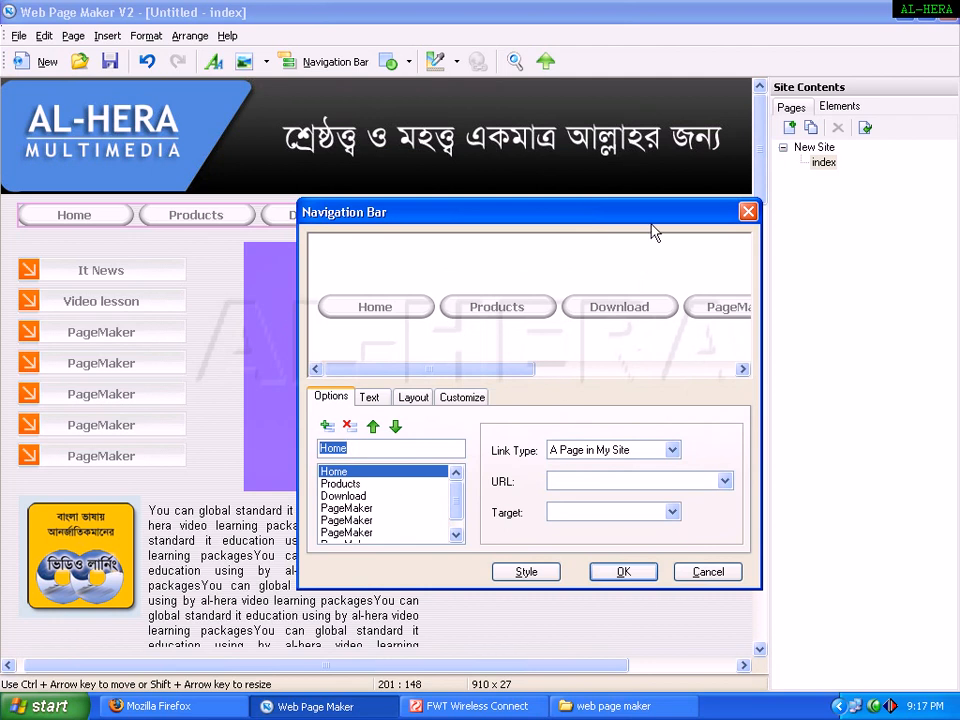
click(342, 485)
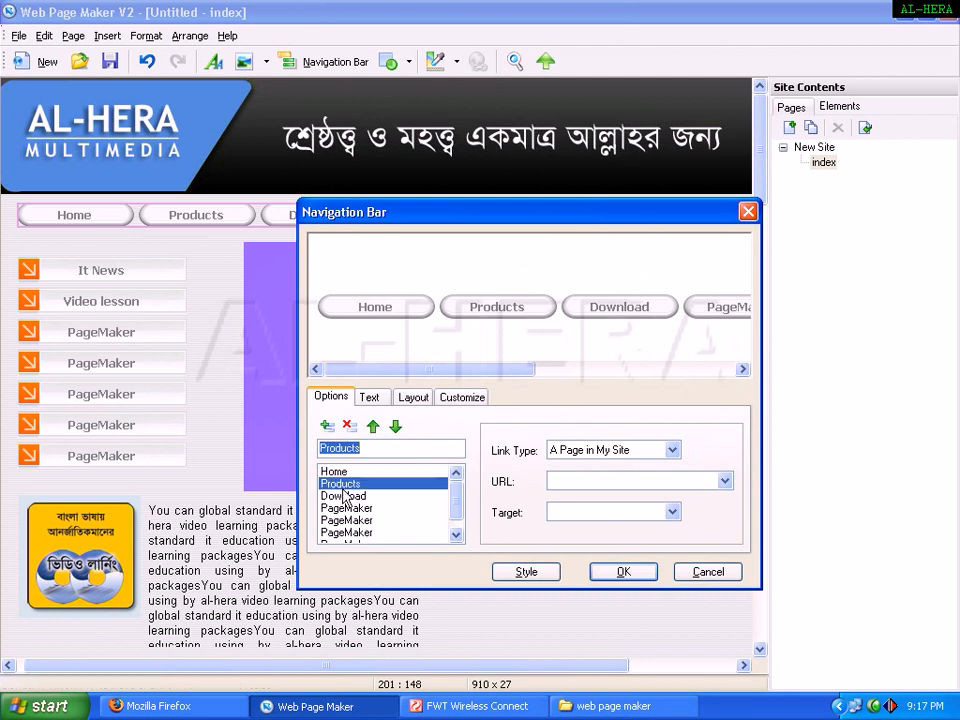
click(356, 487)
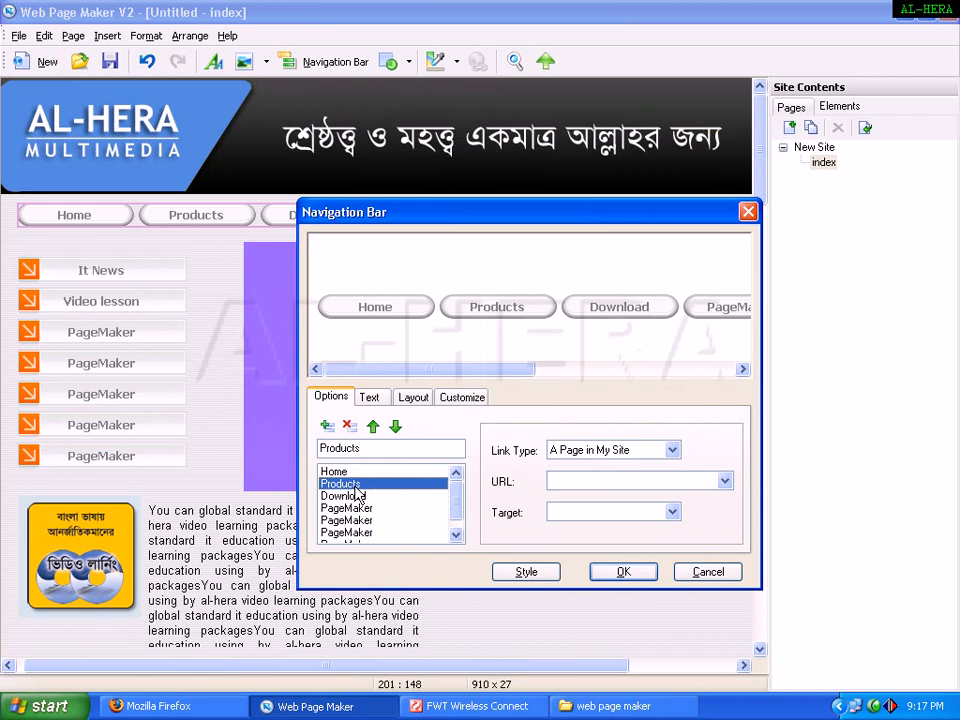
click(561, 488)
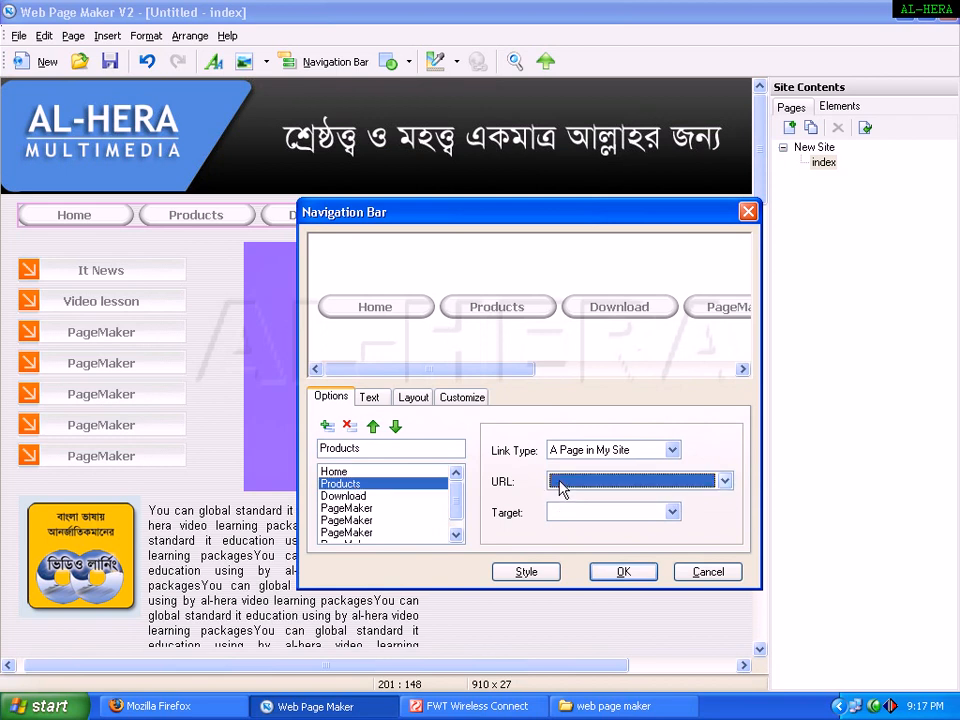
click(561, 488)
click(567, 455)
click(567, 455)
click(575, 467)
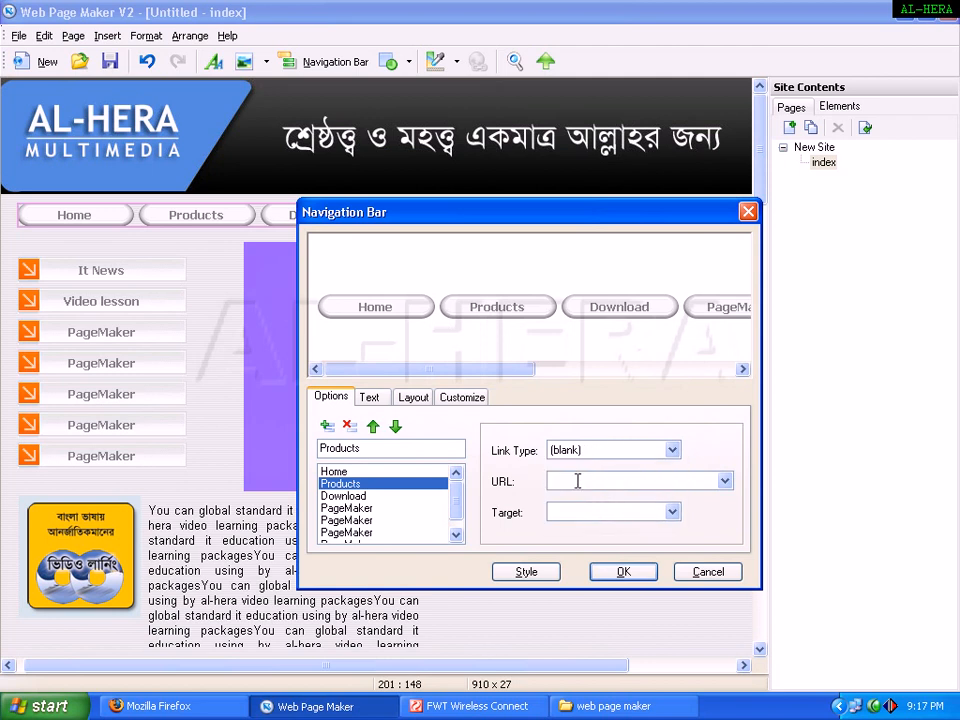
Step: Paste office.html as the URL of the Products item and apply the navigation bar settings
right_click(577, 481)
click(610, 549)
key(shift+Left)
key(shift+Left)
key(shift+Left)
key(shift+Left)
key(shift+Left)
key(shift+Left)
key(shift+Left)
key(shift+Left)
key(shift+Left)
key(shift+Left)
key(shift+Left)
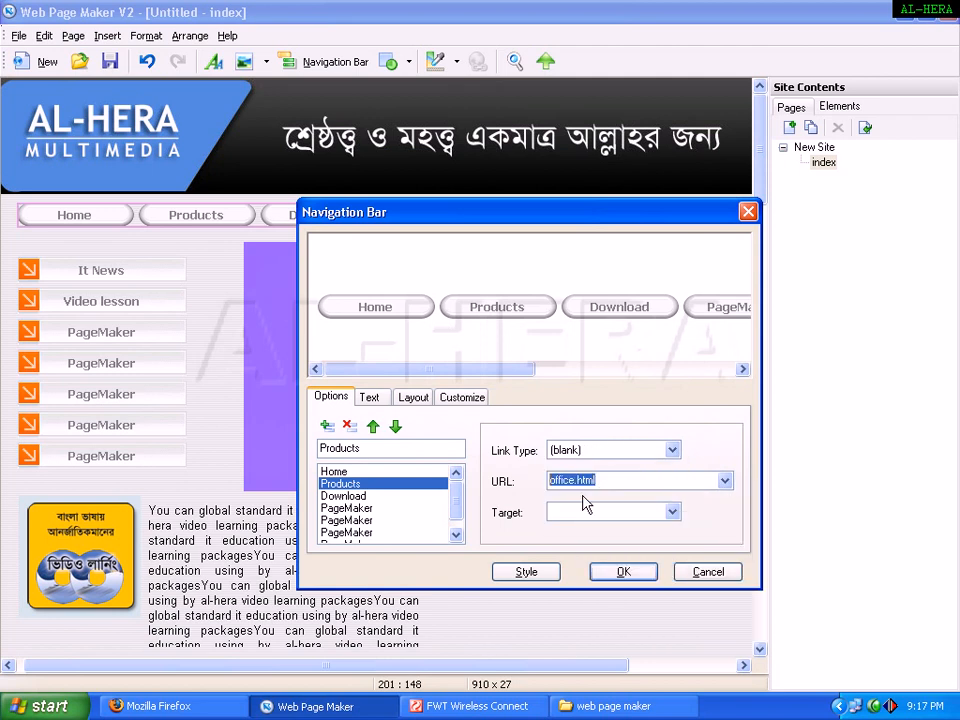
click(601, 482)
drag(609, 484, 553, 477)
click(604, 452)
click(603, 465)
click(603, 479)
click(636, 578)
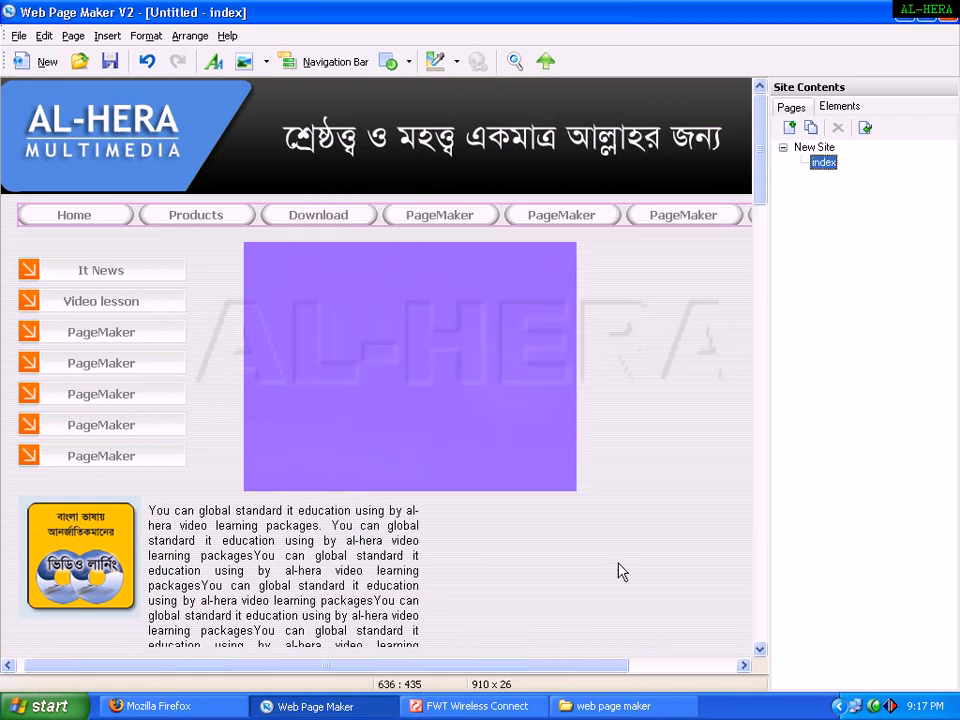
Step: Preview the page in Firefox, test the Products link and its target address, and bring up the AL-HERA MULTIMEDIA sample site
click(516, 63)
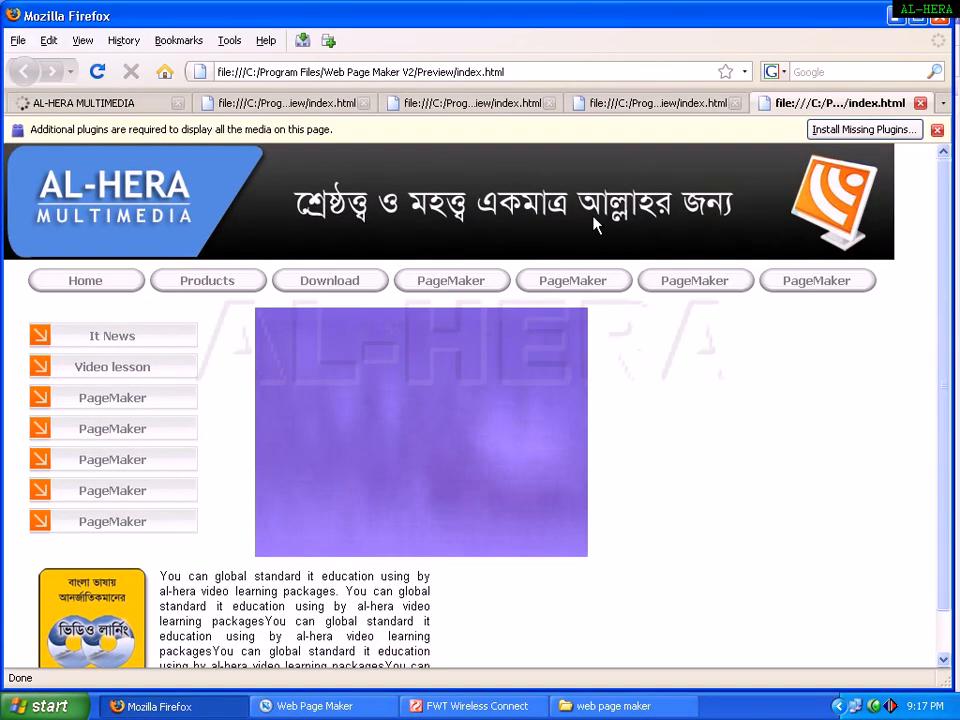
click(222, 290)
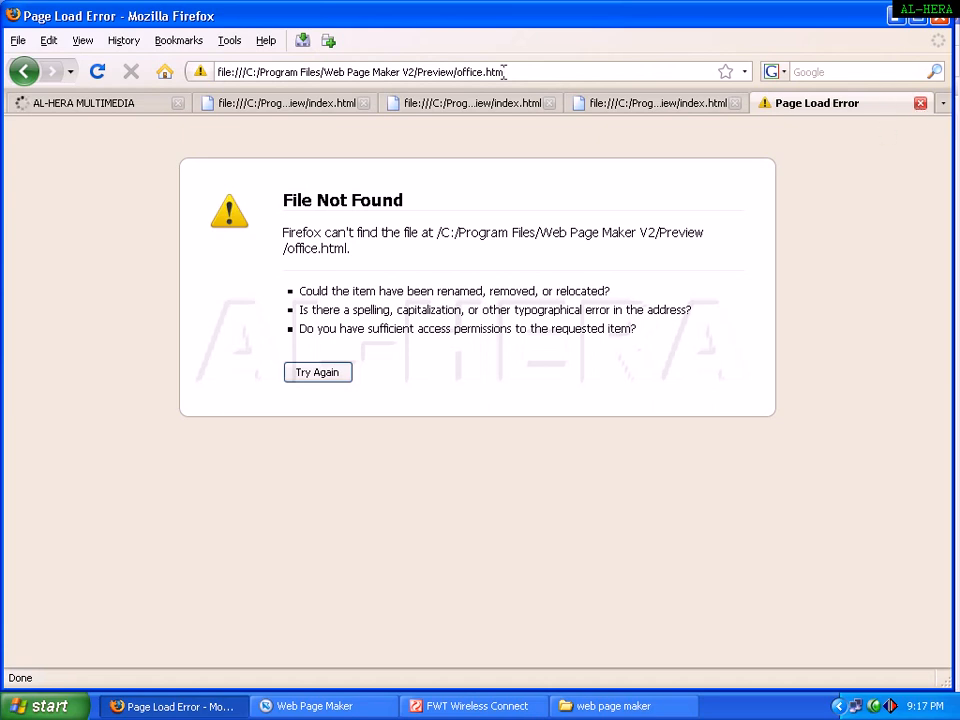
drag(506, 71, 456, 70)
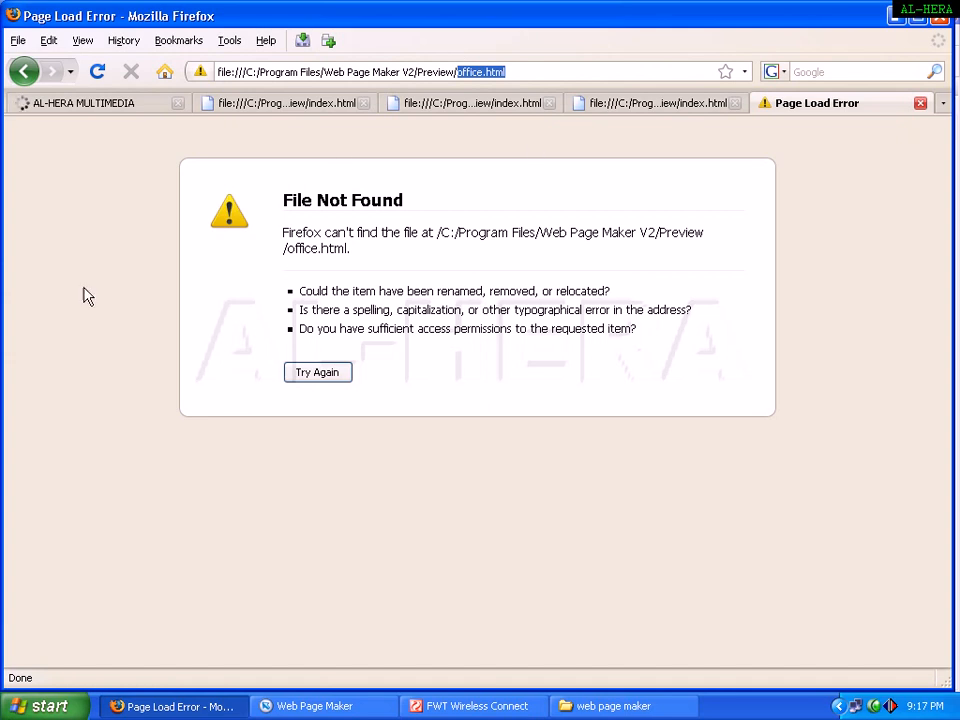
click(118, 104)
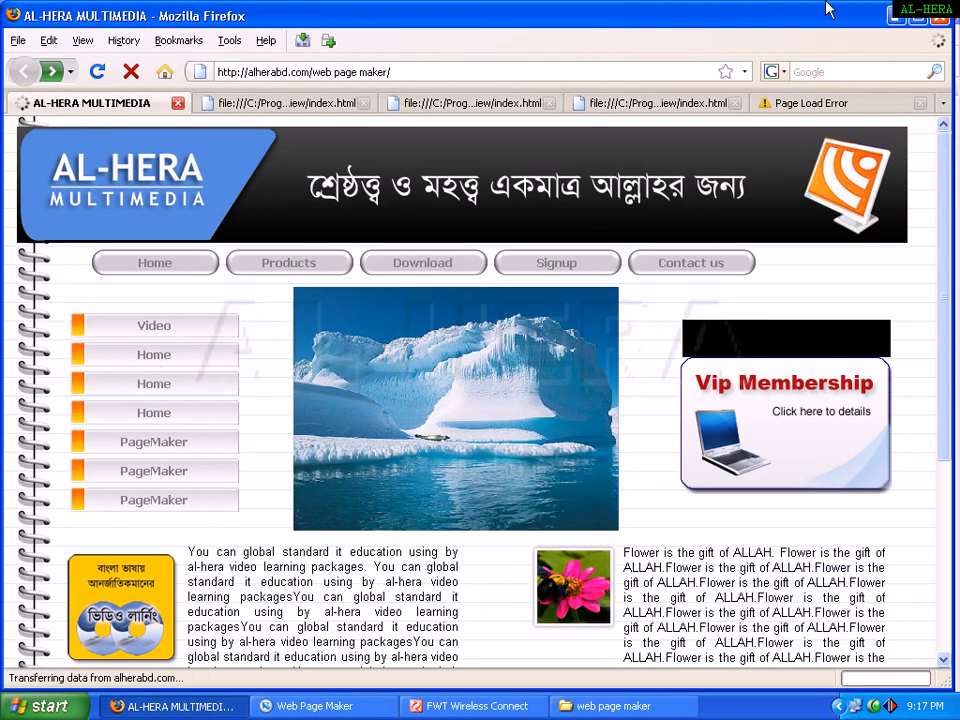
Step: Return to Web Page Maker and review the audio and video object types available for insertion
click(322, 706)
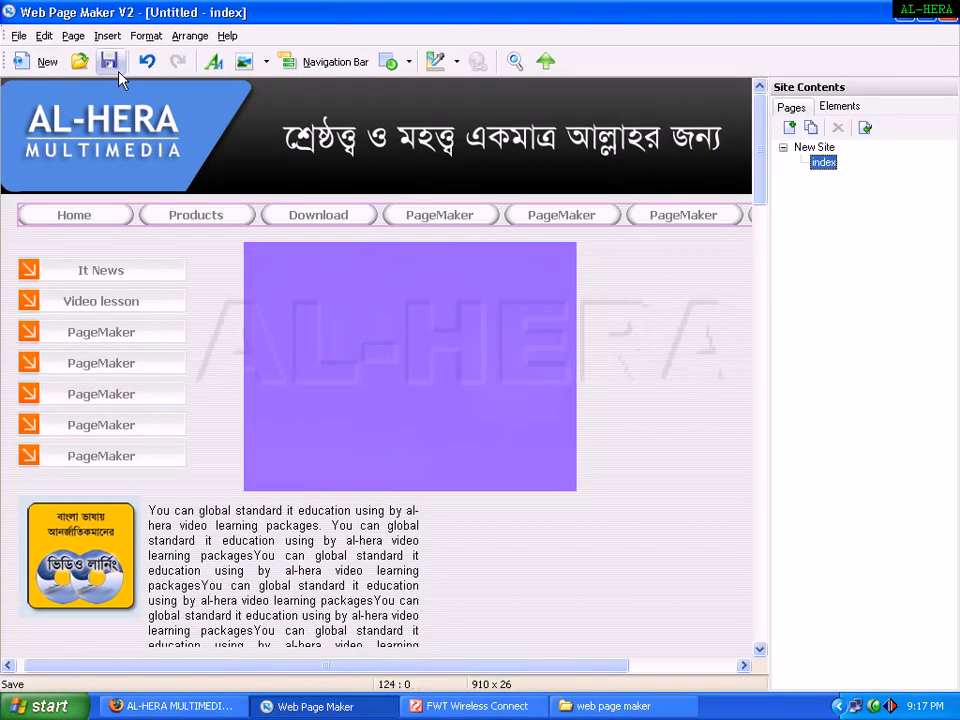
click(107, 40)
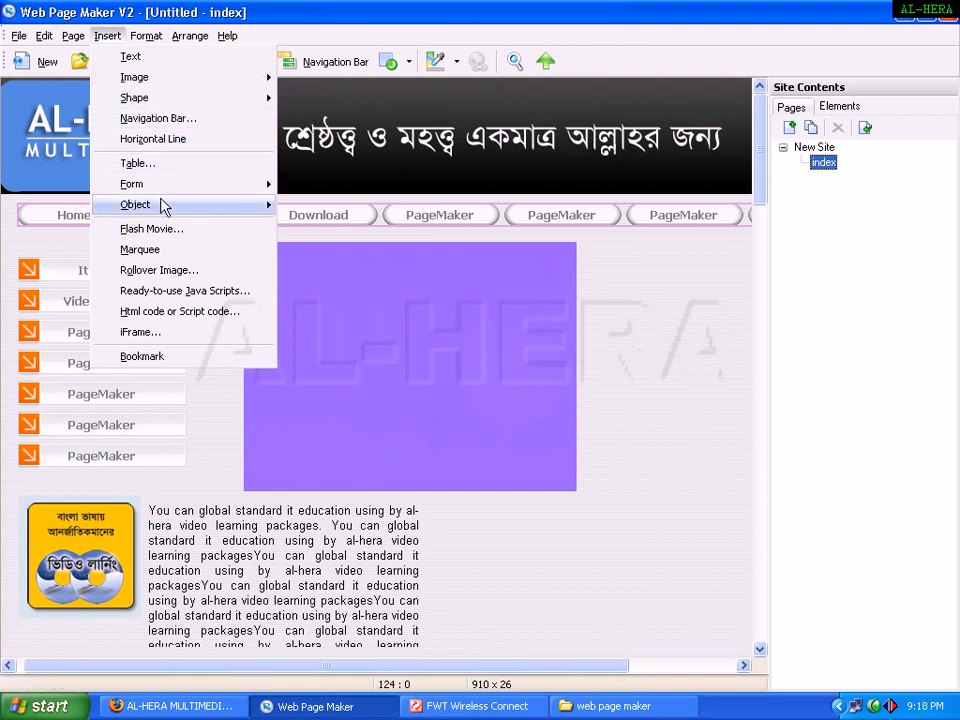
mouse_move(165, 206)
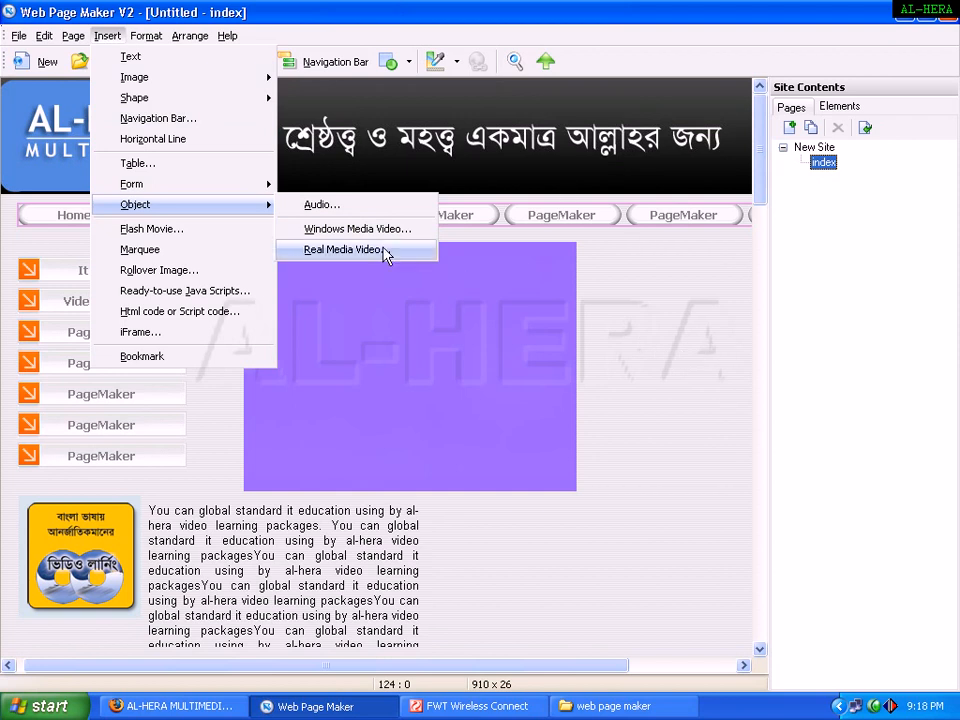
click(628, 332)
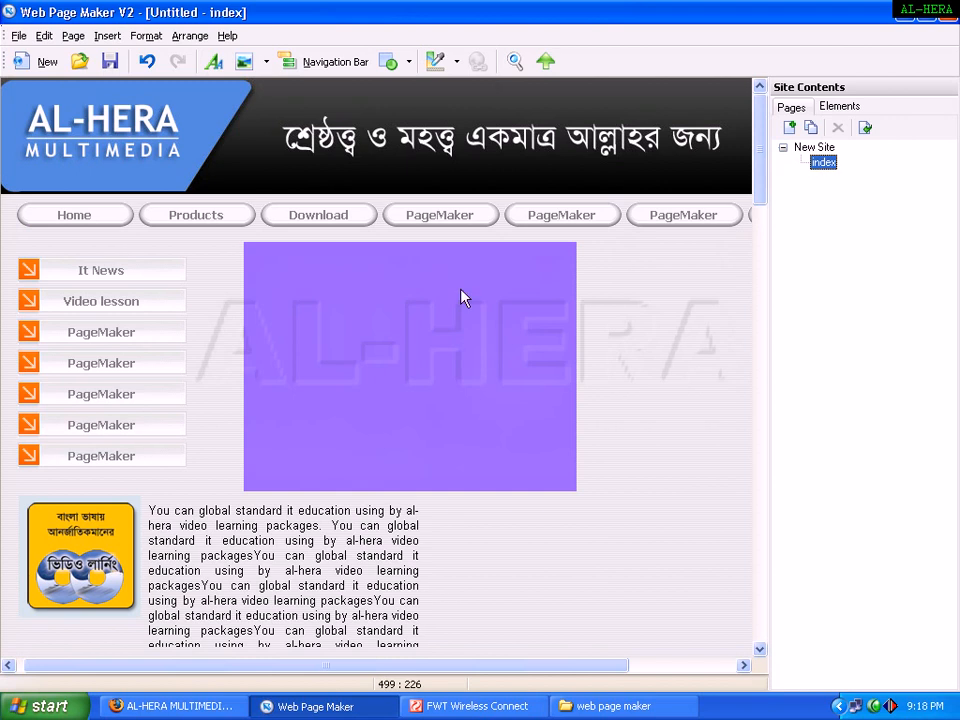
Step: Add a new page to the site and name it download
right_click(825, 170)
click(763, 175)
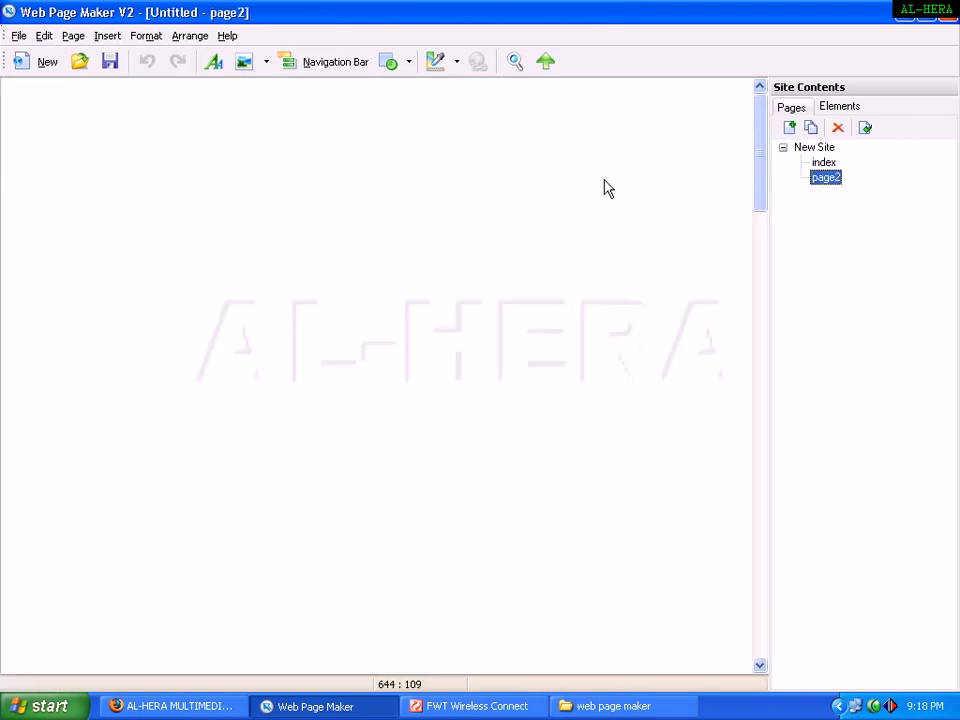
double_click(826, 177)
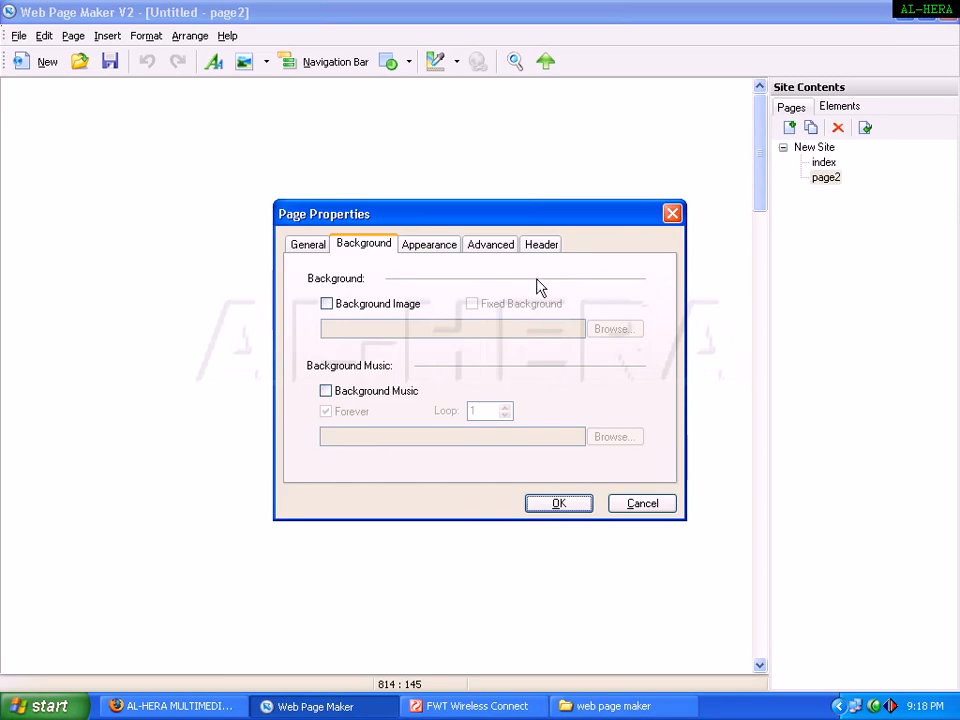
key(Escape)
click(828, 178)
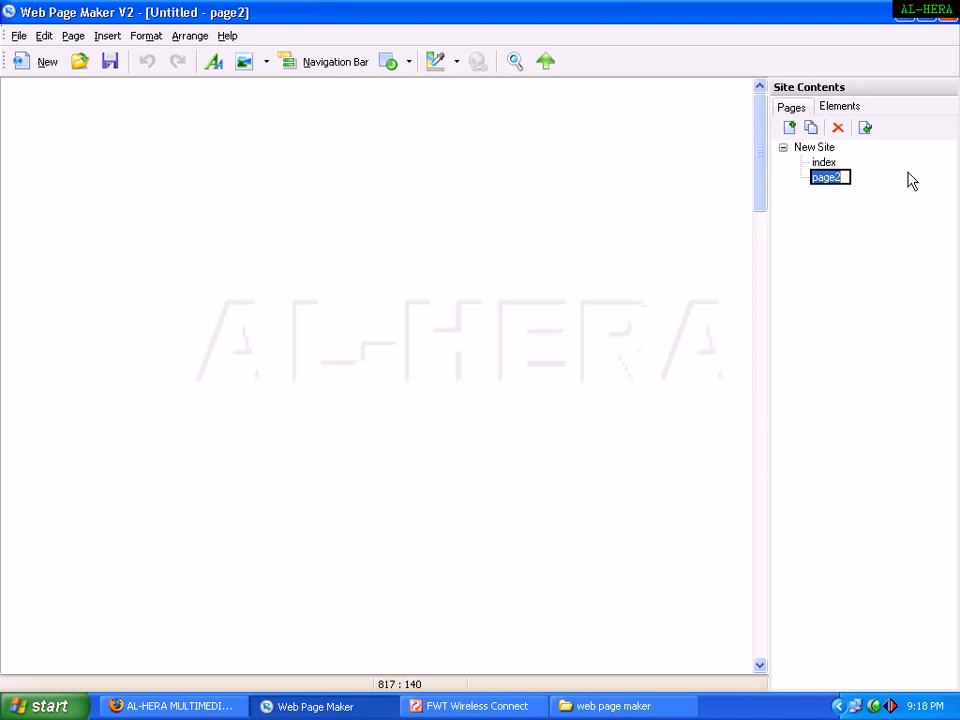
text(download)
key(Return)
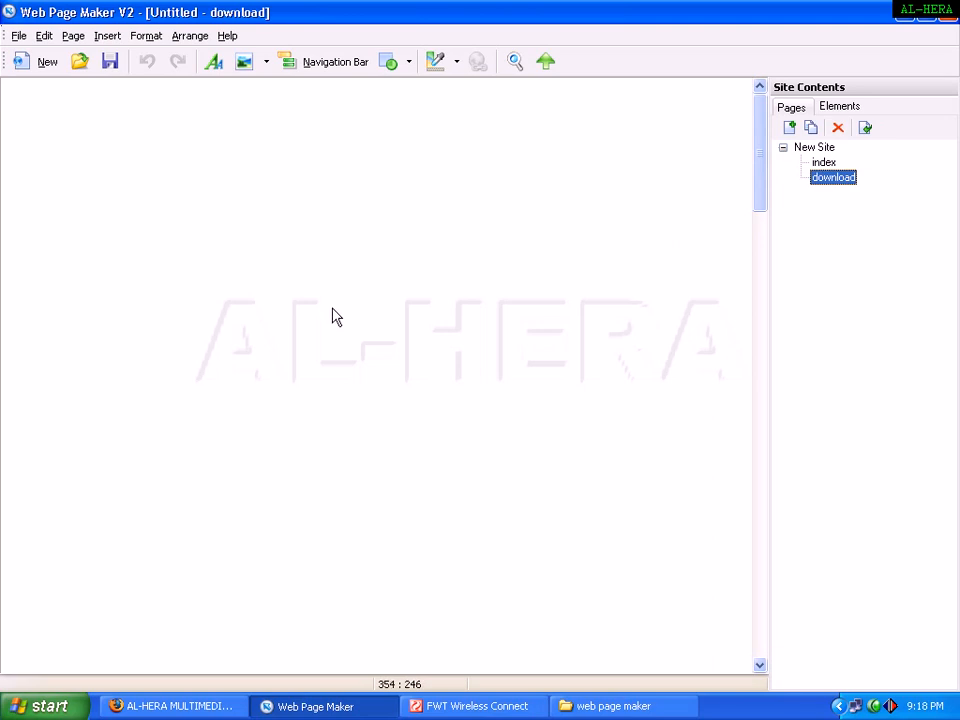
Step: Apply the Merry Christmas snowflake image from the library's backgroud2 category as the download page's background
right_click(299, 217)
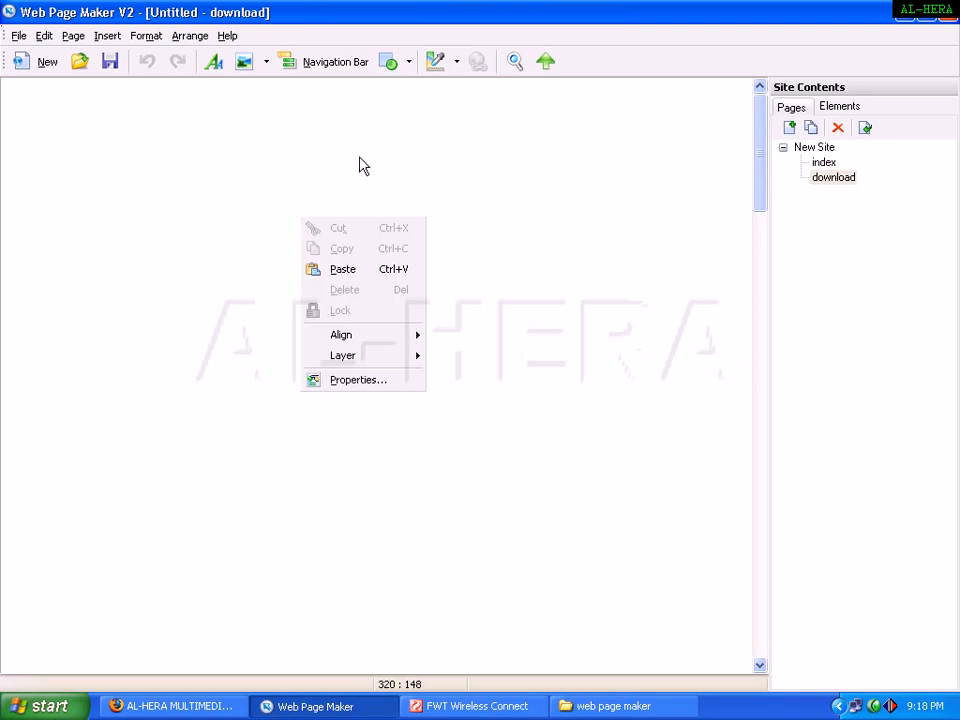
click(187, 96)
click(107, 36)
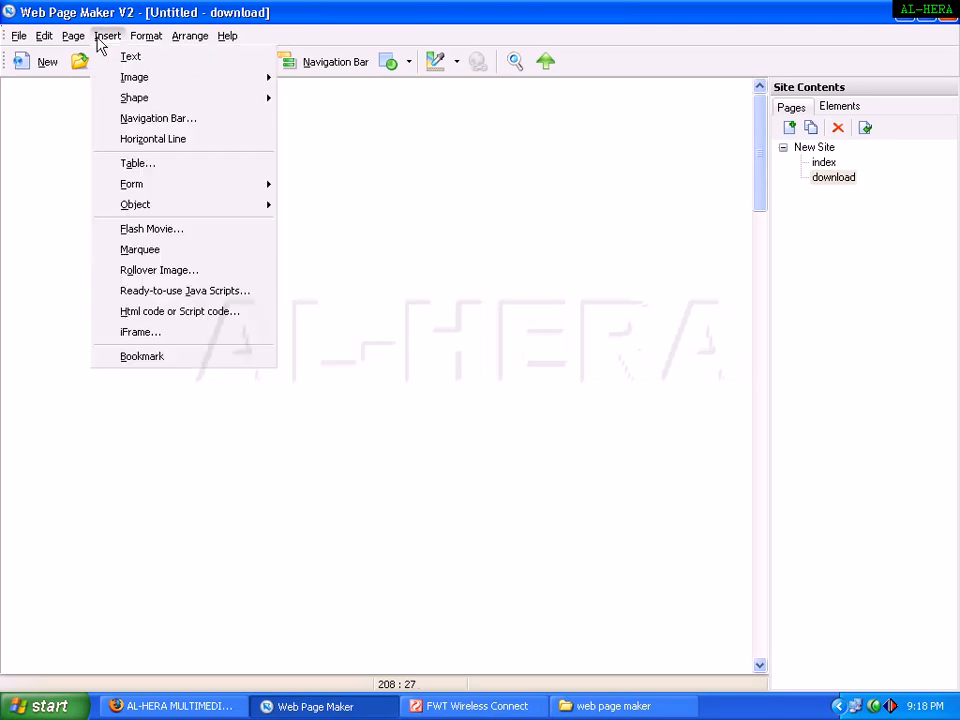
mouse_move(228, 82)
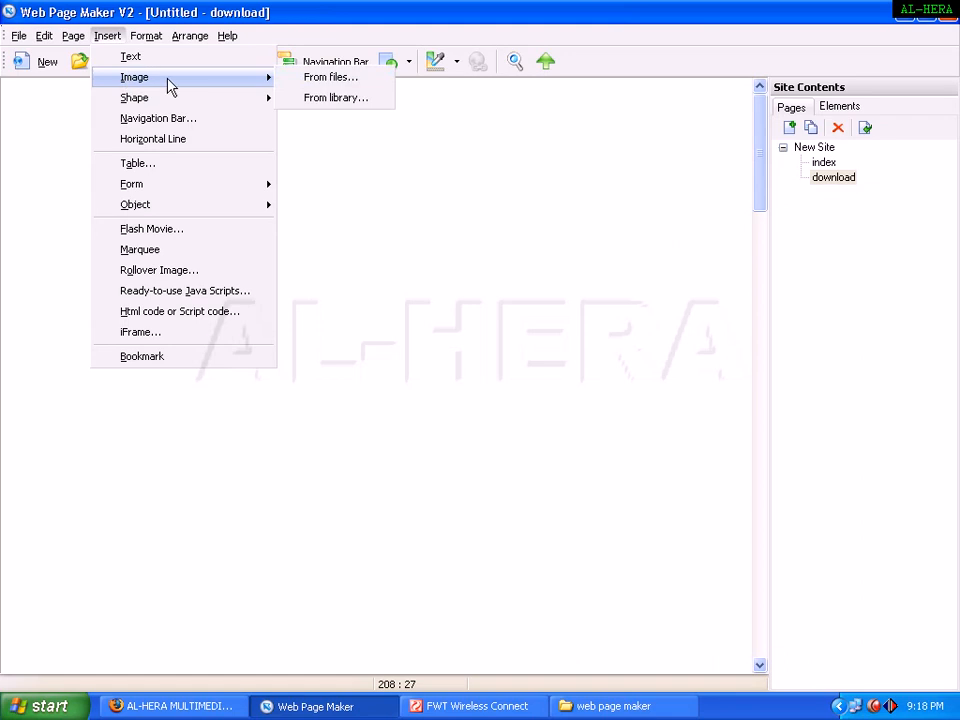
click(323, 97)
click(360, 208)
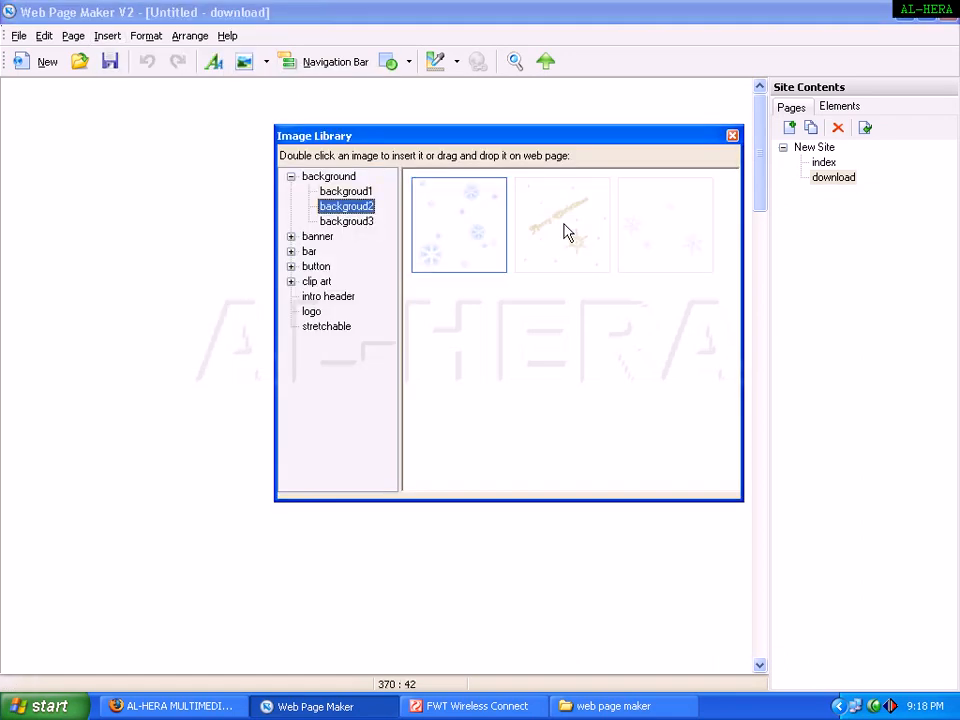
double_click(604, 236)
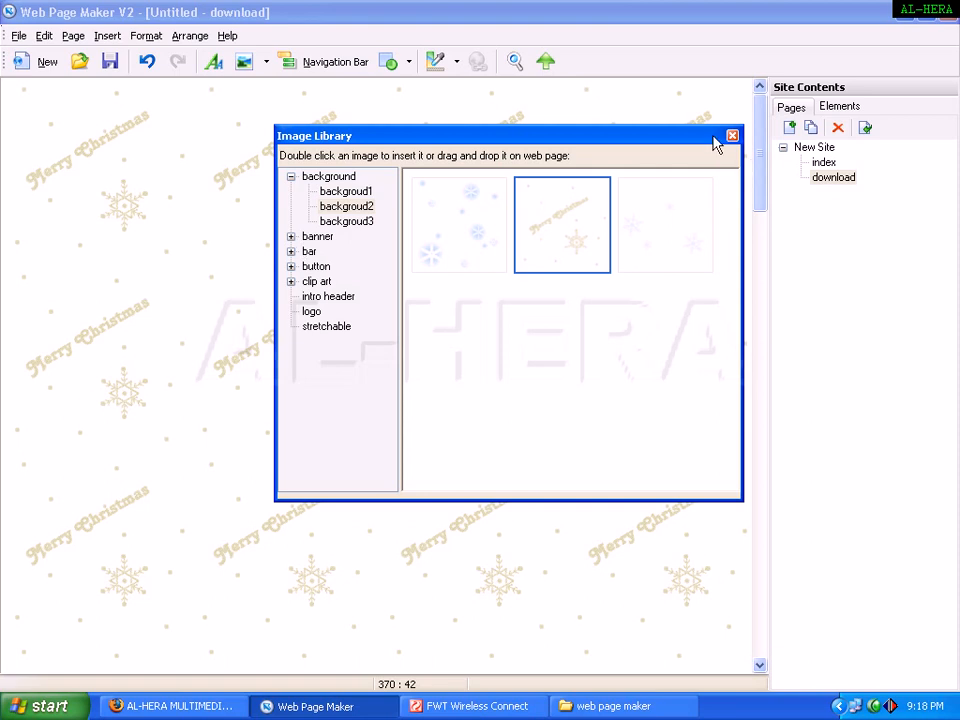
click(731, 135)
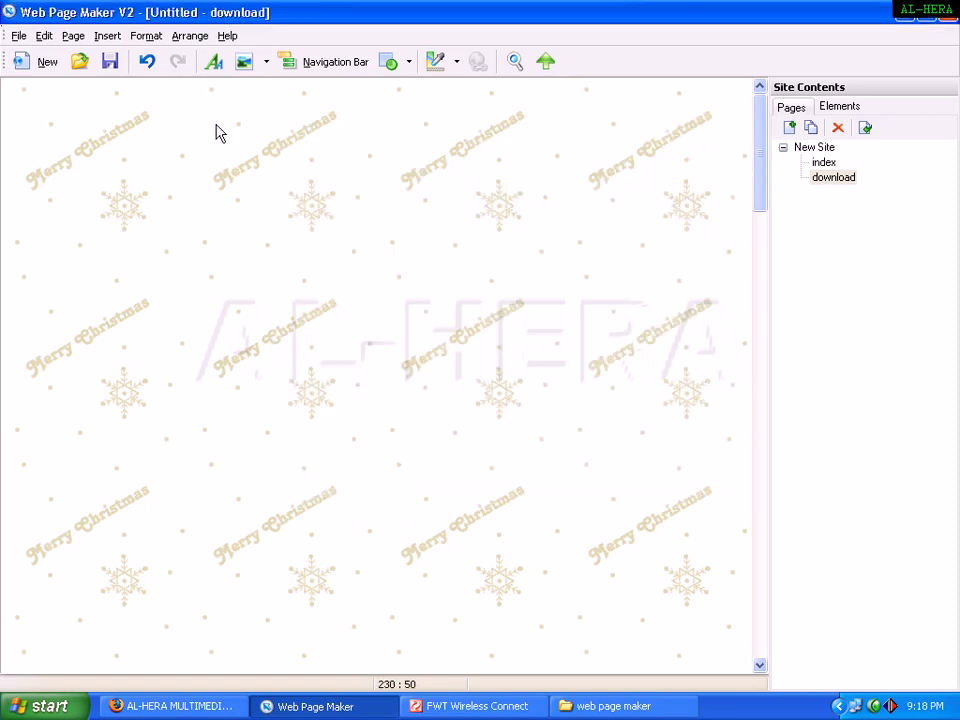
Step: Insert bannerfinal.jpg from the Image folder and place it across the upper part of the download page
click(107, 36)
mouse_move(142, 79)
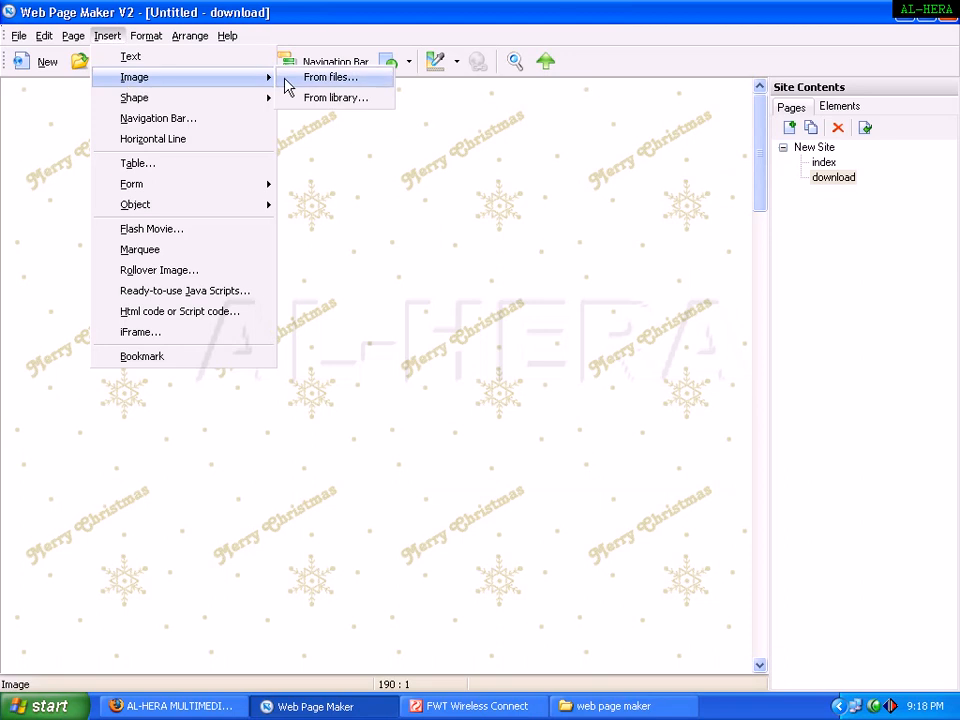
click(321, 86)
click(262, 213)
click(266, 181)
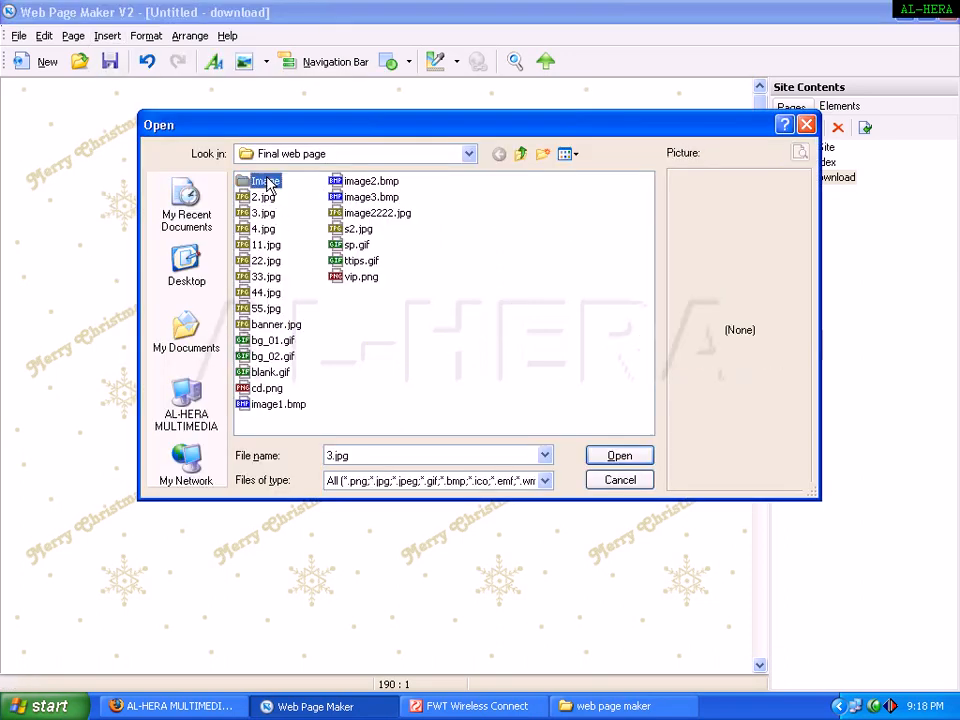
double_click(266, 181)
click(280, 197)
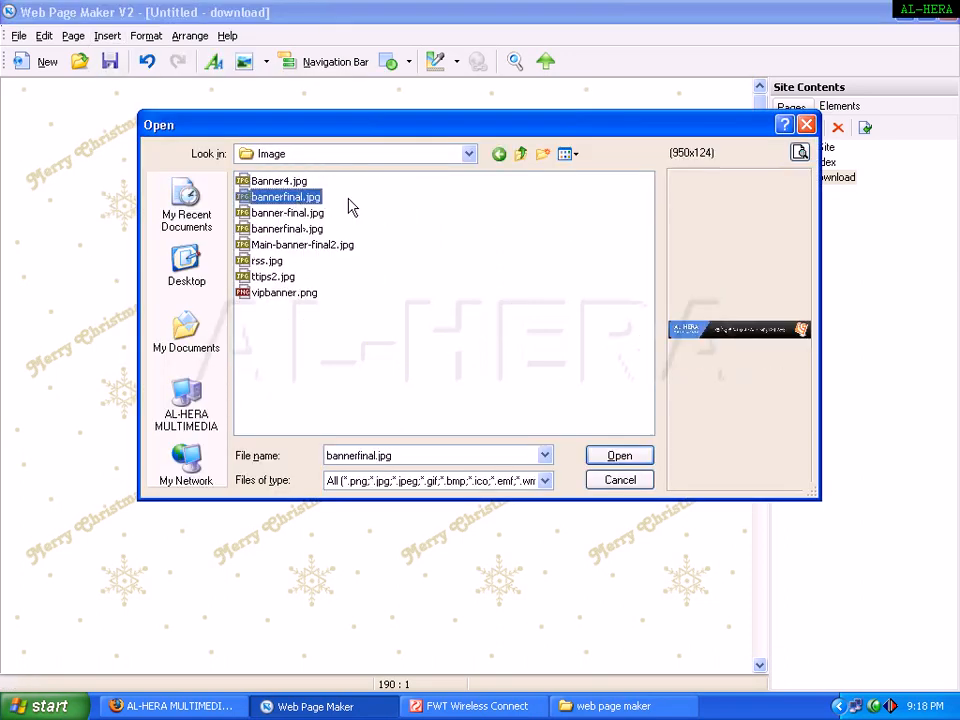
key(Return)
drag(458, 232, 338, 135)
click(305, 287)
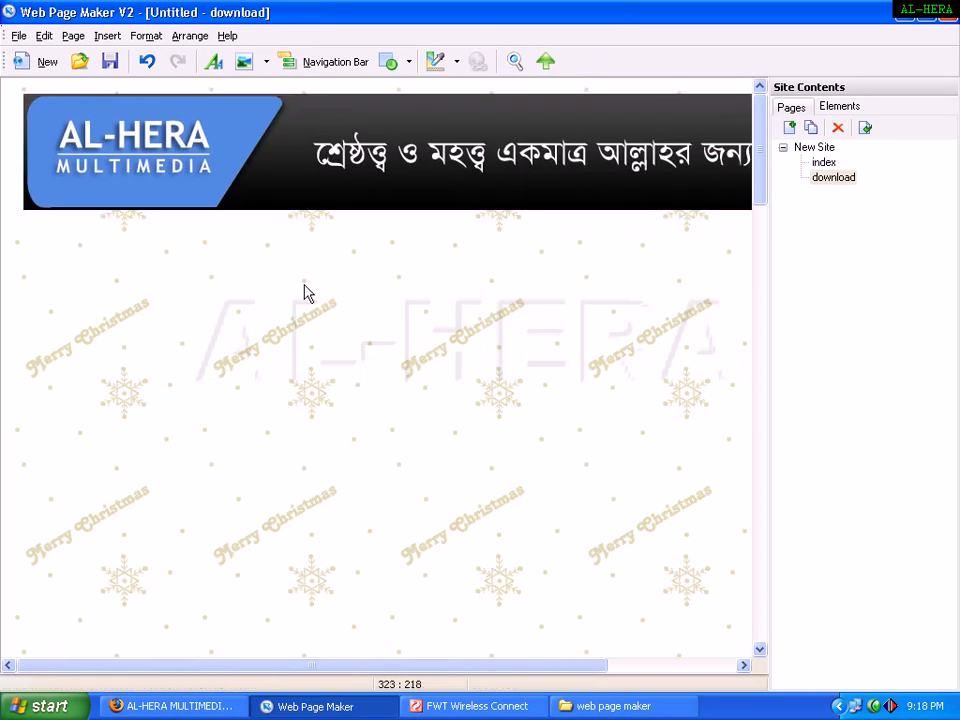
Step: Start a new navigation bar using the dark grey template from the Rectangle2 style category
click(107, 36)
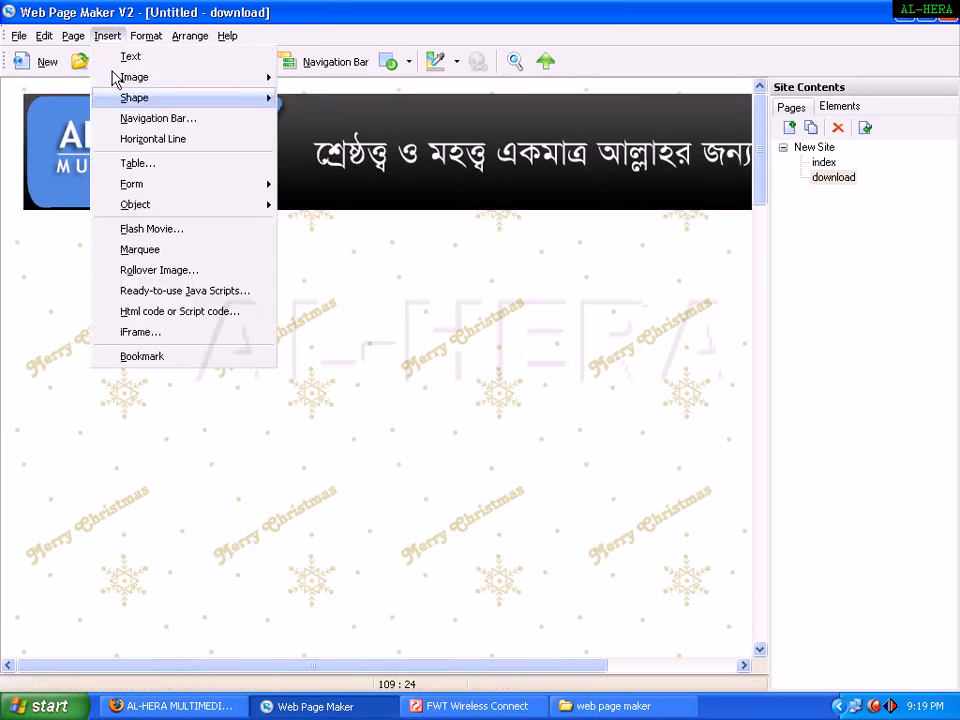
click(158, 119)
click(303, 245)
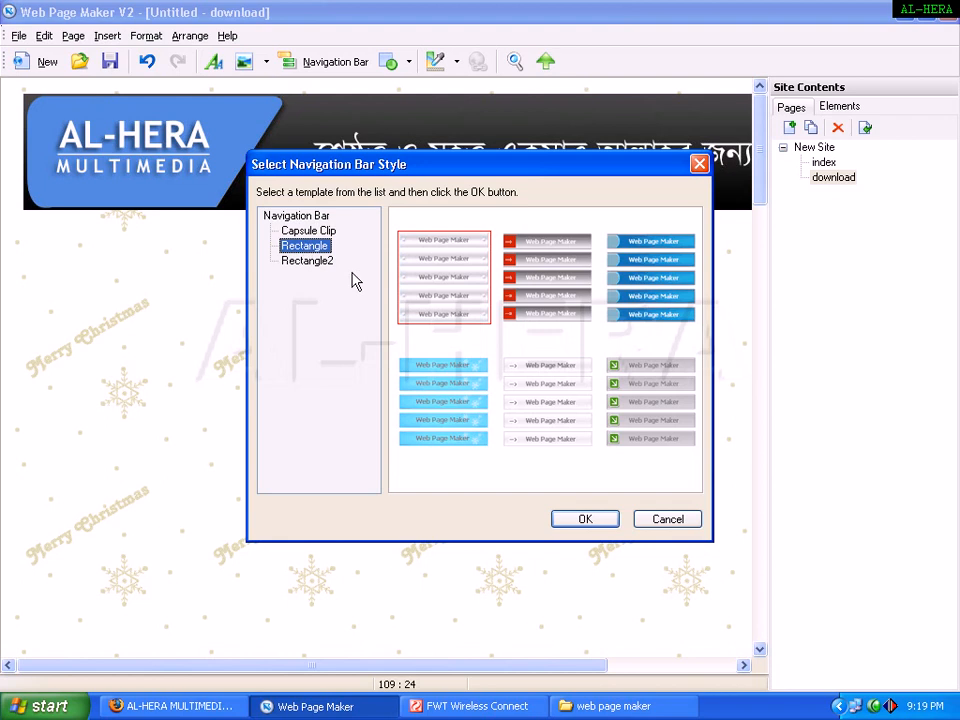
click(309, 231)
click(312, 246)
click(303, 261)
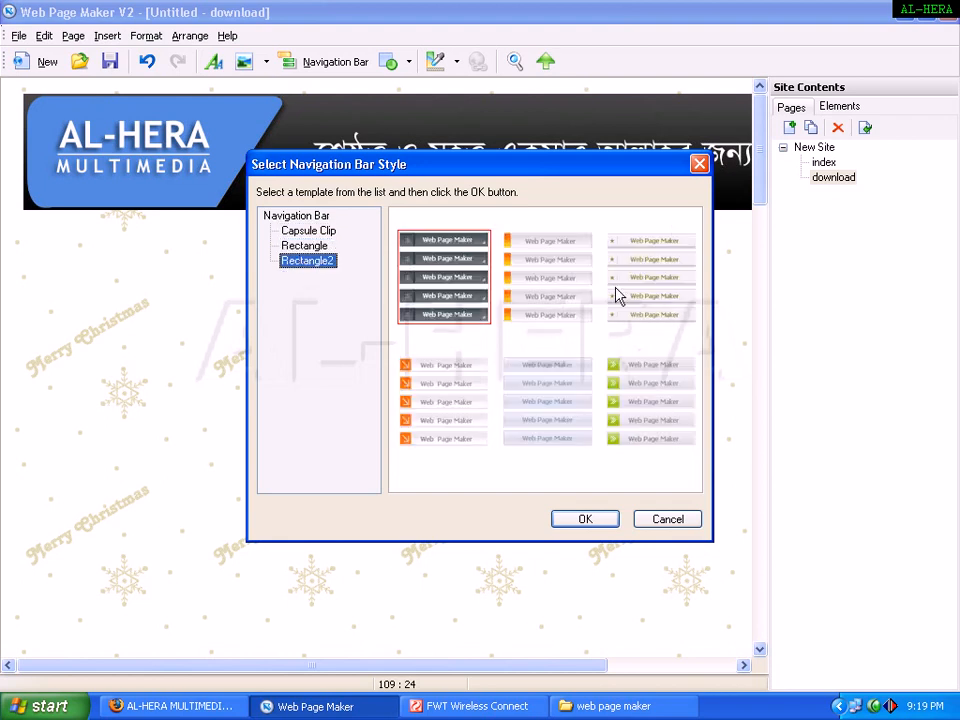
double_click(456, 280)
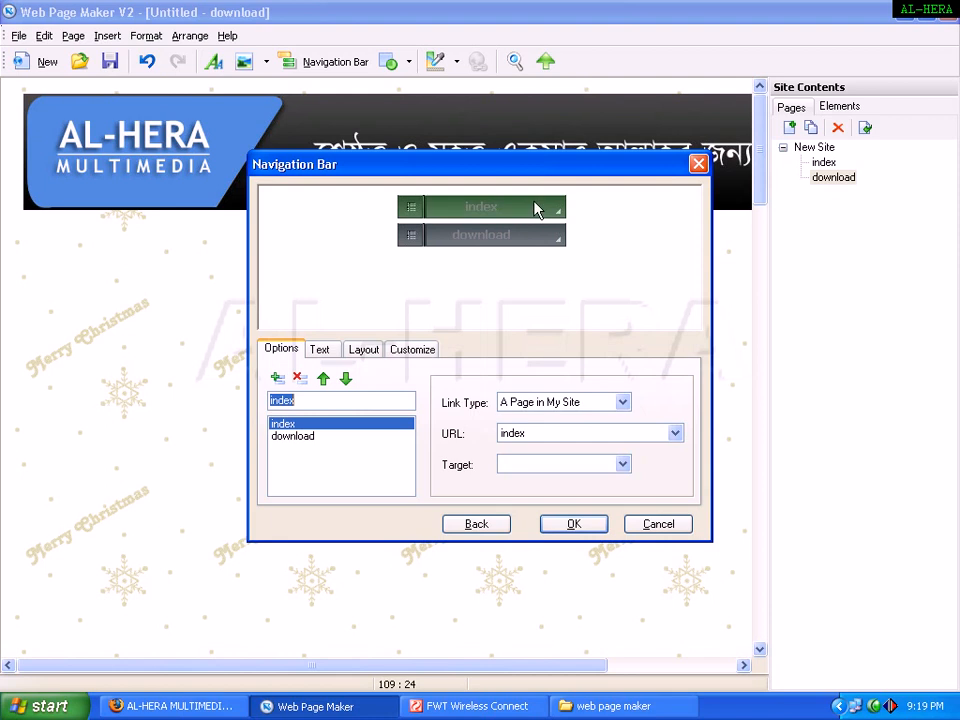
click(318, 436)
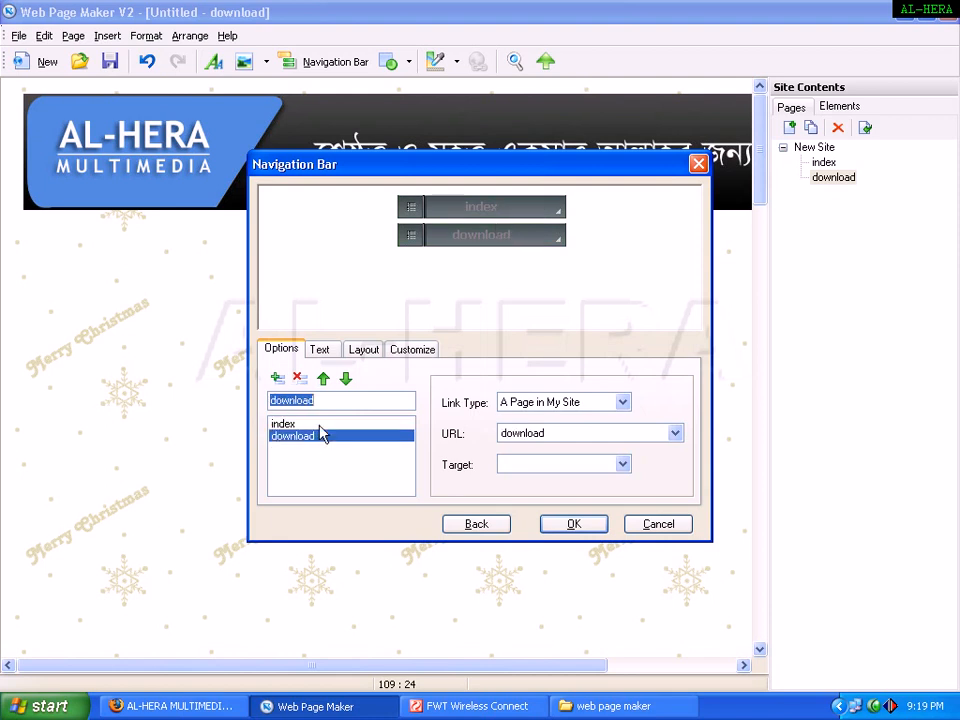
click(277, 379)
click(277, 379)
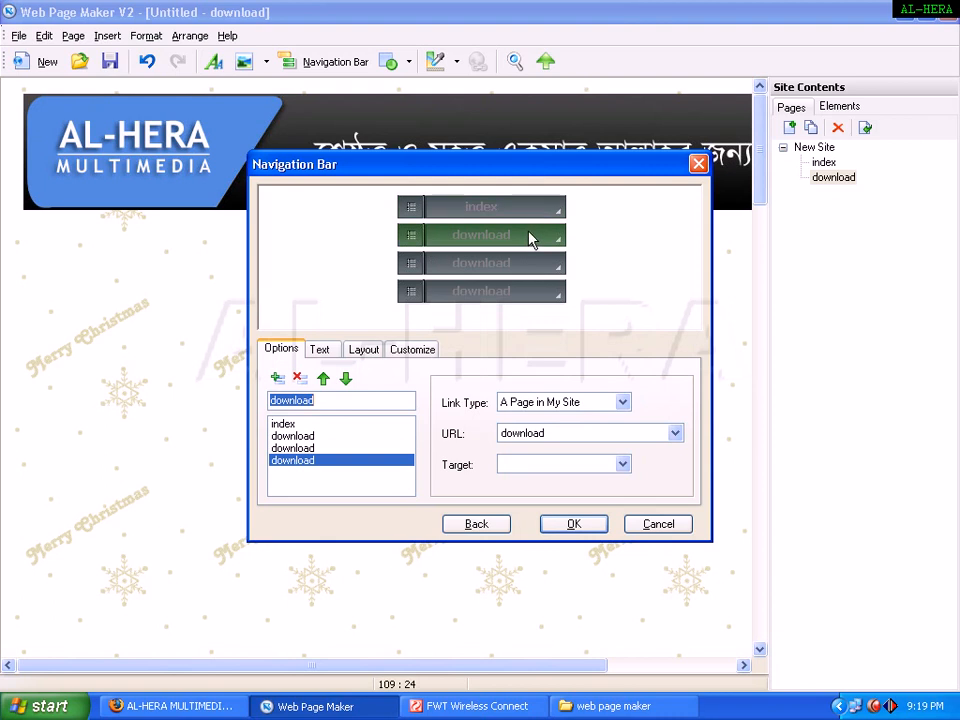
click(299, 380)
click(299, 380)
Step: Remove the index entry from the navigation bar and set its mouseover text color to yellow
click(281, 424)
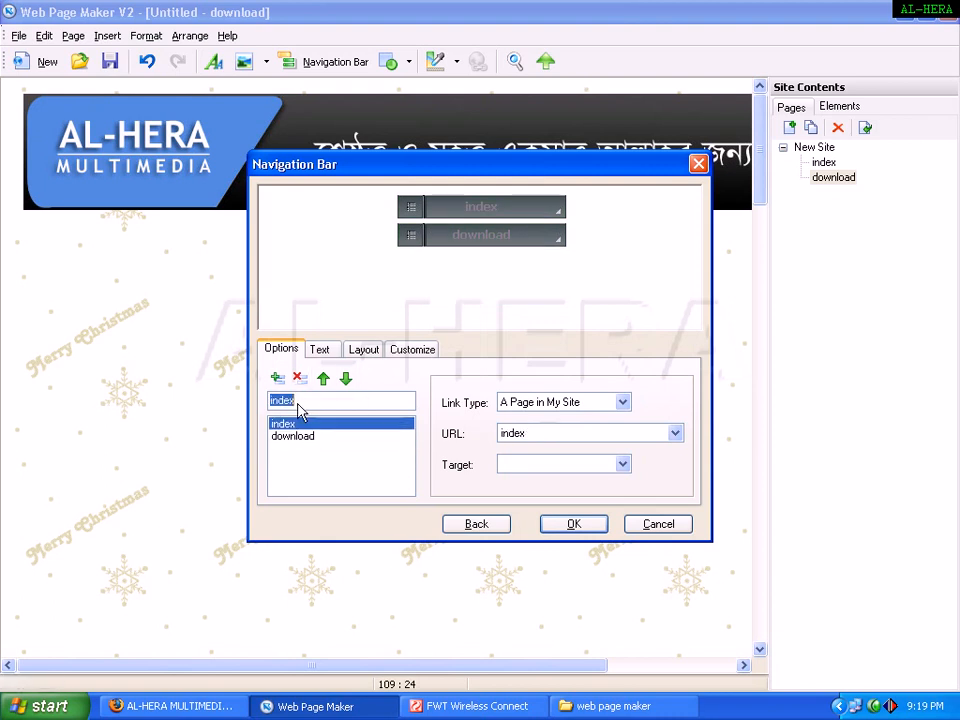
click(298, 379)
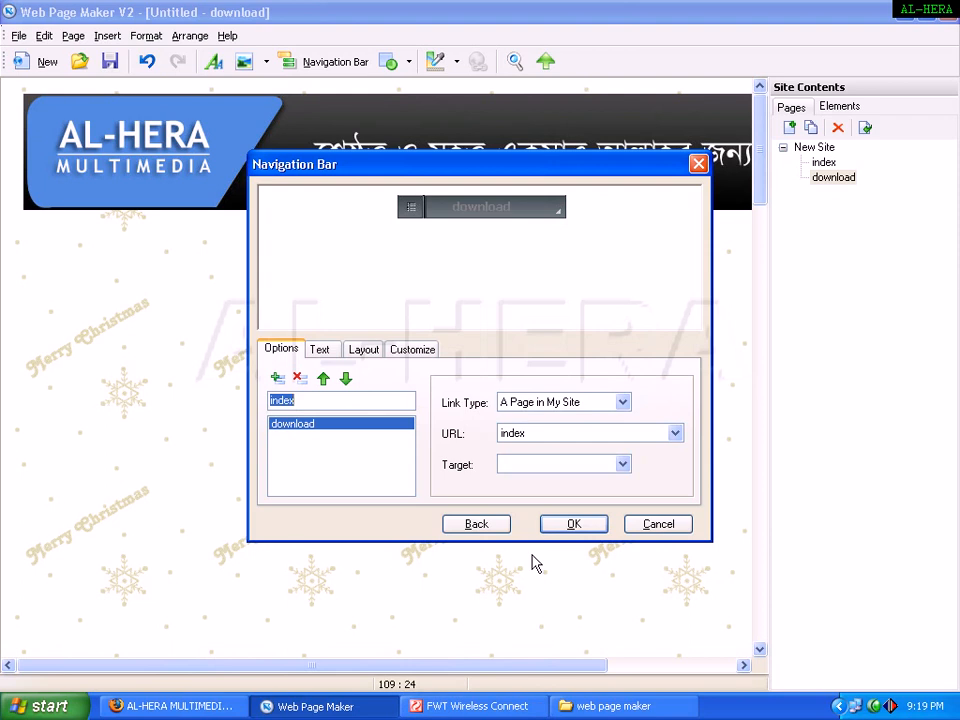
click(335, 350)
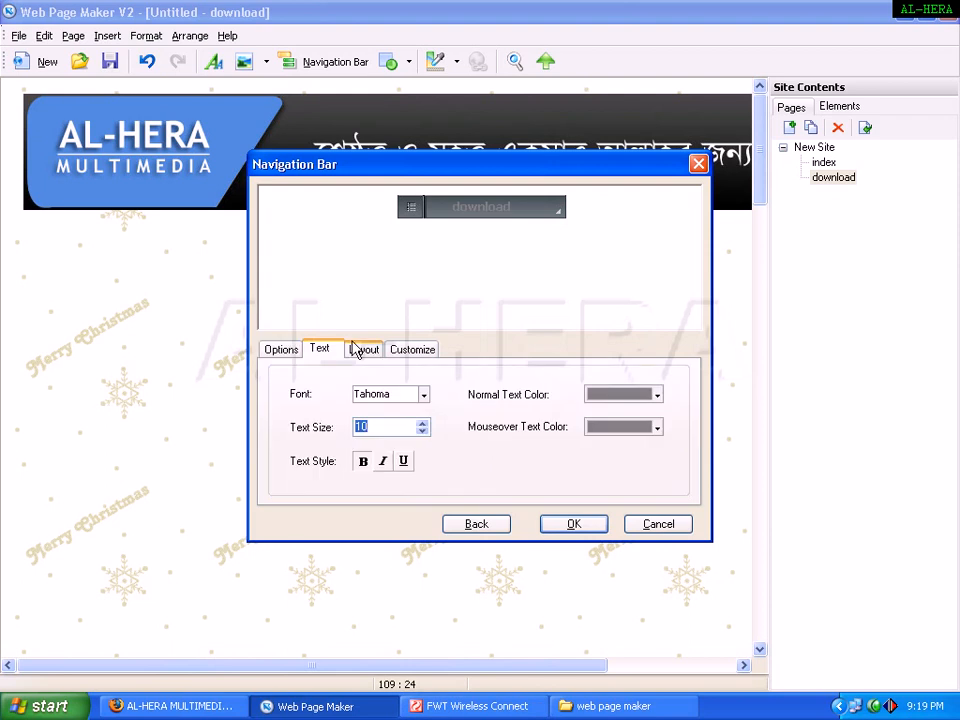
click(630, 427)
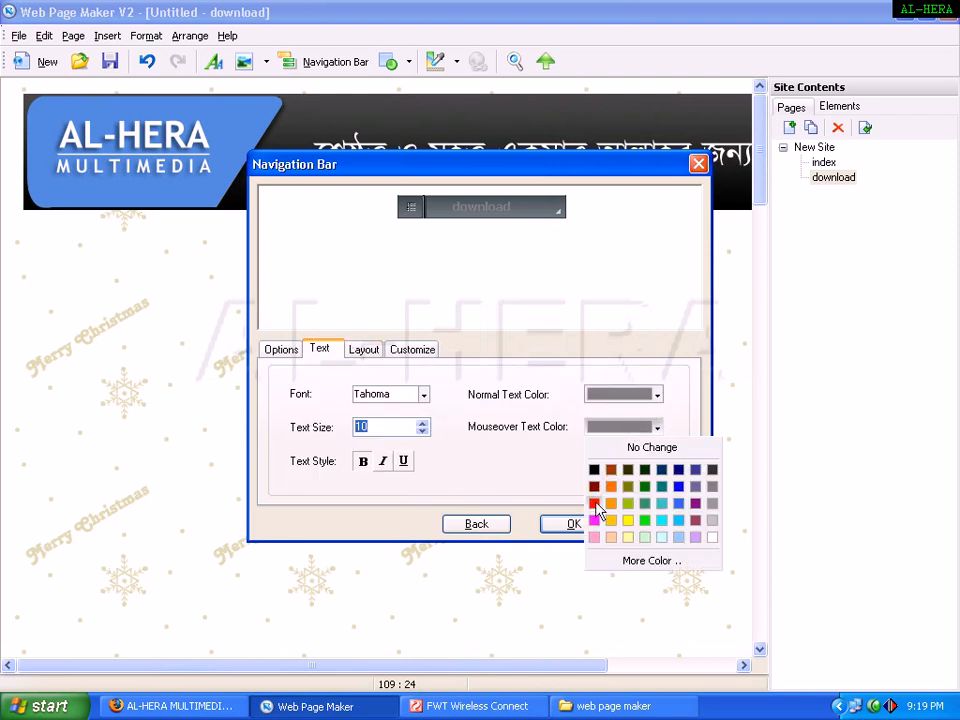
click(600, 500)
click(607, 428)
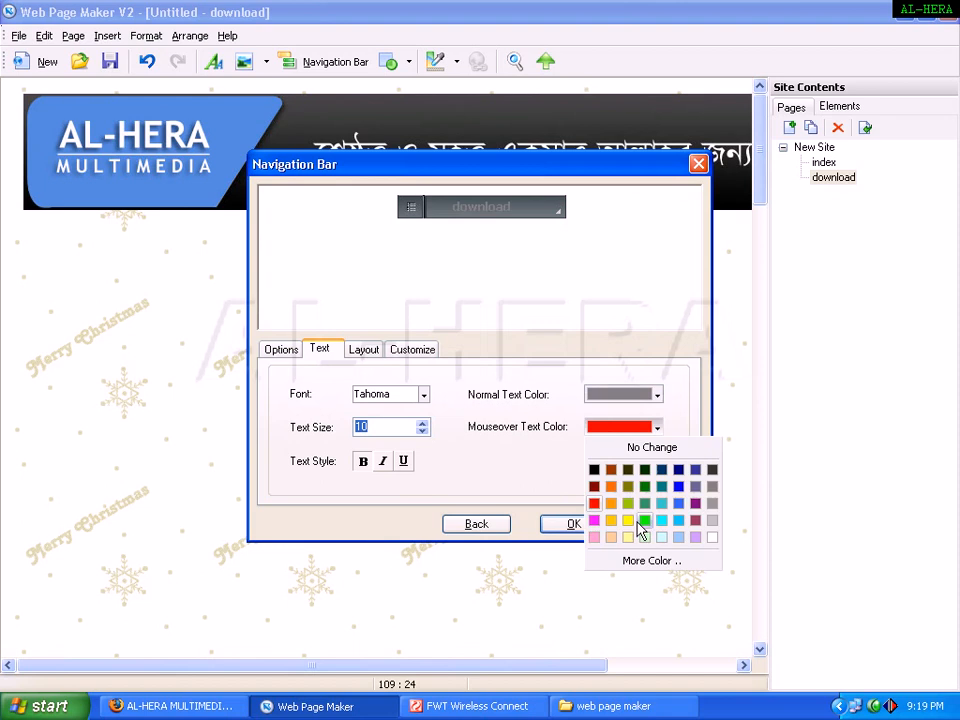
click(630, 520)
Step: Insert the vertical navigation bar and place it near the middle of the download page, below the banner
click(362, 352)
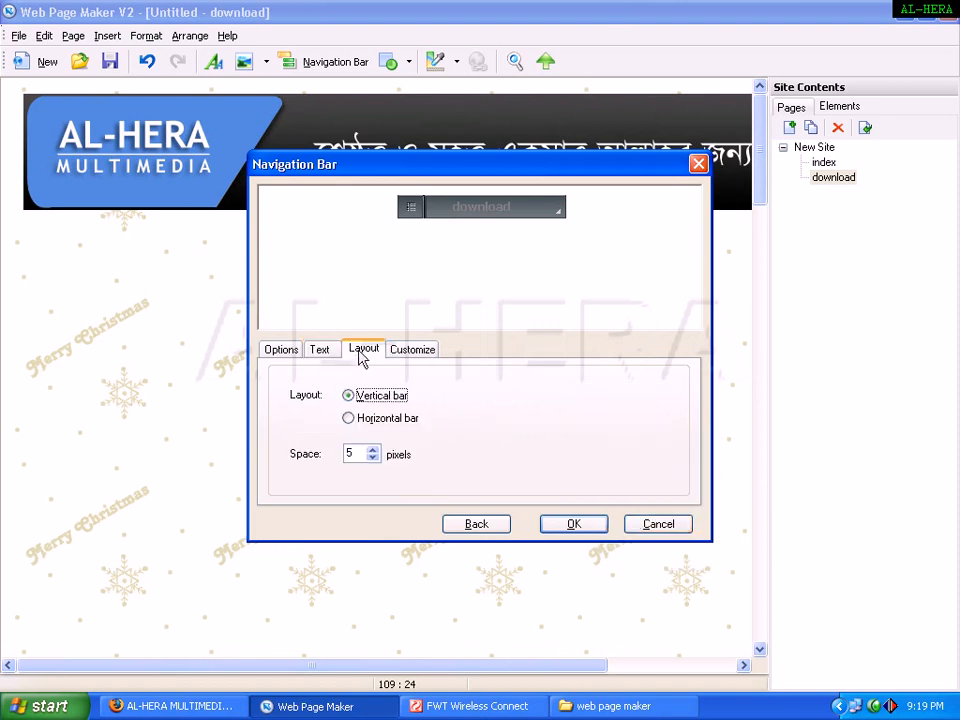
click(294, 356)
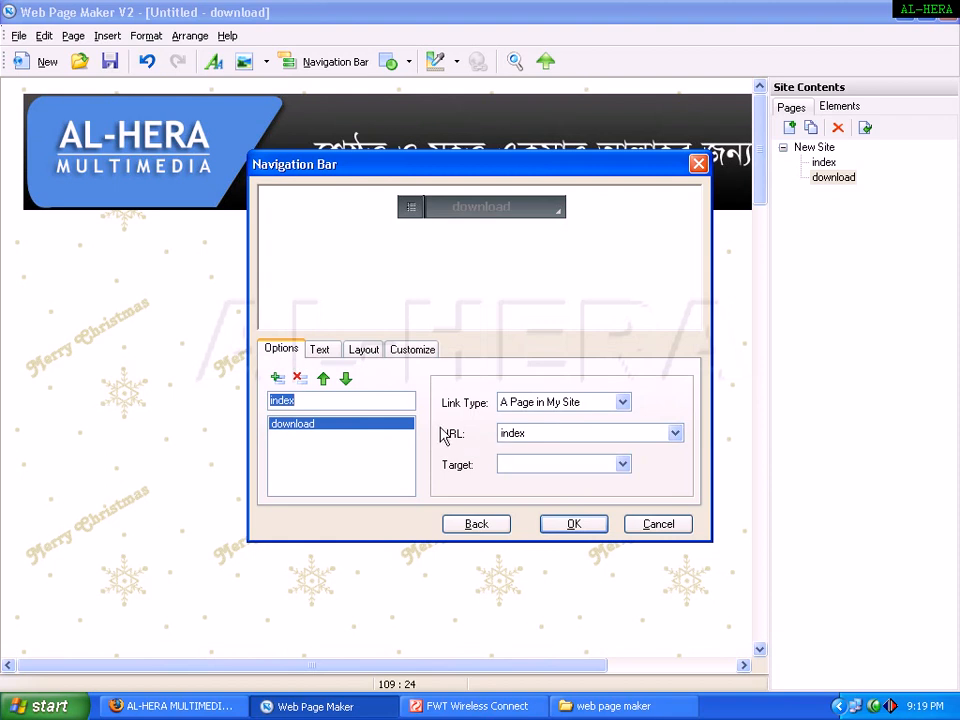
drag(490, 178, 469, 182)
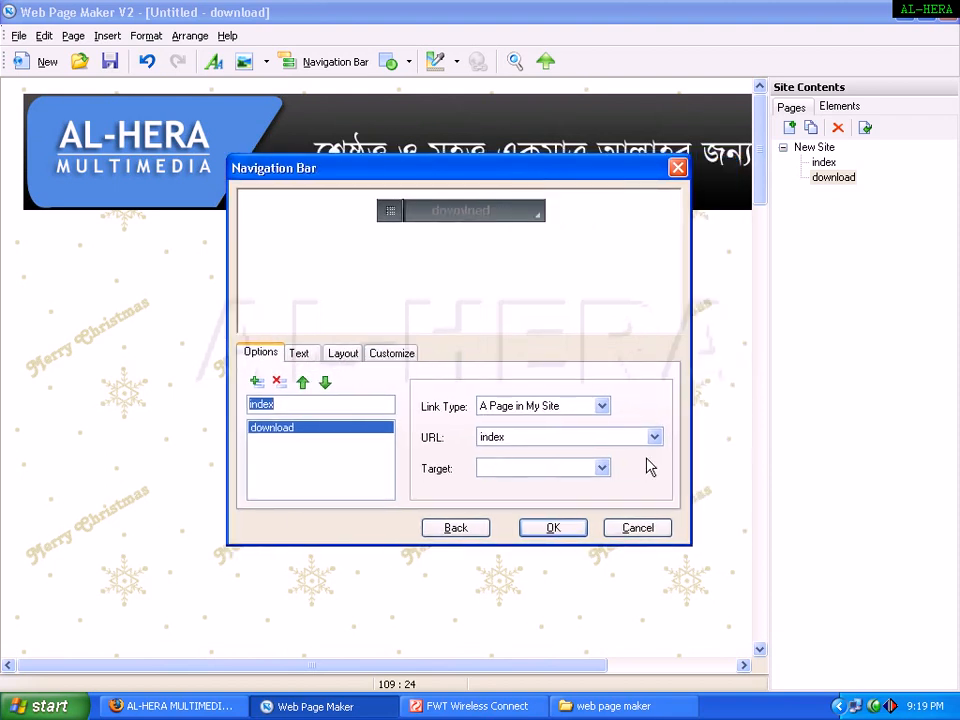
click(578, 531)
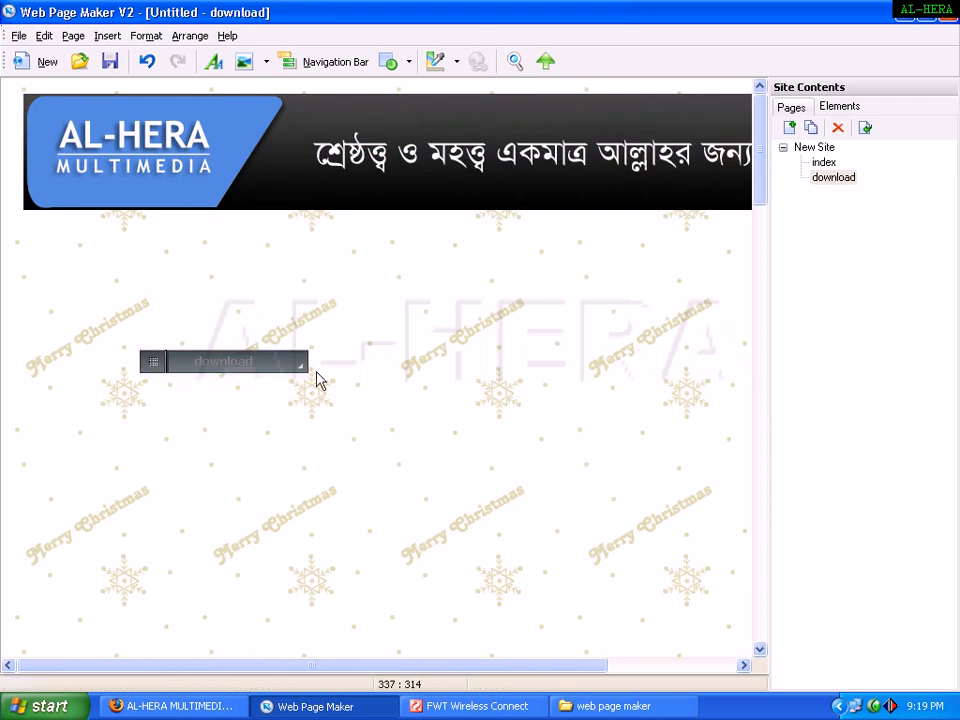
drag(261, 356, 477, 369)
click(456, 422)
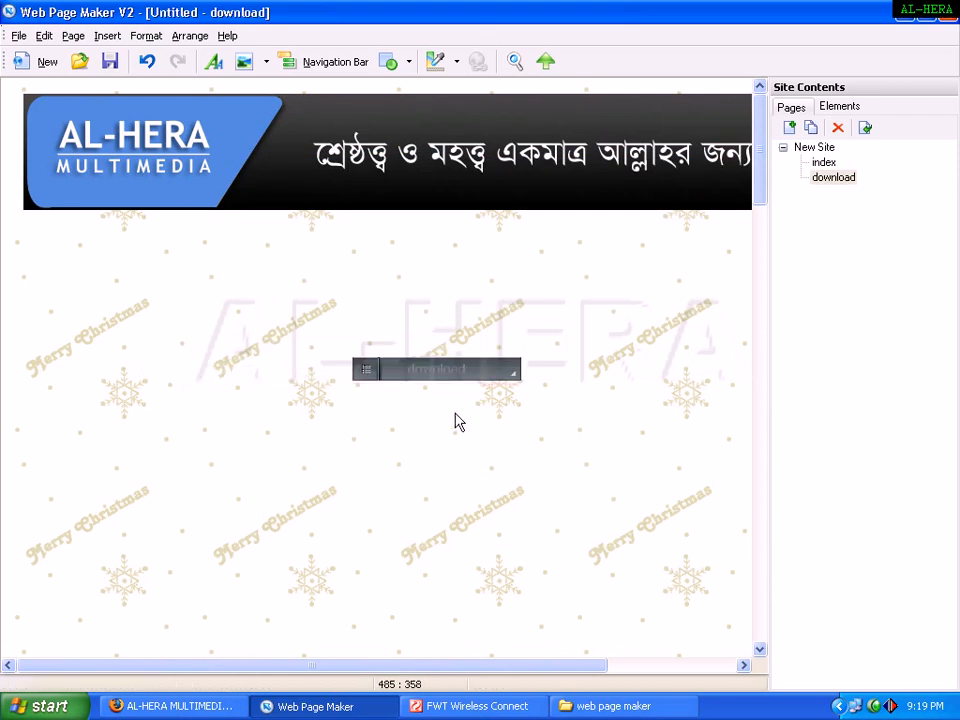
Step: Preview the download page in Firefox and return to Web Page Maker
click(525, 70)
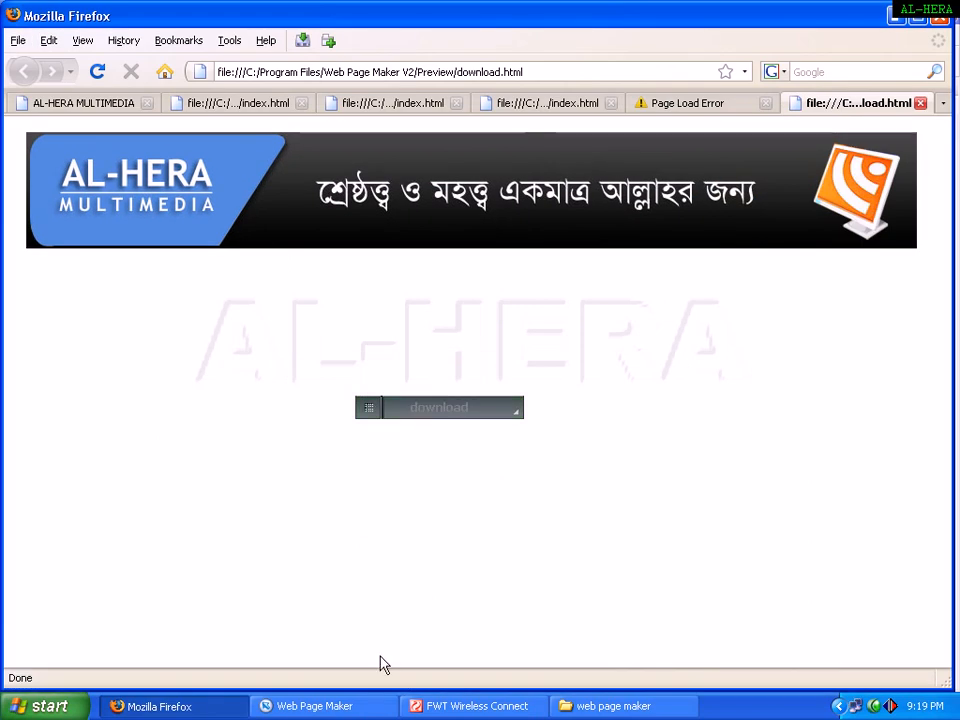
click(312, 706)
click(434, 525)
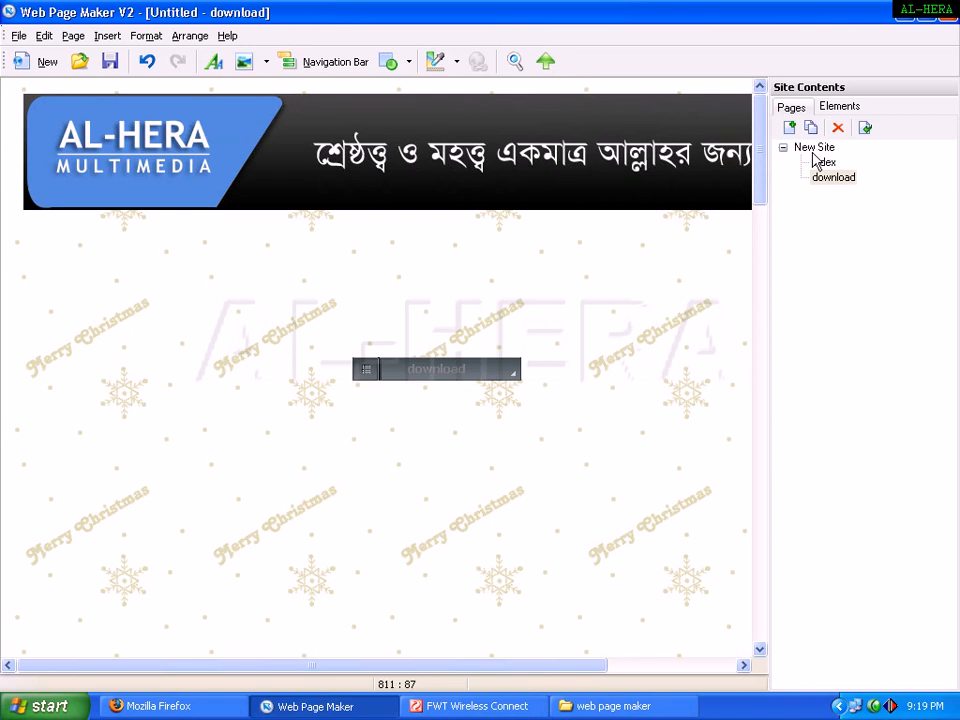
Step: Open the index page and link the Download button of its horizontal navigation bar to the site's download page
double_click(824, 163)
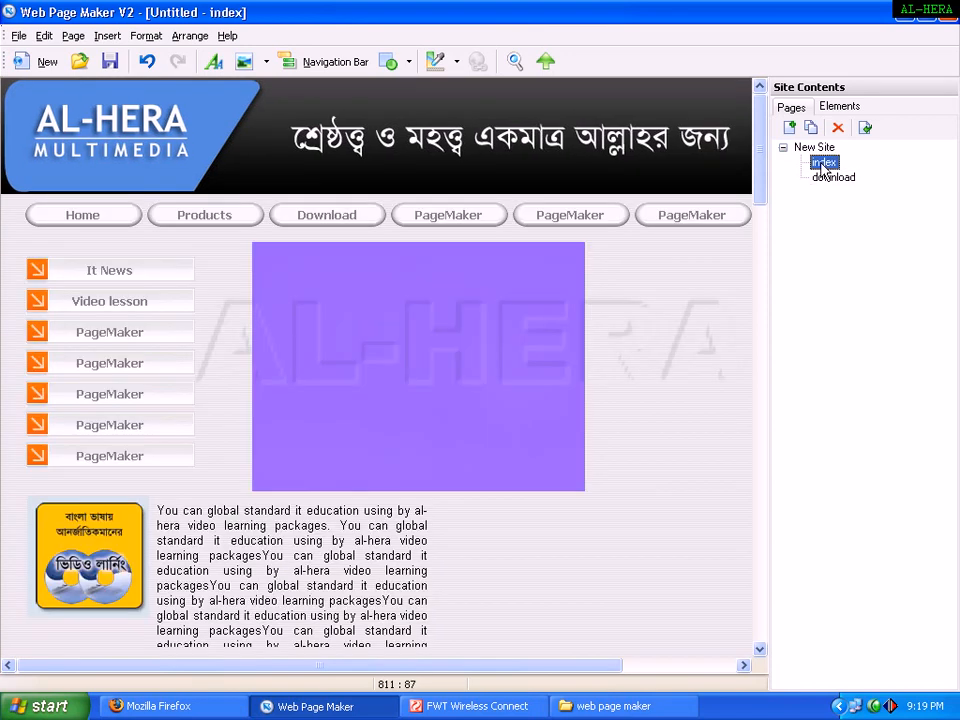
click(347, 217)
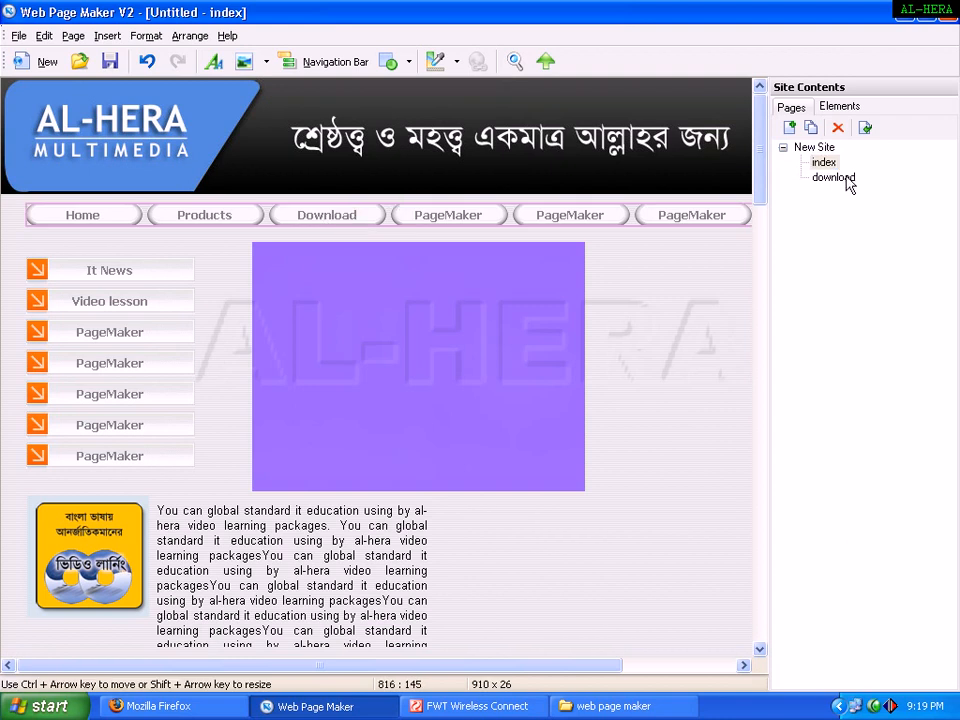
double_click(326, 214)
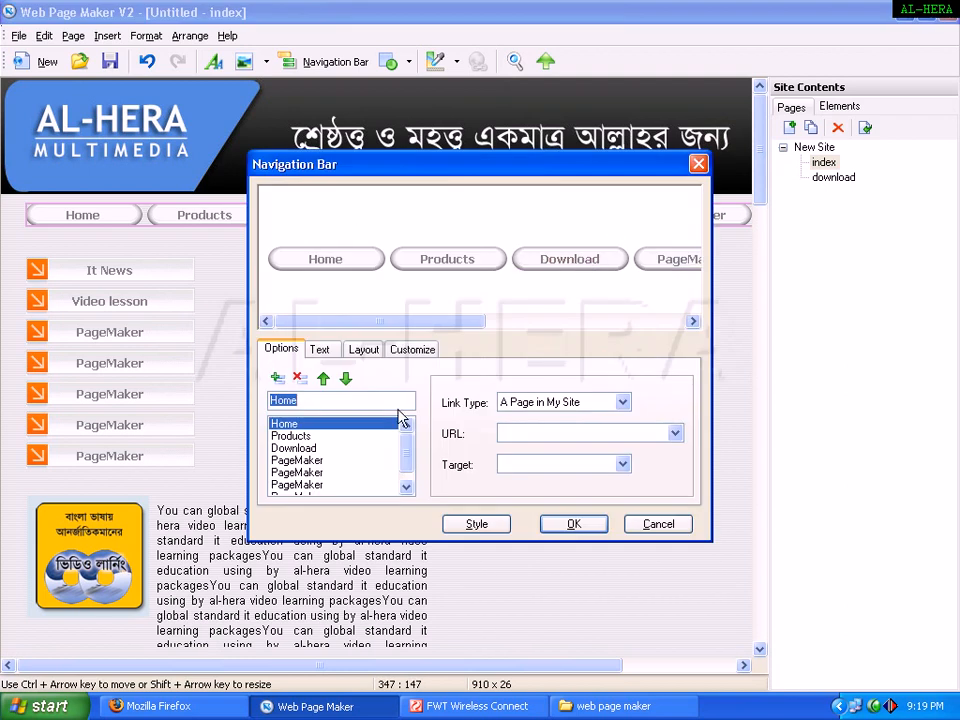
click(294, 438)
click(294, 447)
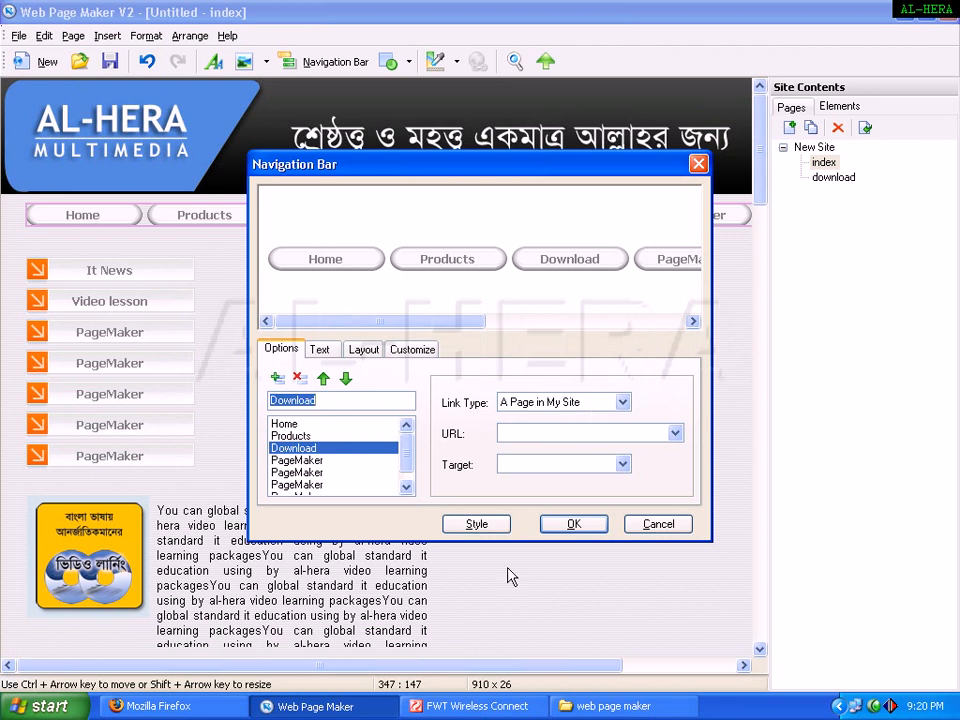
click(675, 433)
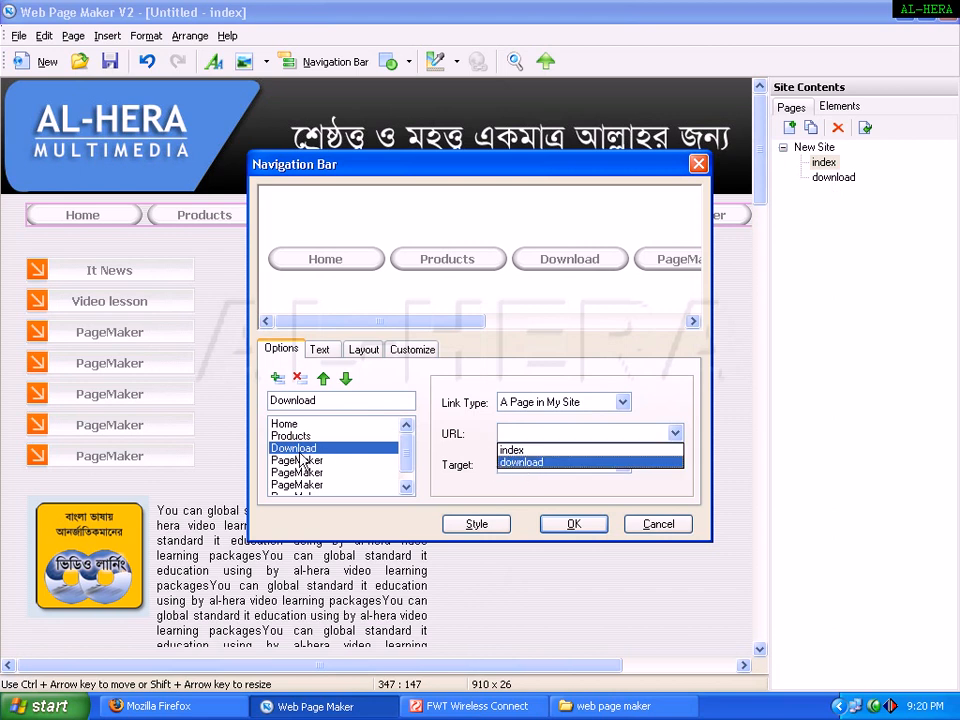
click(533, 462)
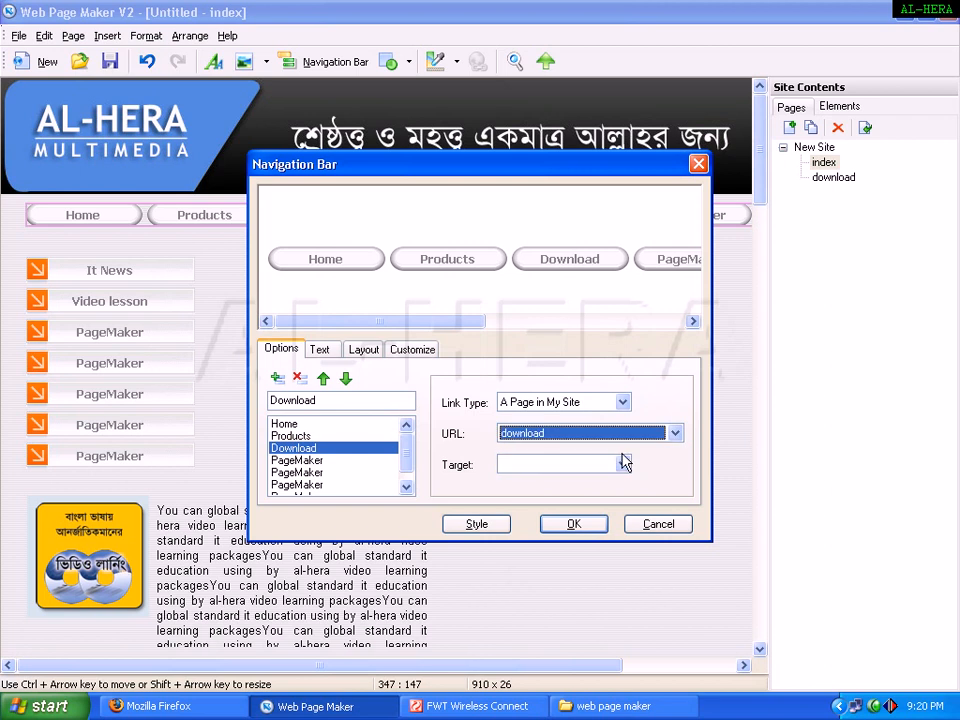
click(590, 530)
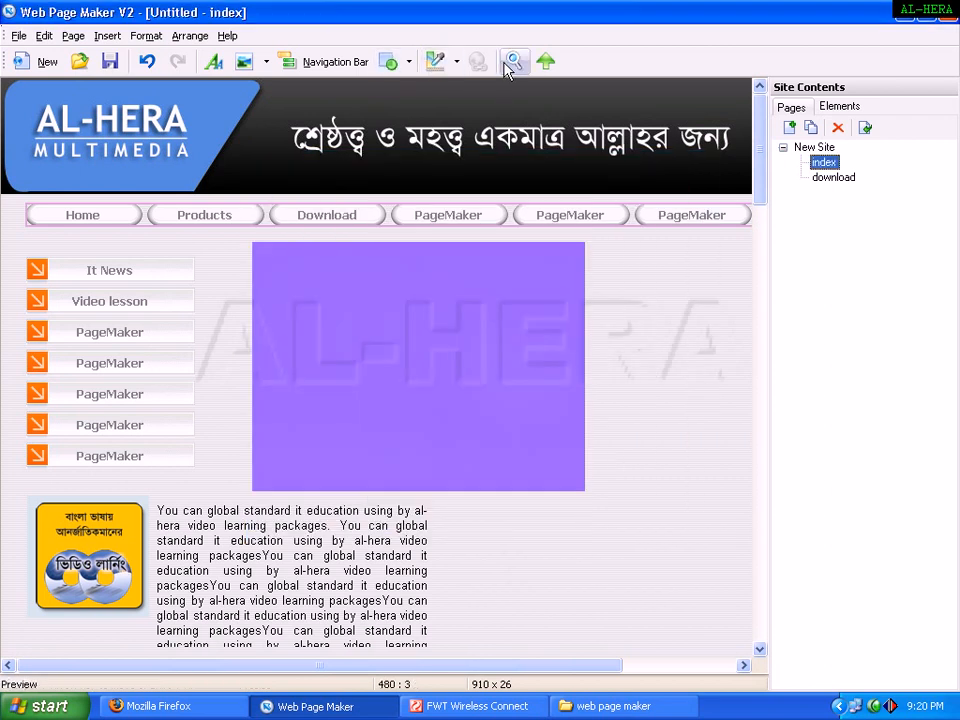
Step: Preview the index page in Firefox, test the Download link, go back to the index and return to Web Page Maker
click(514, 61)
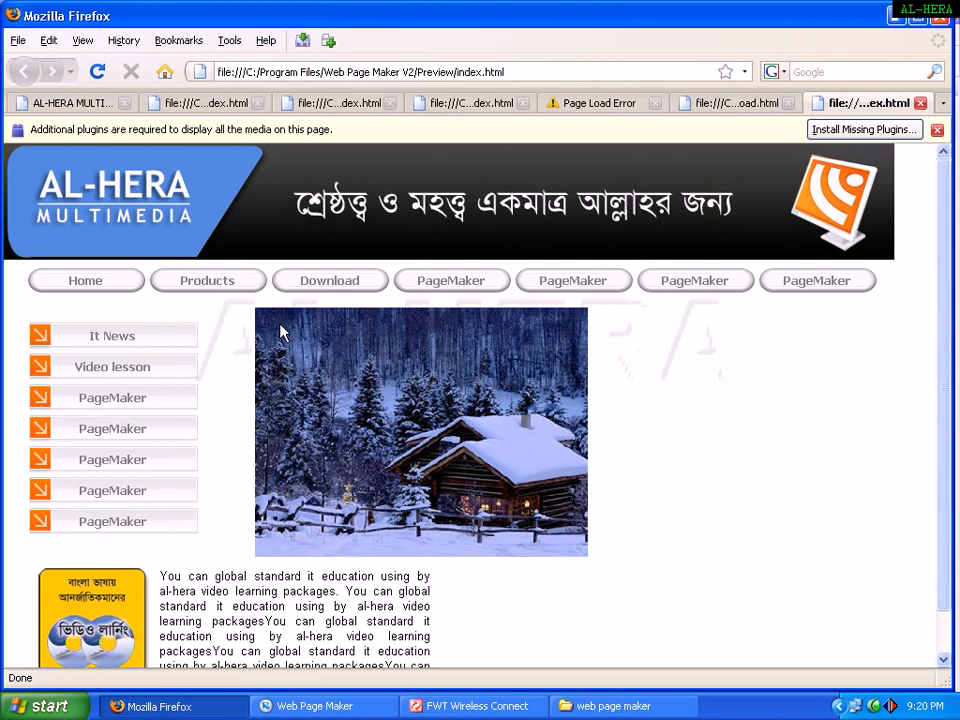
click(315, 286)
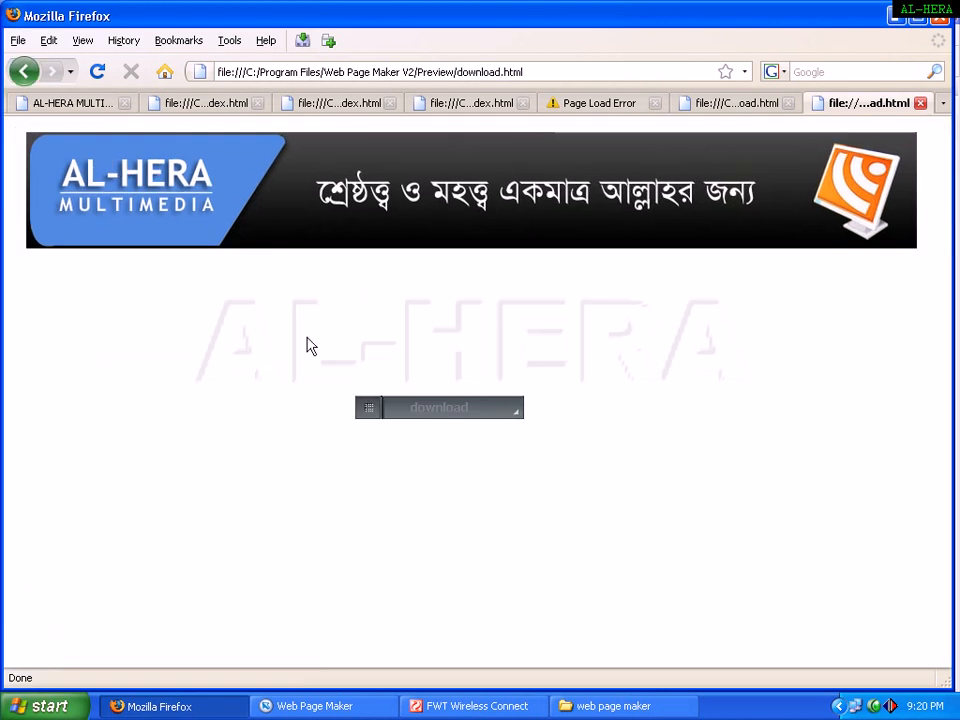
click(23, 71)
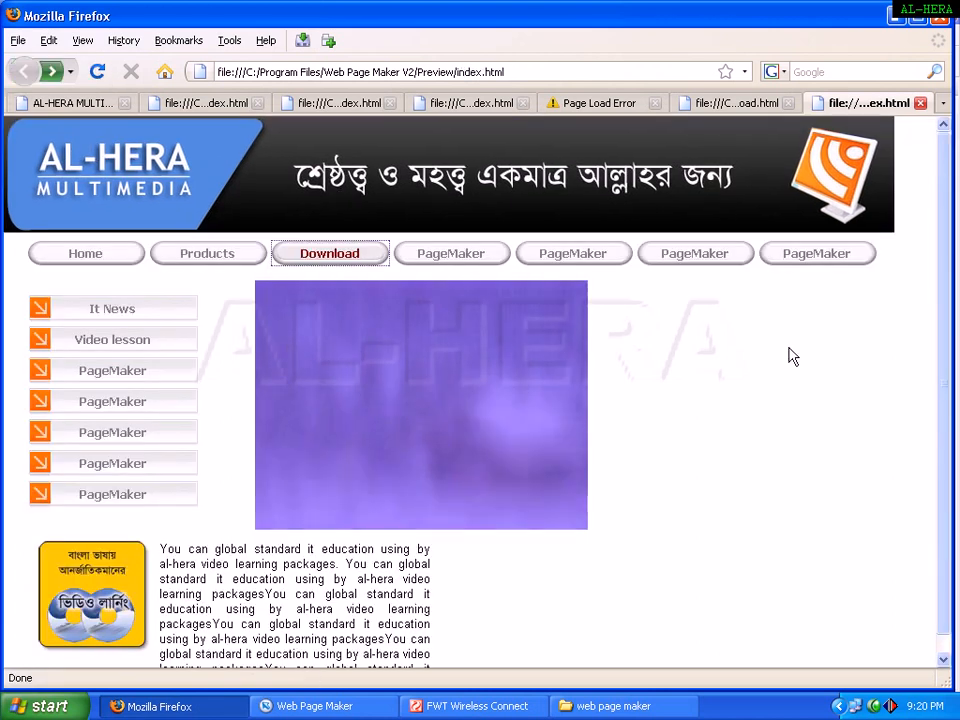
click(336, 716)
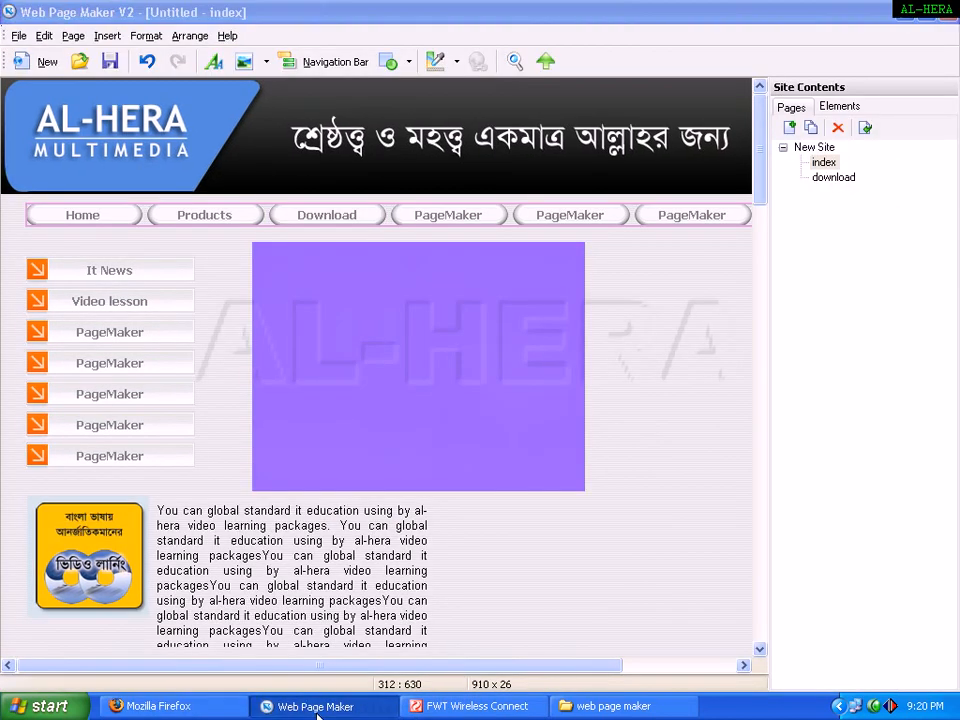
click(318, 716)
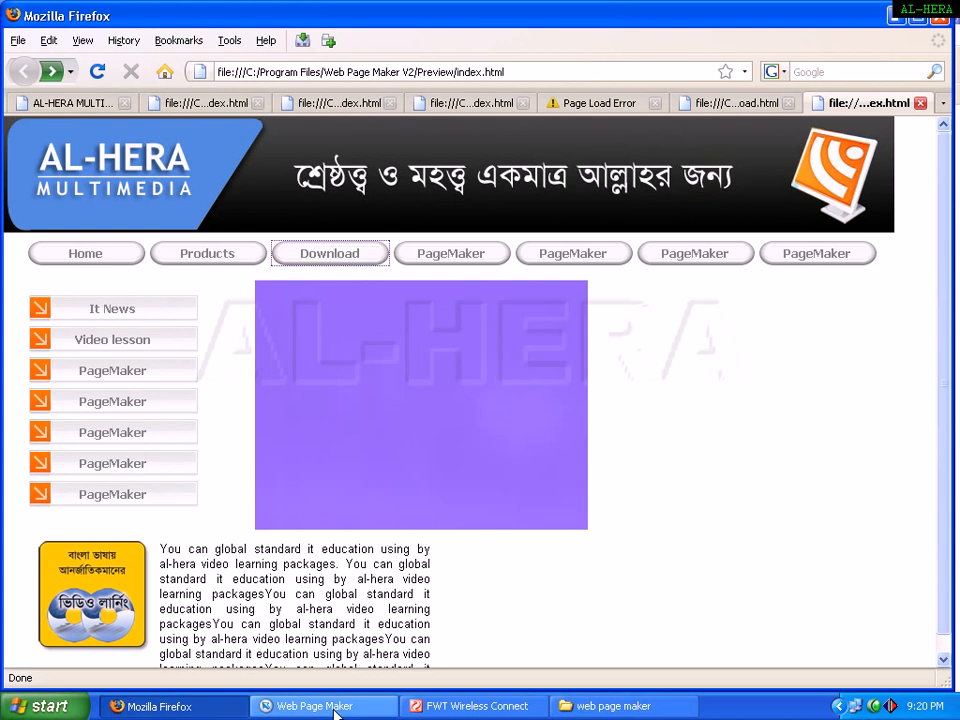
click(282, 707)
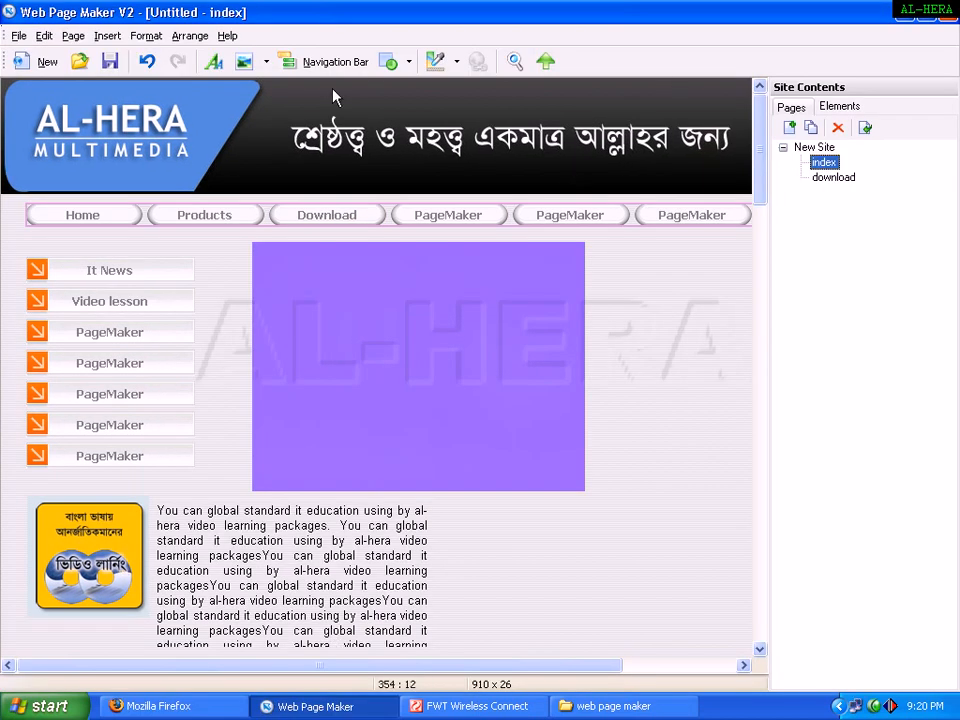
Step: Save the site under the name final in the web page maker folder on drive F
click(20, 36)
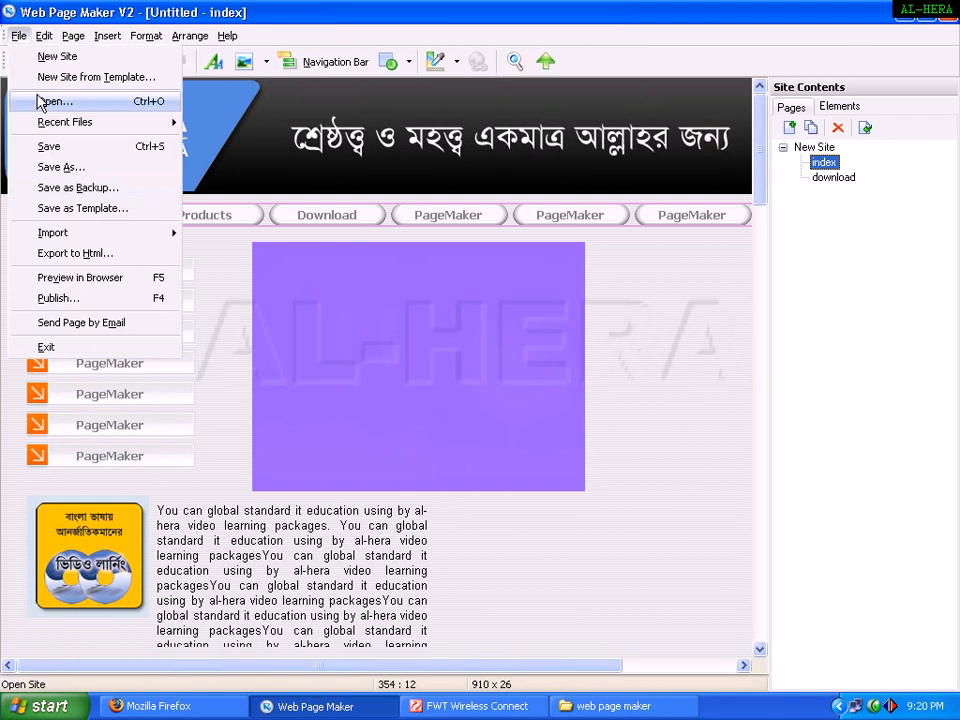
click(66, 169)
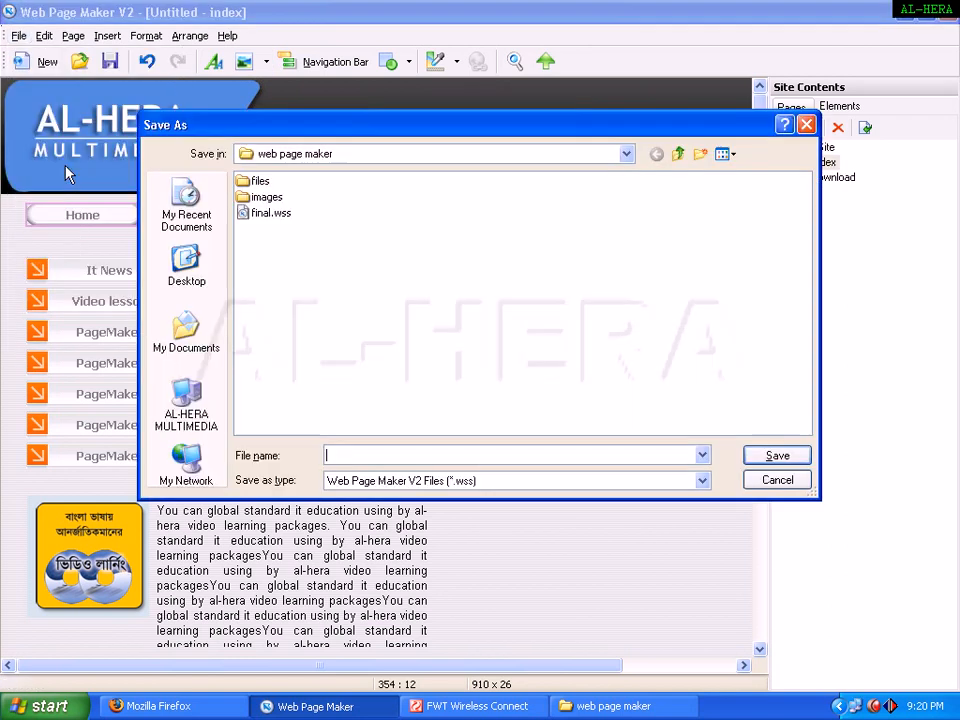
click(300, 154)
click(333, 277)
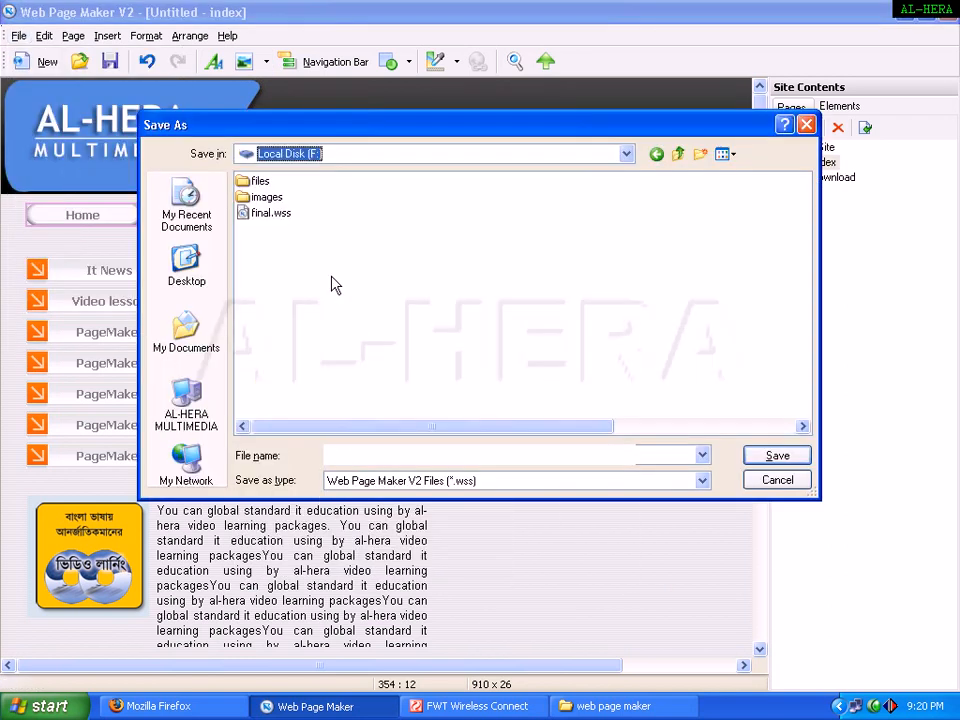
key(w)
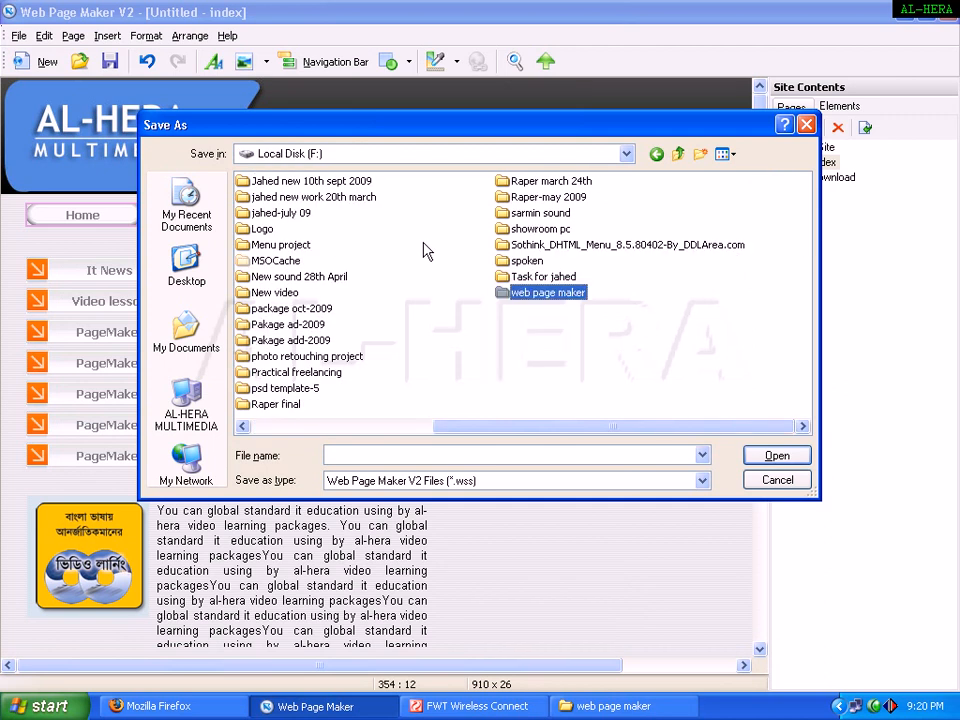
key(Return)
click(386, 456)
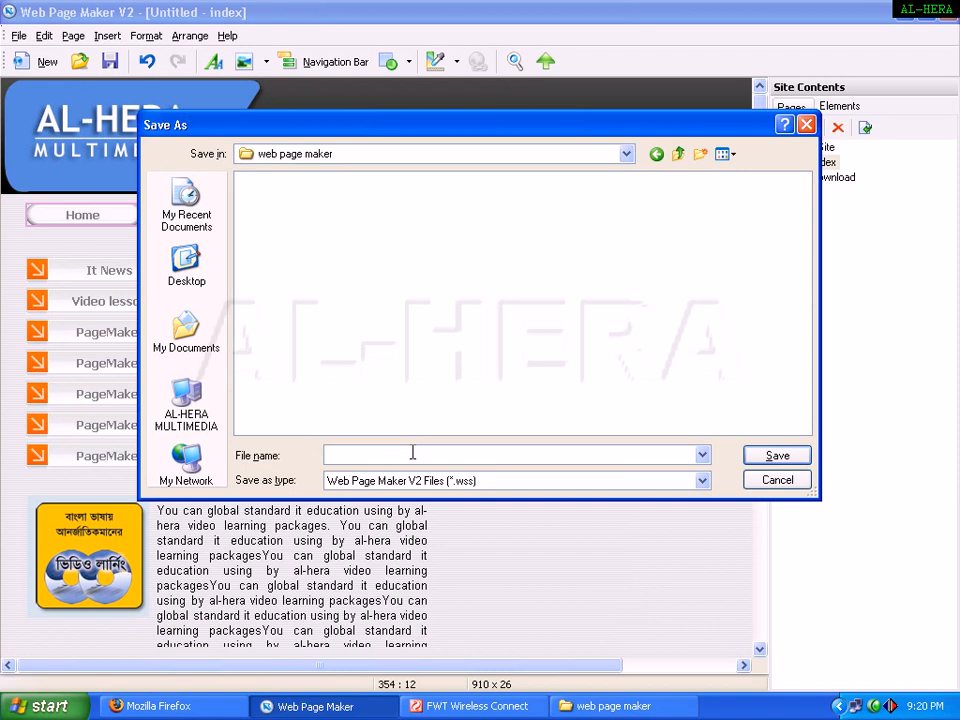
text(final)
key(Return)
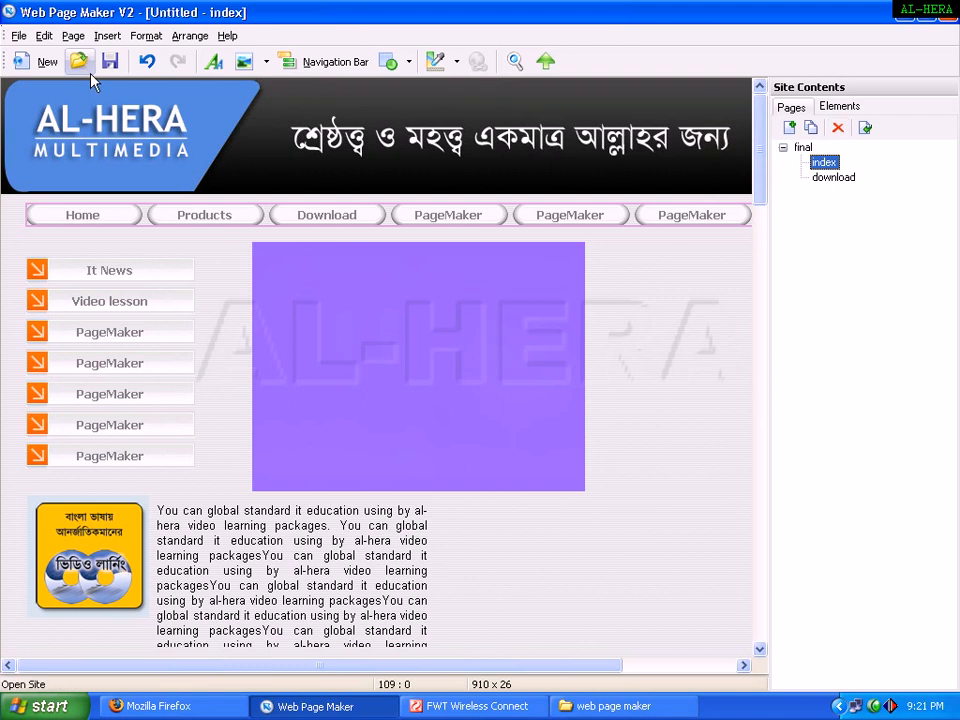
Step: Publish the site to the local directory F:\web page maker\
click(18, 35)
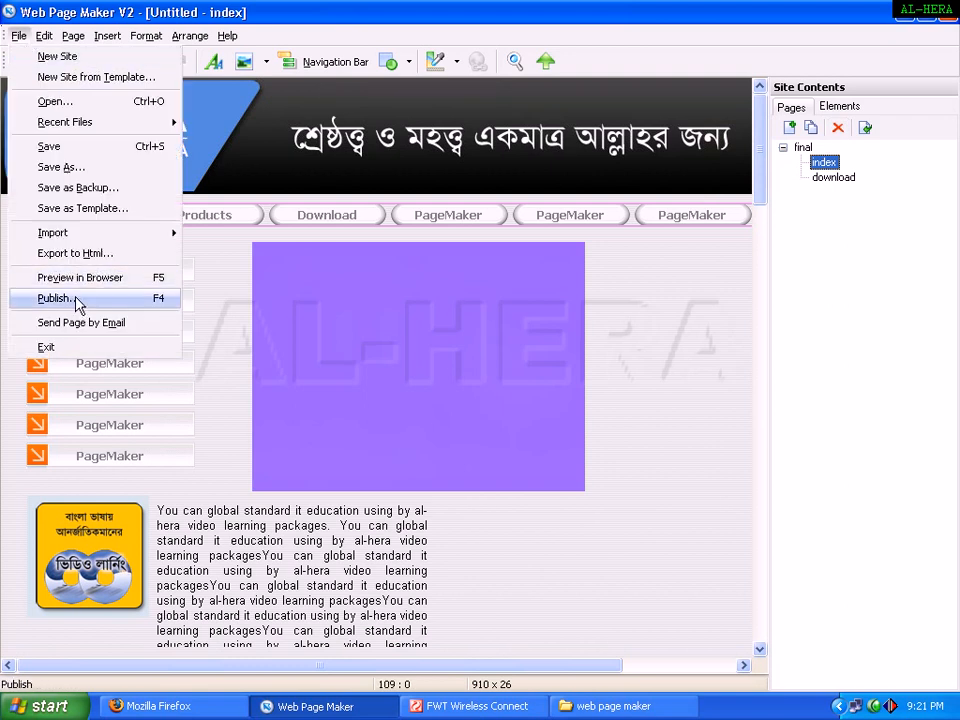
click(664, 21)
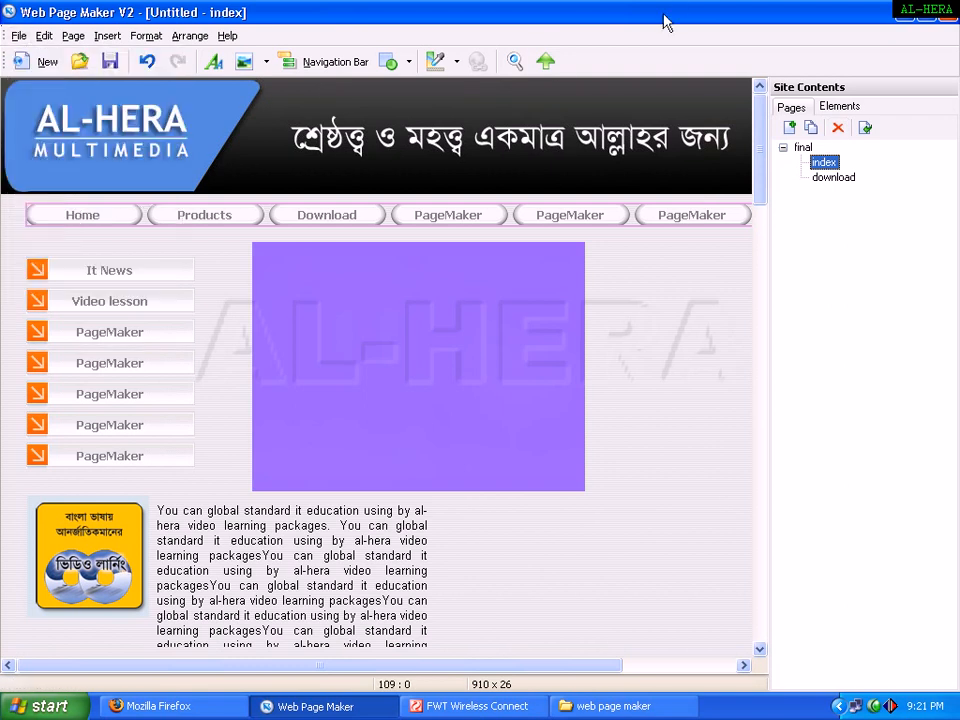
click(556, 66)
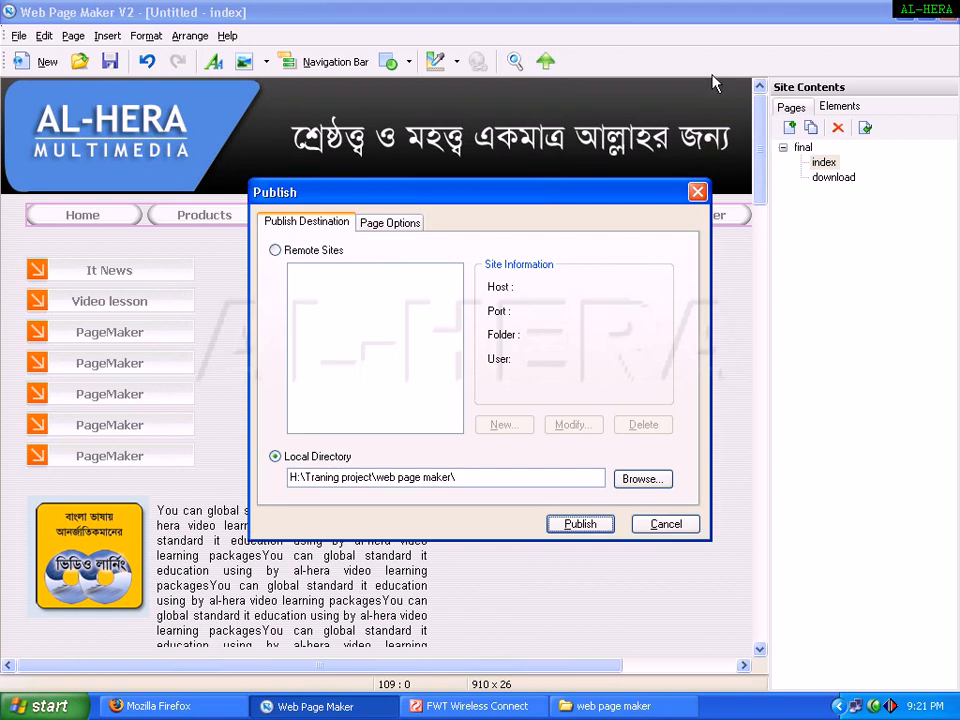
click(409, 479)
click(634, 480)
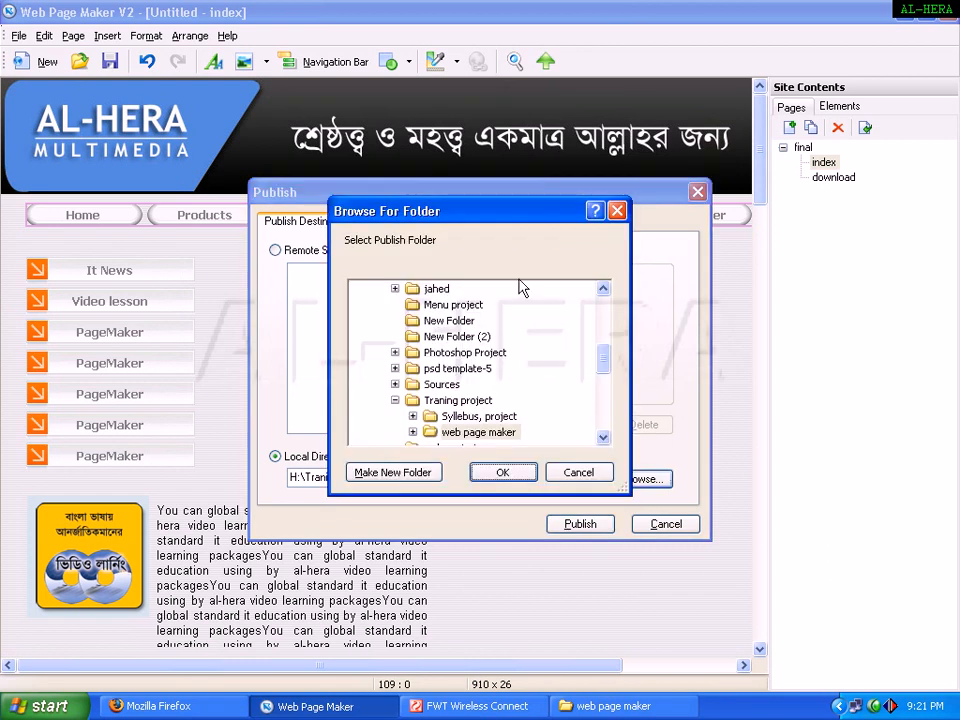
drag(606, 360, 604, 328)
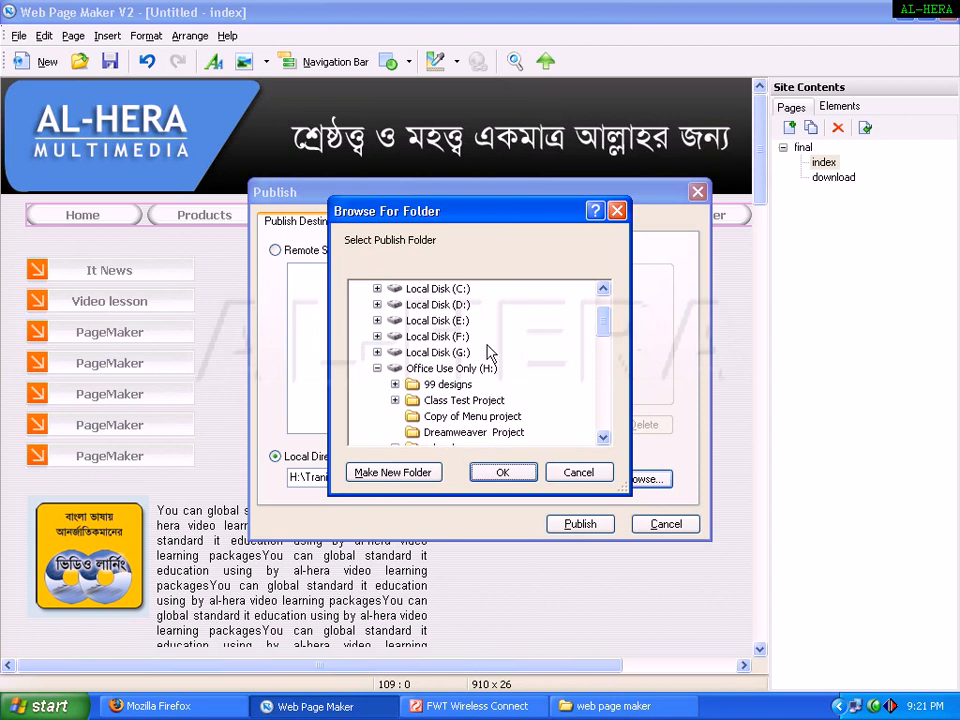
click(420, 336)
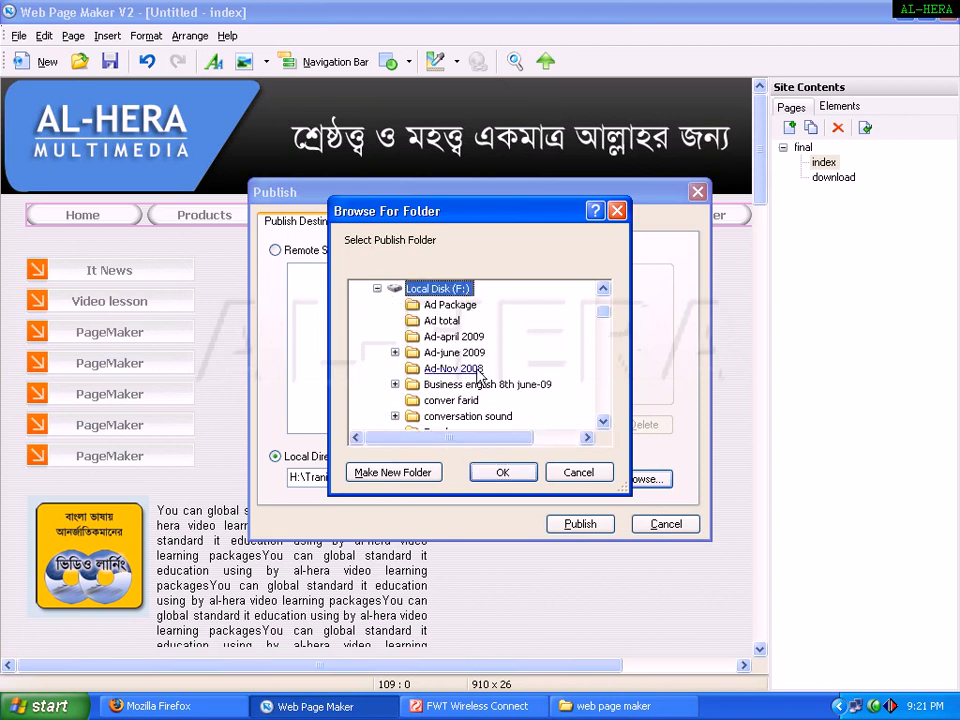
key(w)
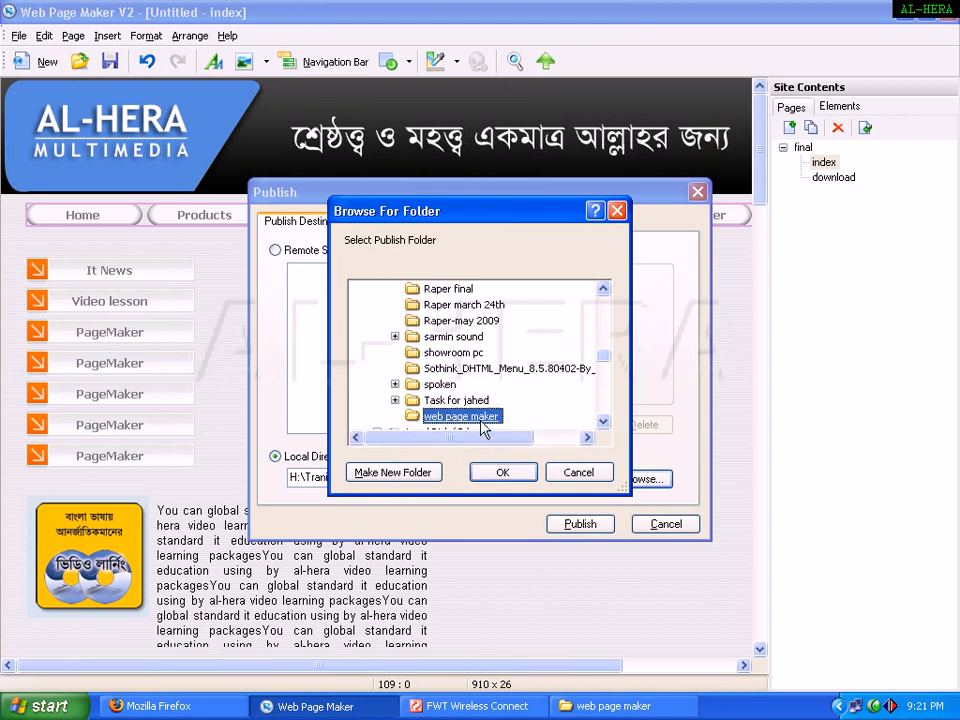
click(501, 477)
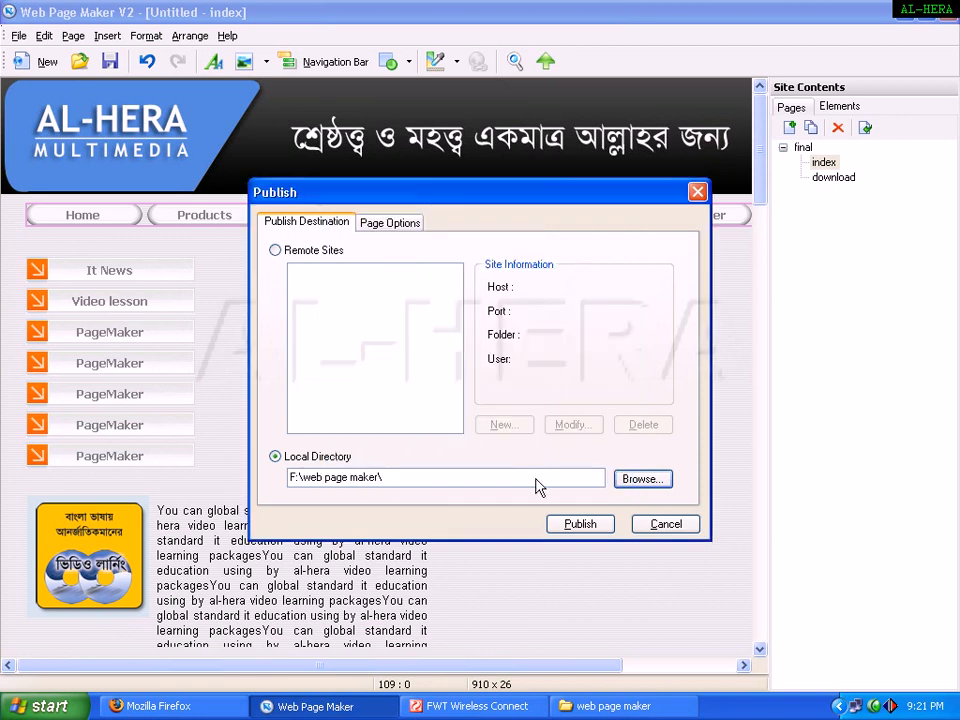
click(576, 522)
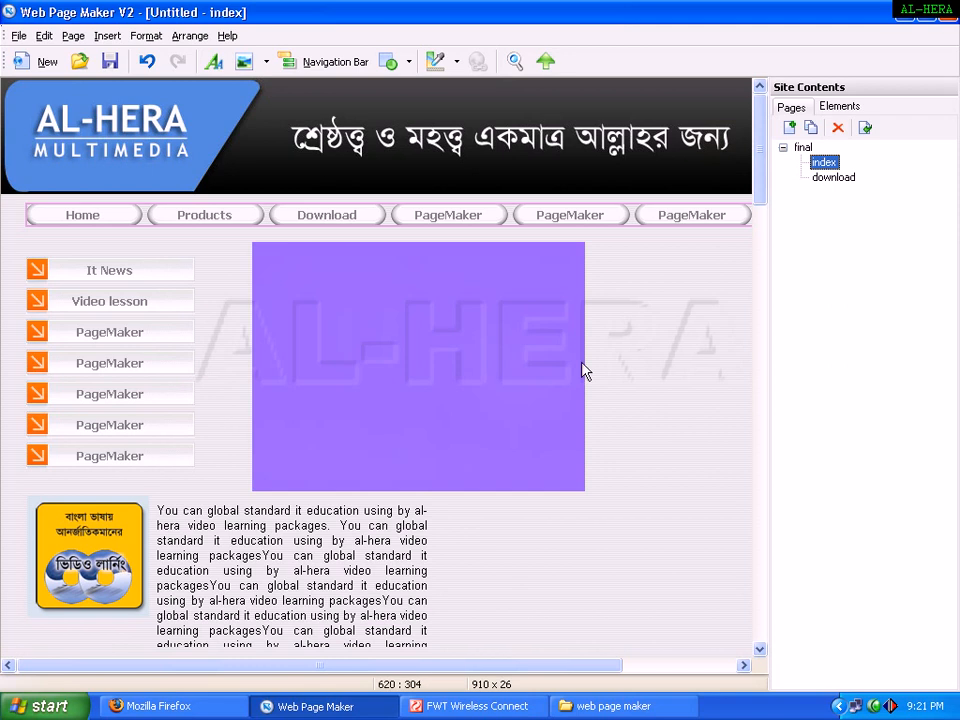
Step: Switch to the web page maker folder window and check the published index.html and download.html files
click(905, 18)
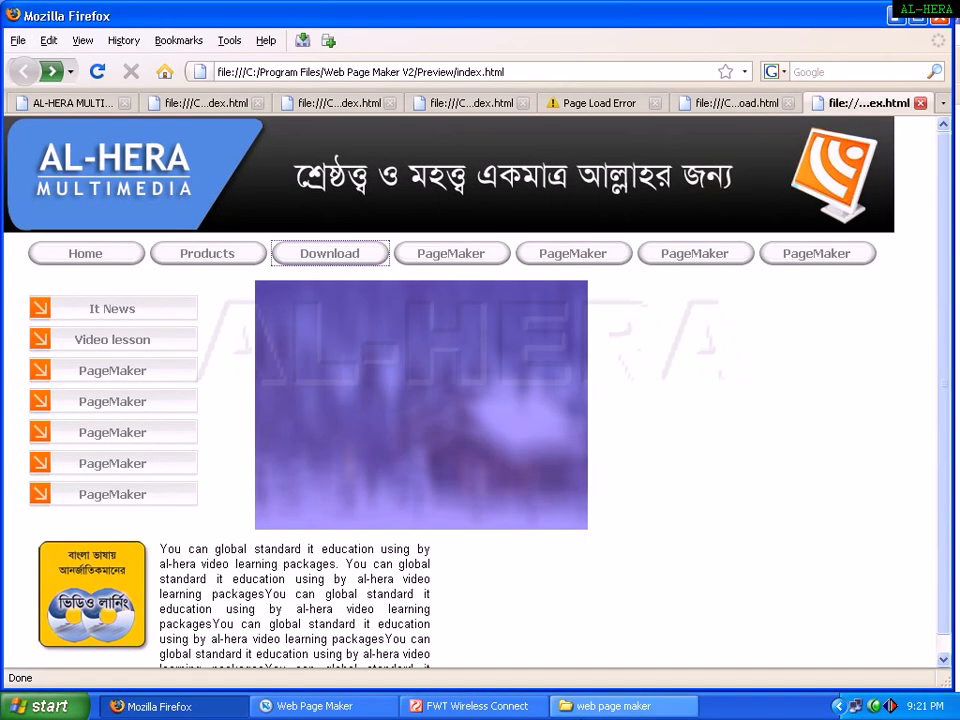
click(618, 709)
click(560, 382)
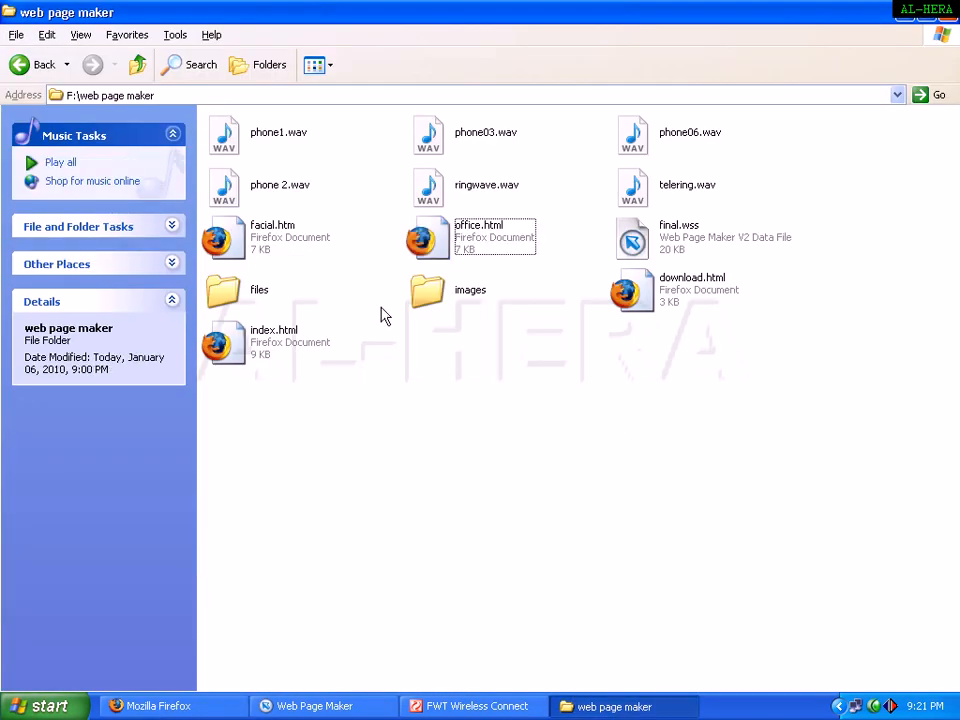
click(265, 360)
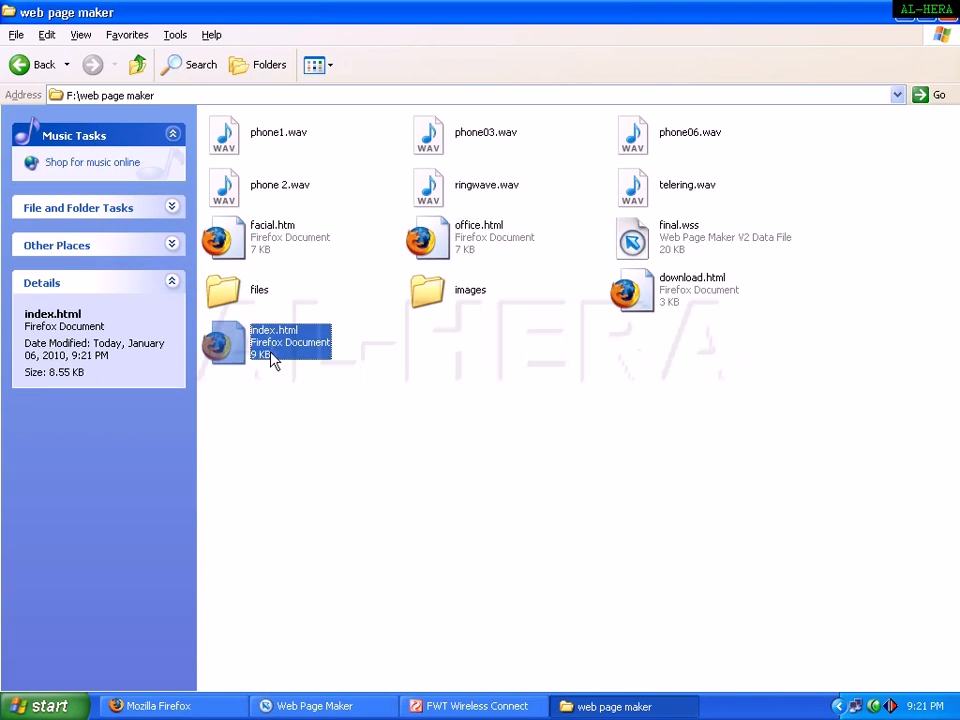
click(692, 288)
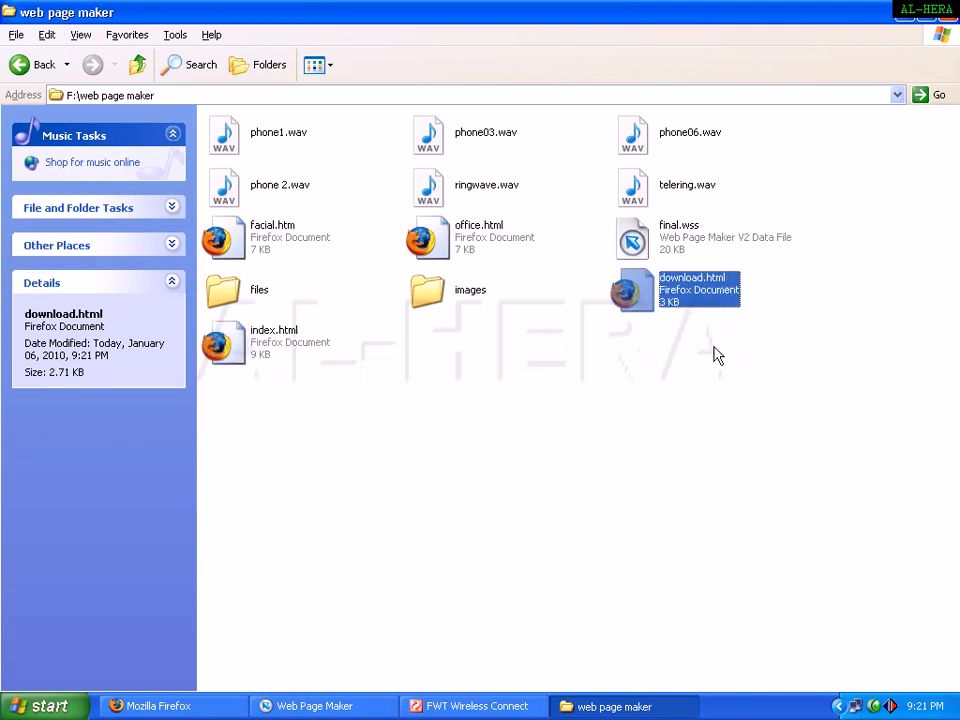
click(287, 715)
click(612, 709)
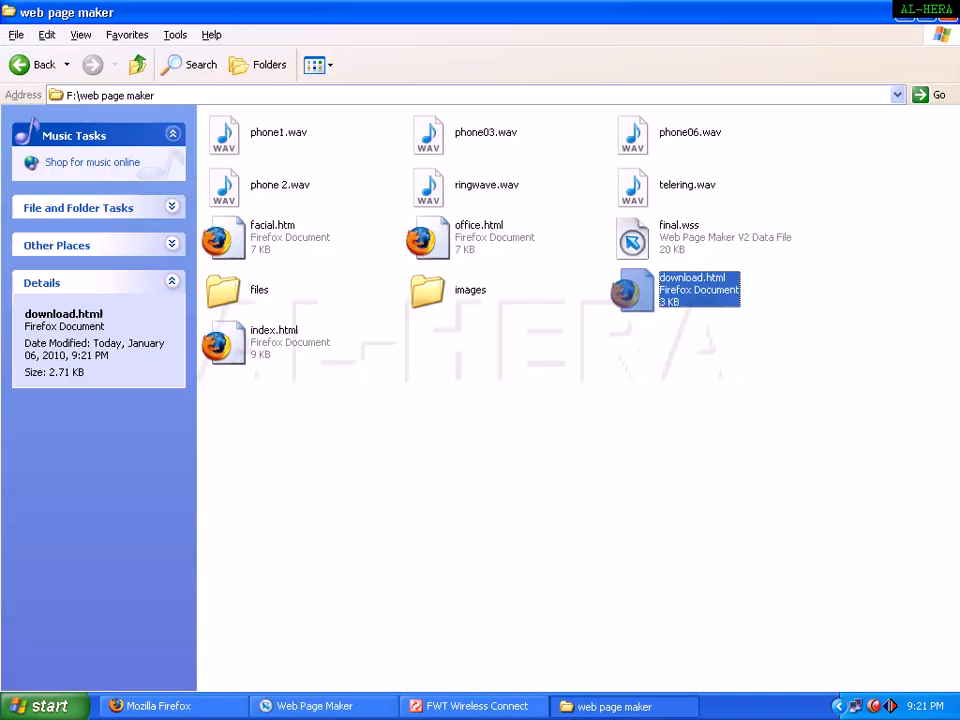
click(508, 497)
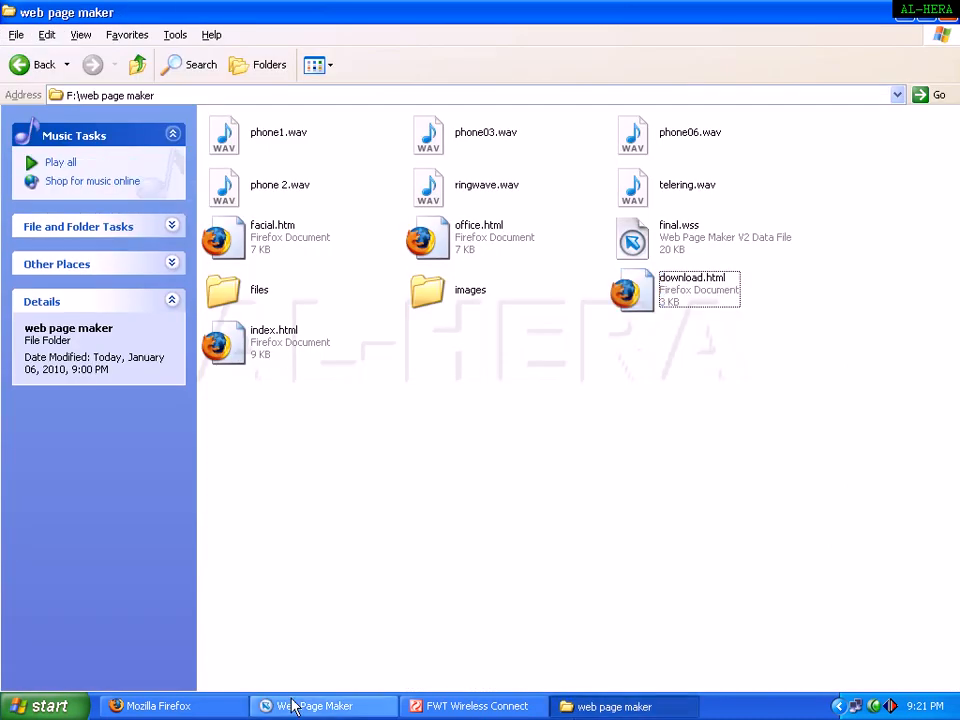
Step: Close Web Page Maker and the Firefox preview window, and return to the web page maker folder
right_click(300, 706)
click(280, 706)
right_click(190, 708)
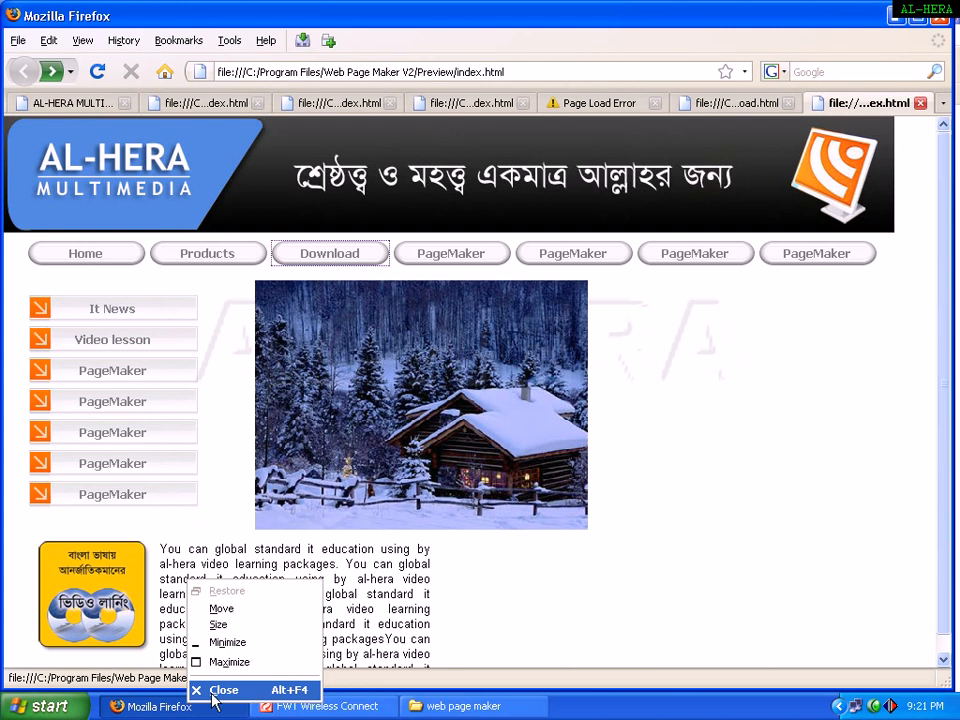
click(224, 690)
click(478, 388)
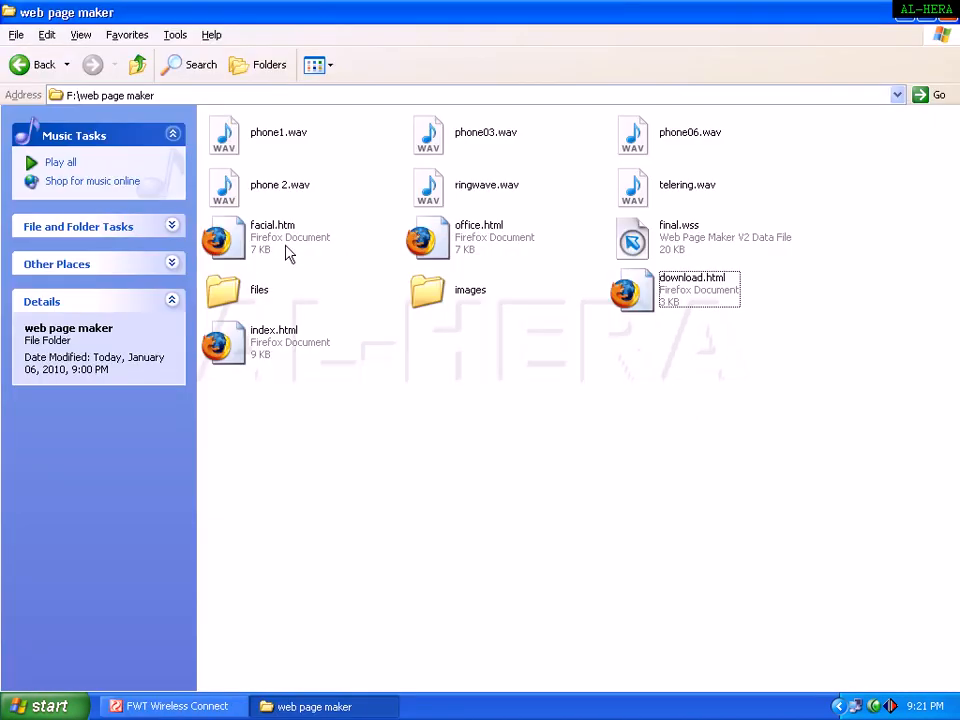
Step: Open the published index.html in Firefox and test its Download and Products links, going back to the index after each
double_click(262, 357)
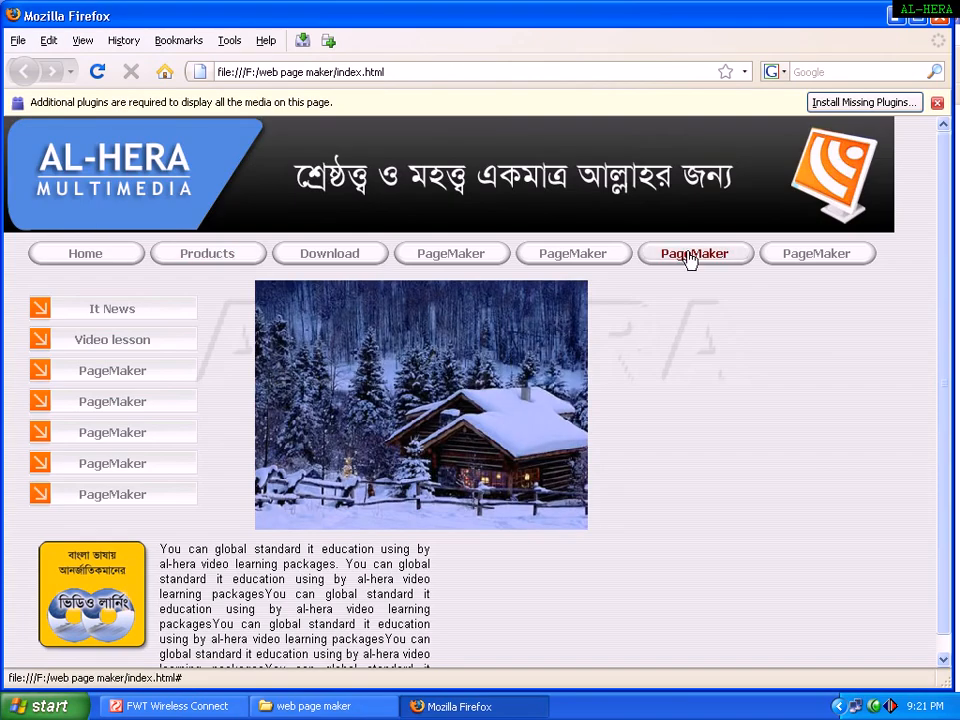
click(333, 258)
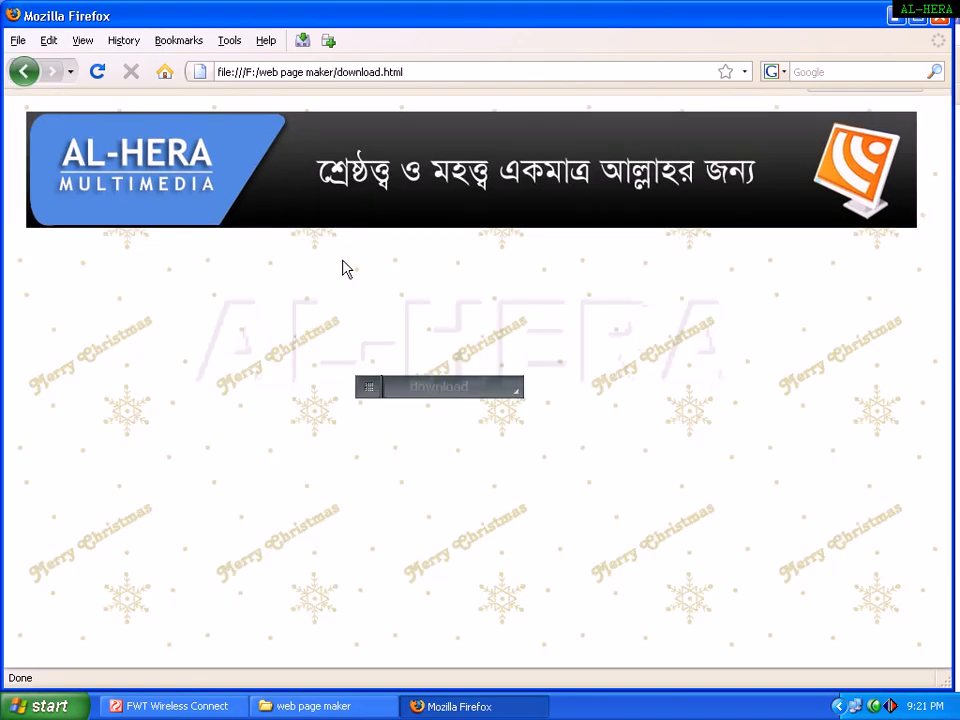
click(24, 71)
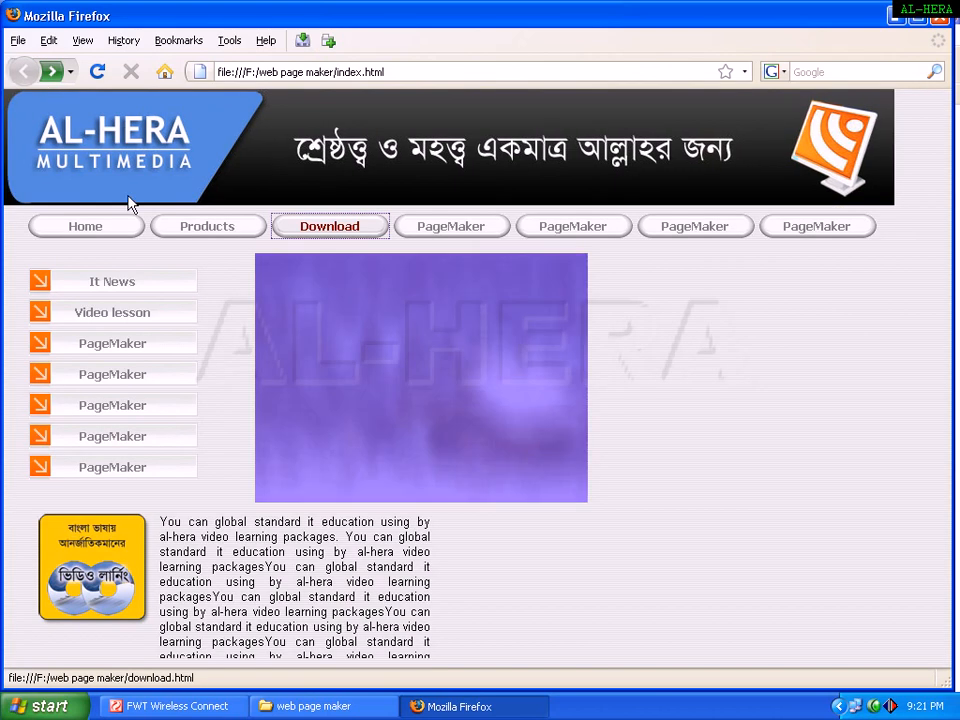
click(210, 226)
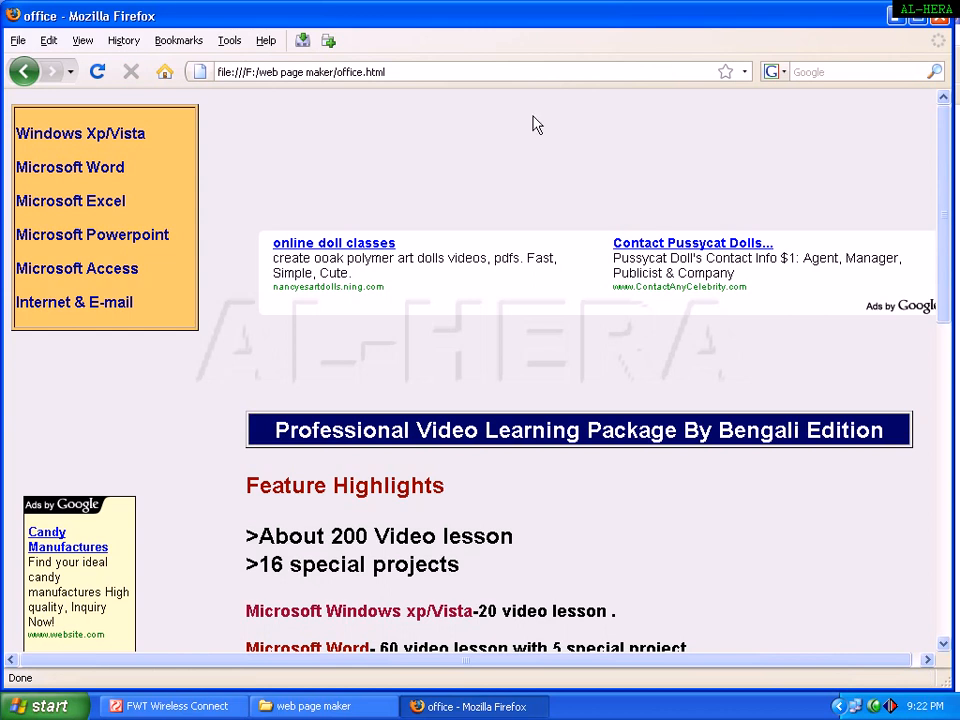
click(24, 71)
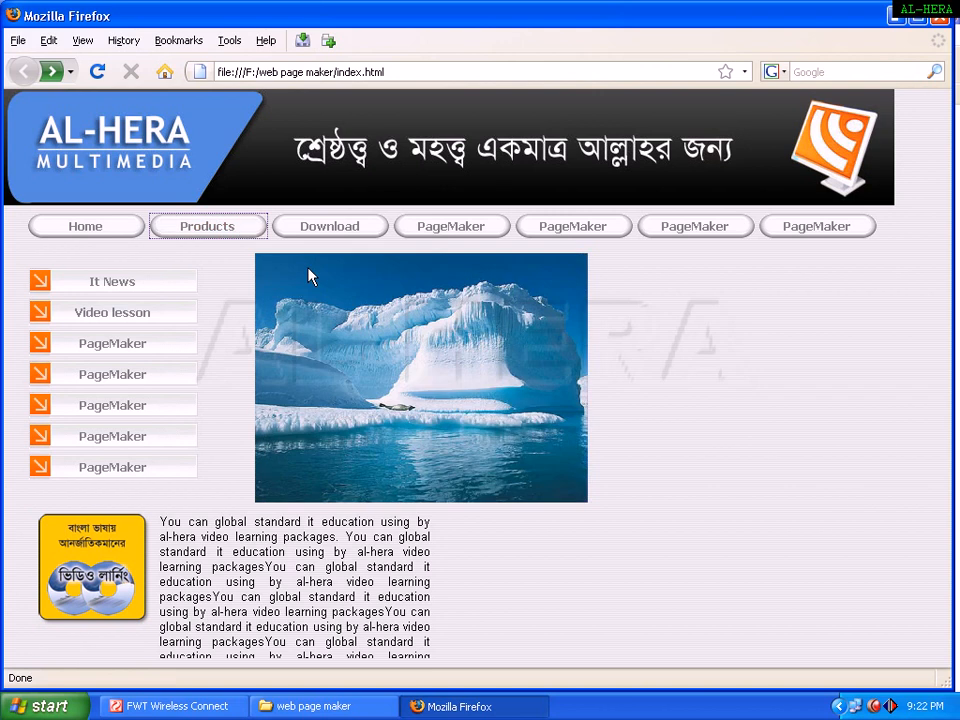
click(237, 232)
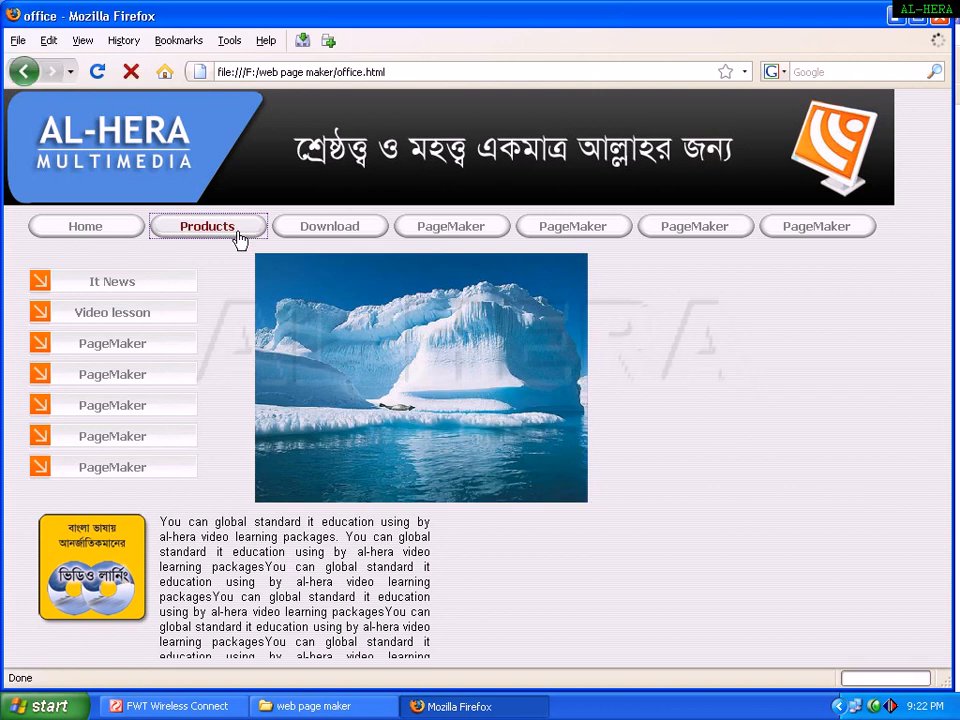
click(26, 71)
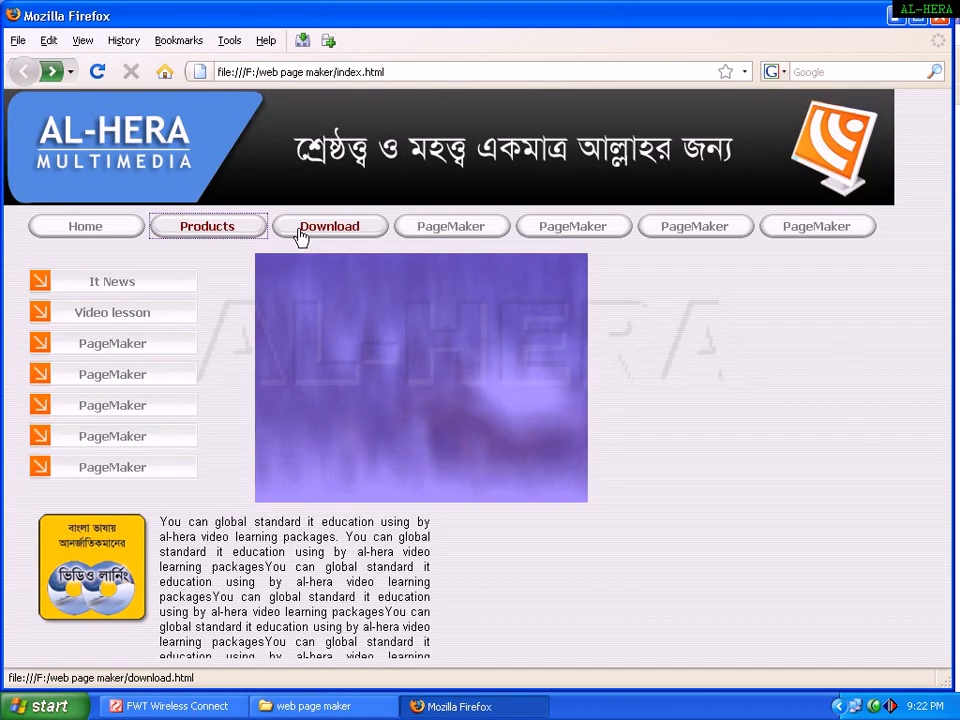
click(320, 228)
click(24, 71)
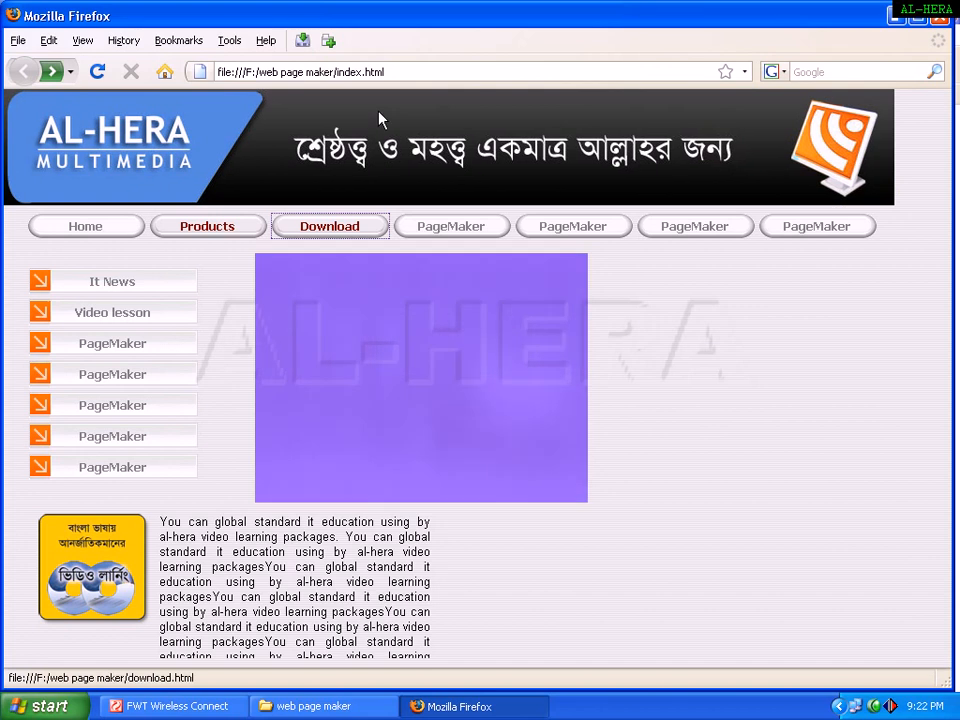